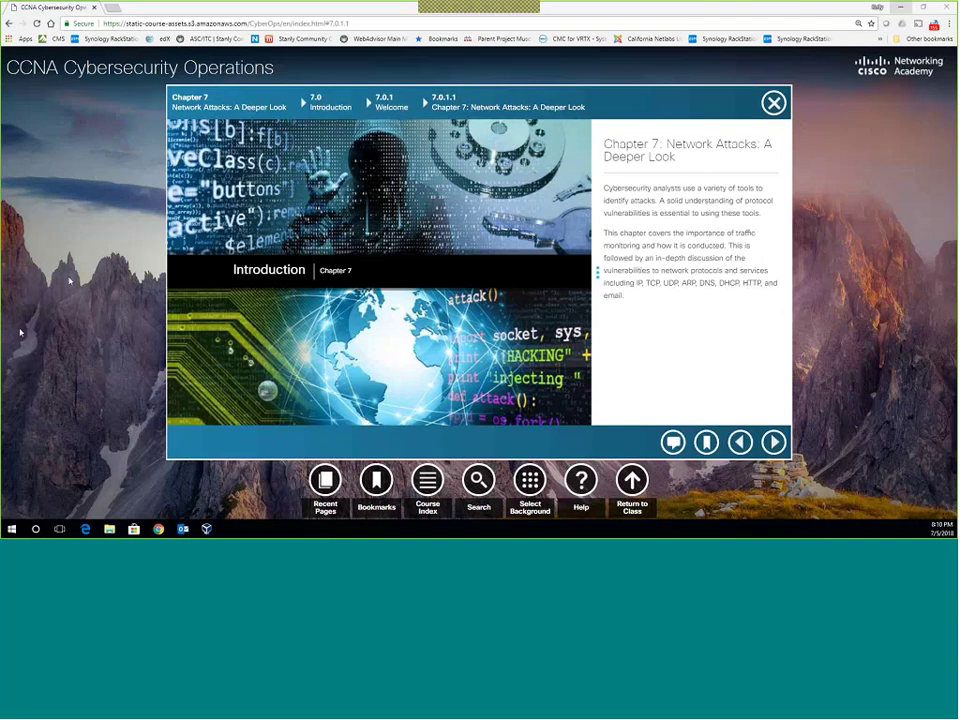
Advance past the Class Activity and Network Security Topology pages to 7.1.1.2 Network Monitoring Methods and scroll its text.
left_click(775, 442)
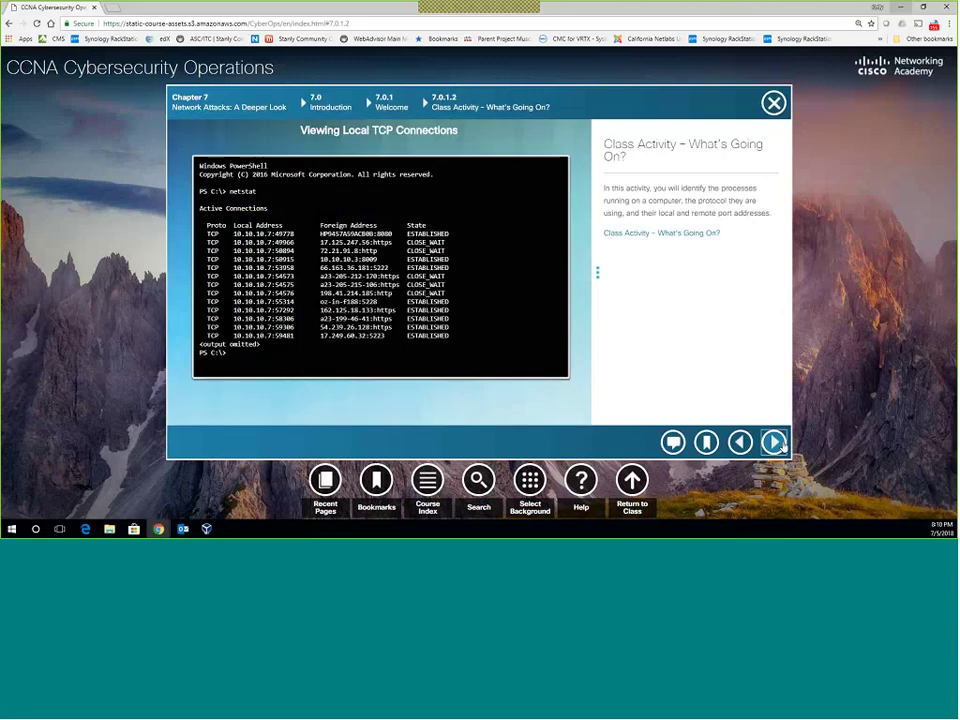
left_click(775, 442)
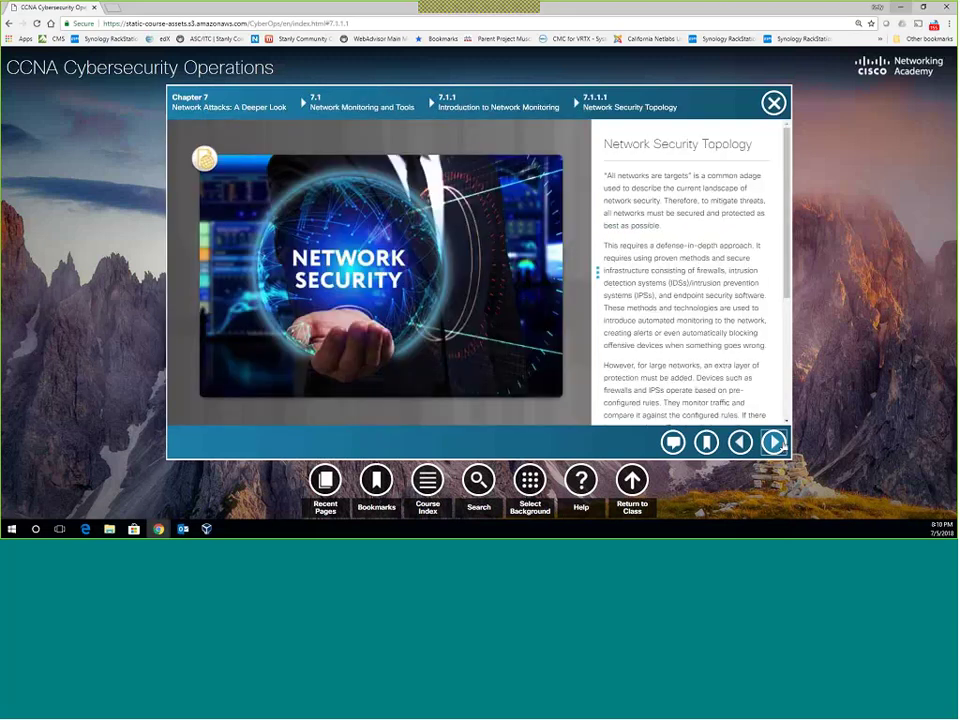
left_click(775, 442)
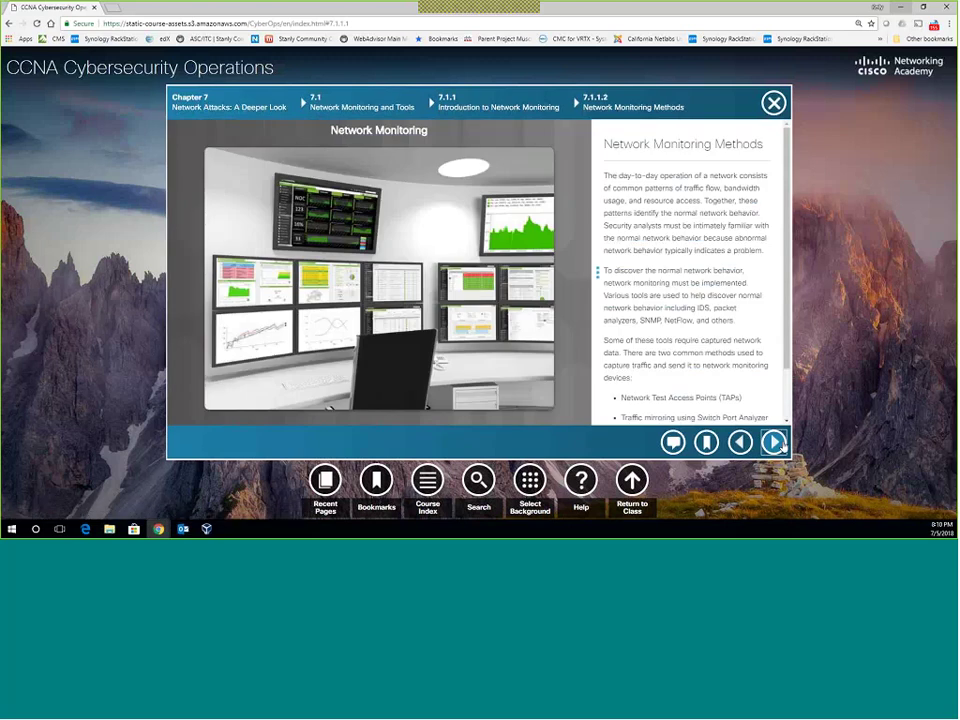
scroll(731, 360, "down", 3)
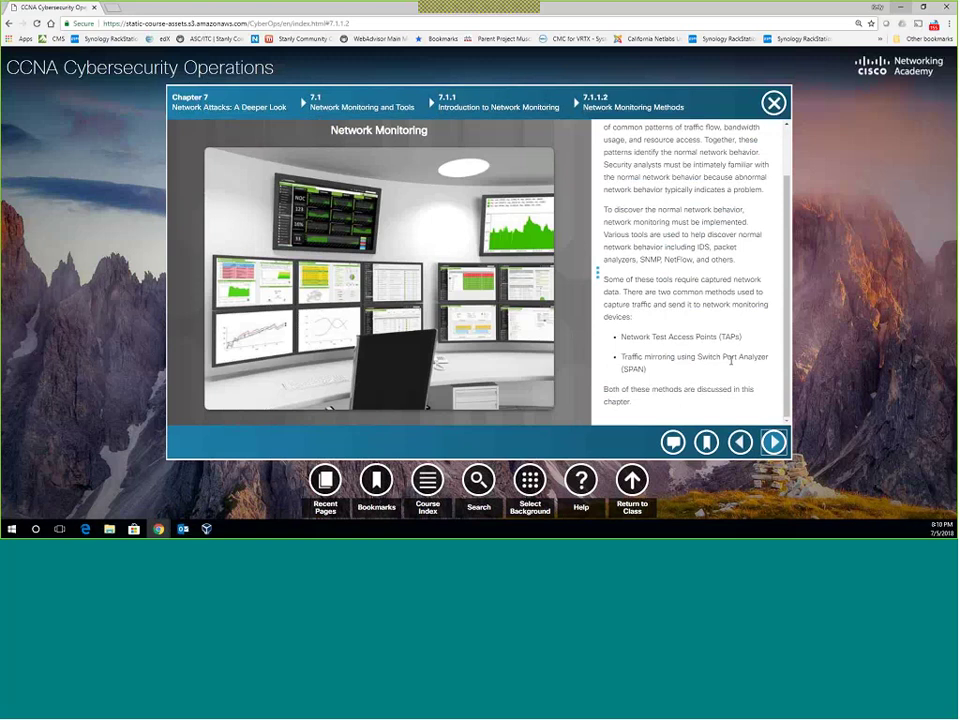
left_click(775, 442)
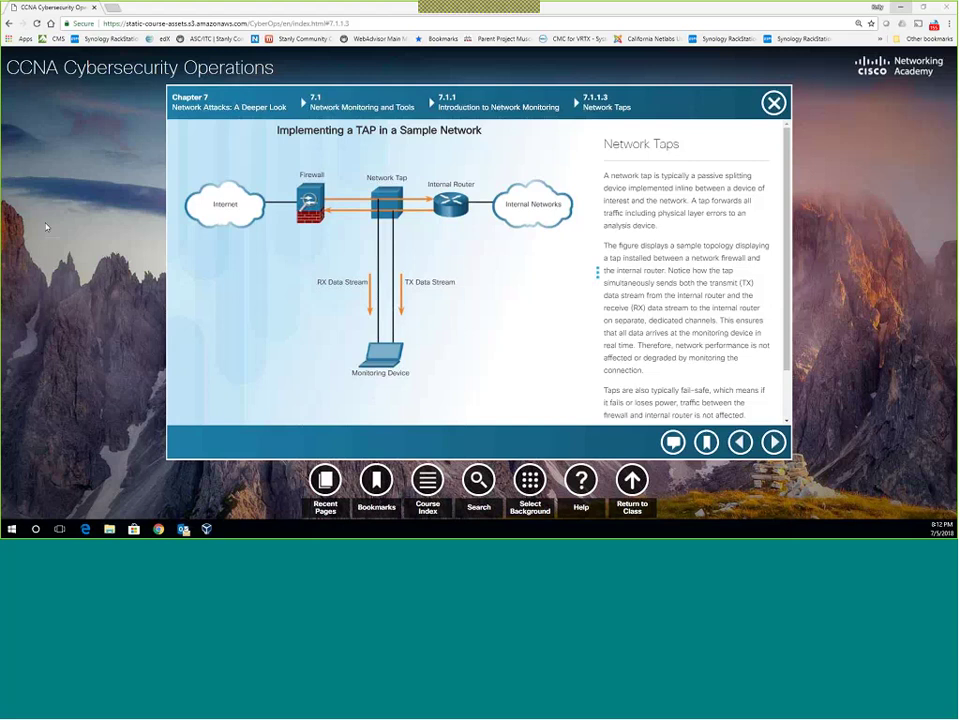
scroll(743, 374, "down", 1)
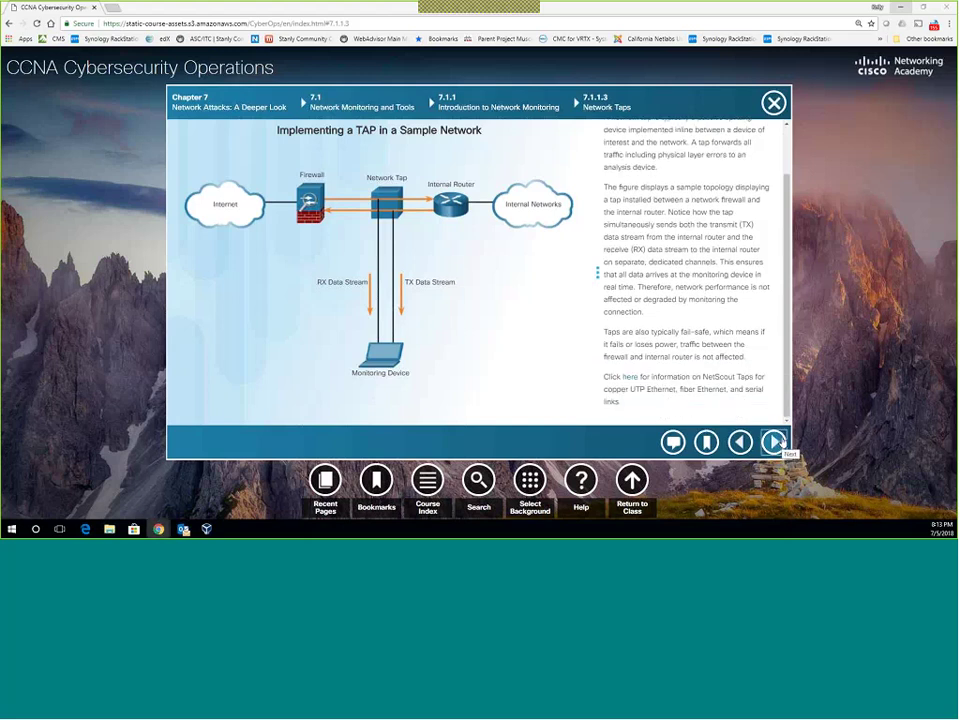
Go to page 7.1.1.4 Traffic Mirroring and SPAN and read through its text.
left_click(776, 442)
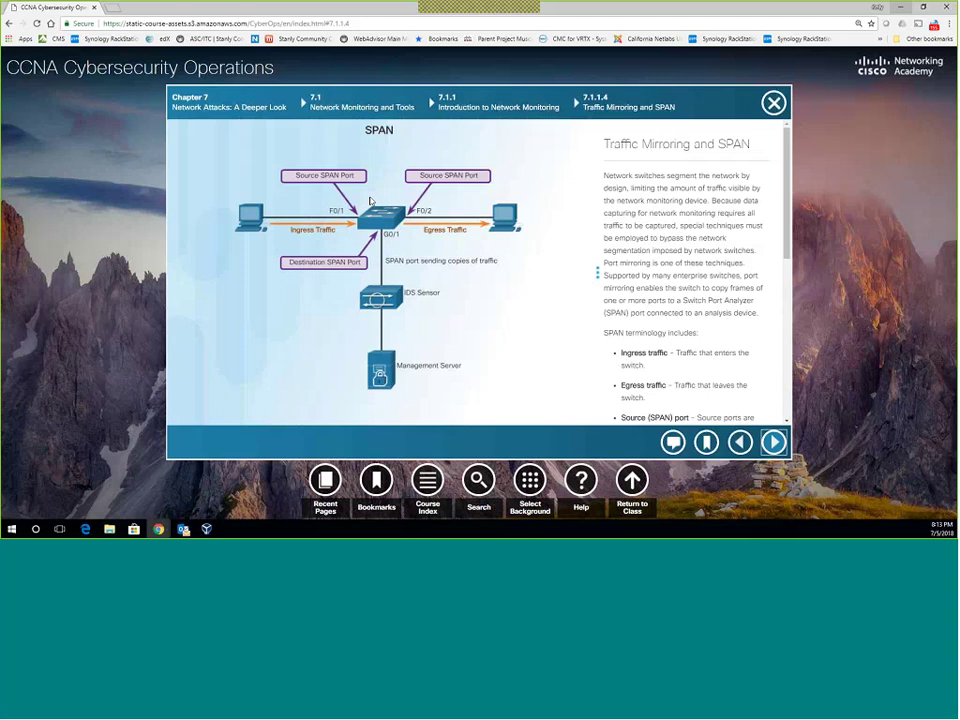
scroll(650, 276, "down", 3)
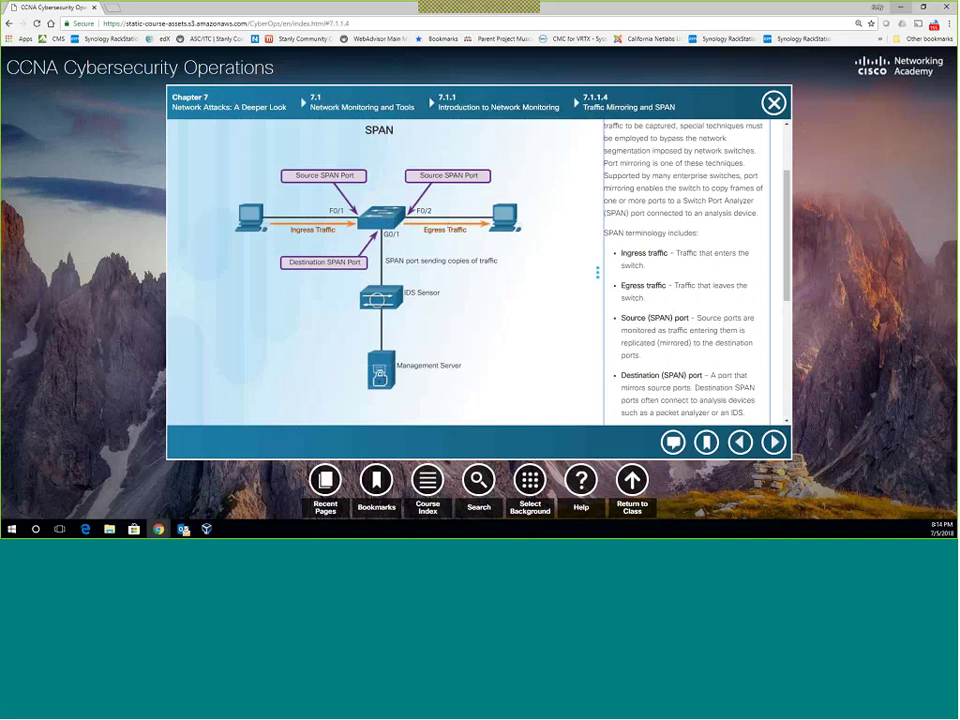
scroll(646, 279, "down", 3)
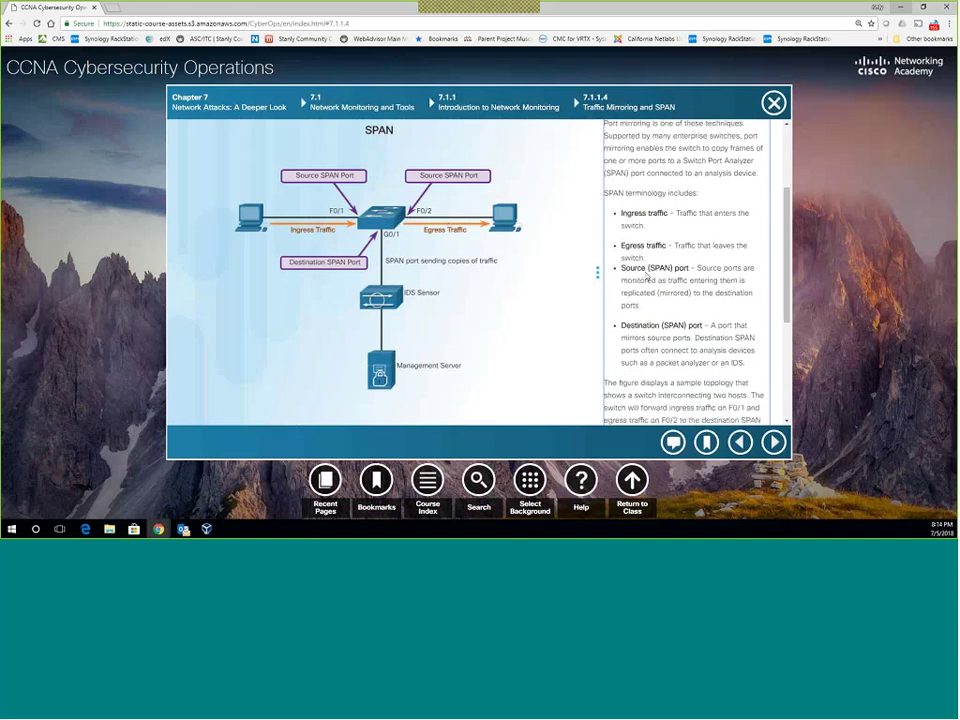
scroll(646, 279, "down", 3)
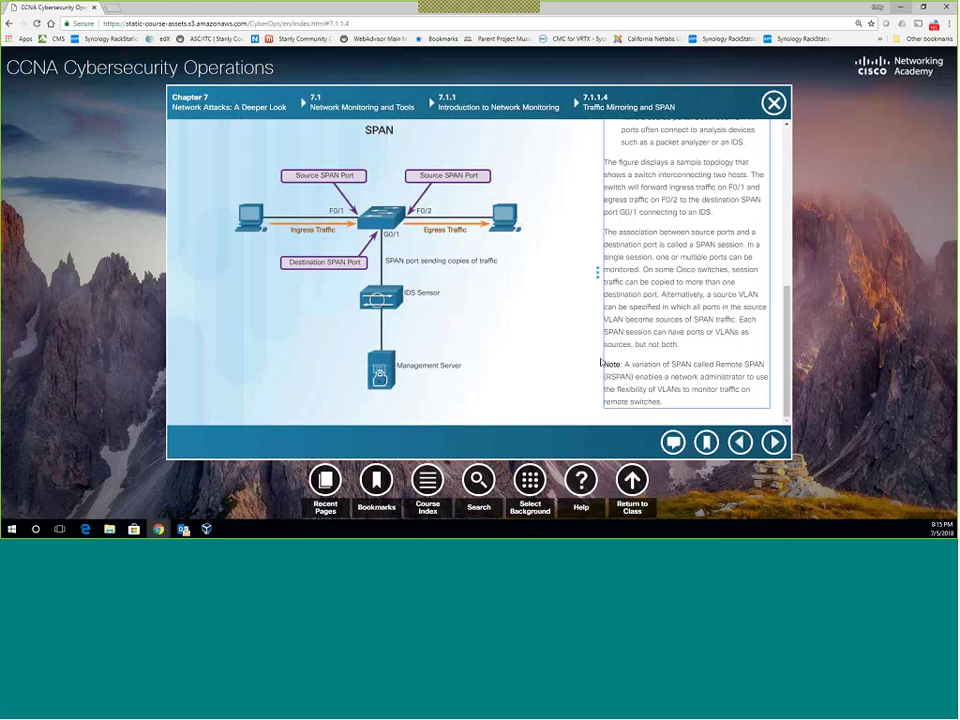
Read 7.1.2.1 Network Security Monitoring Tools, then advance to 7.1.2.2 Network Protocol Analyzers.
left_click(773, 440)
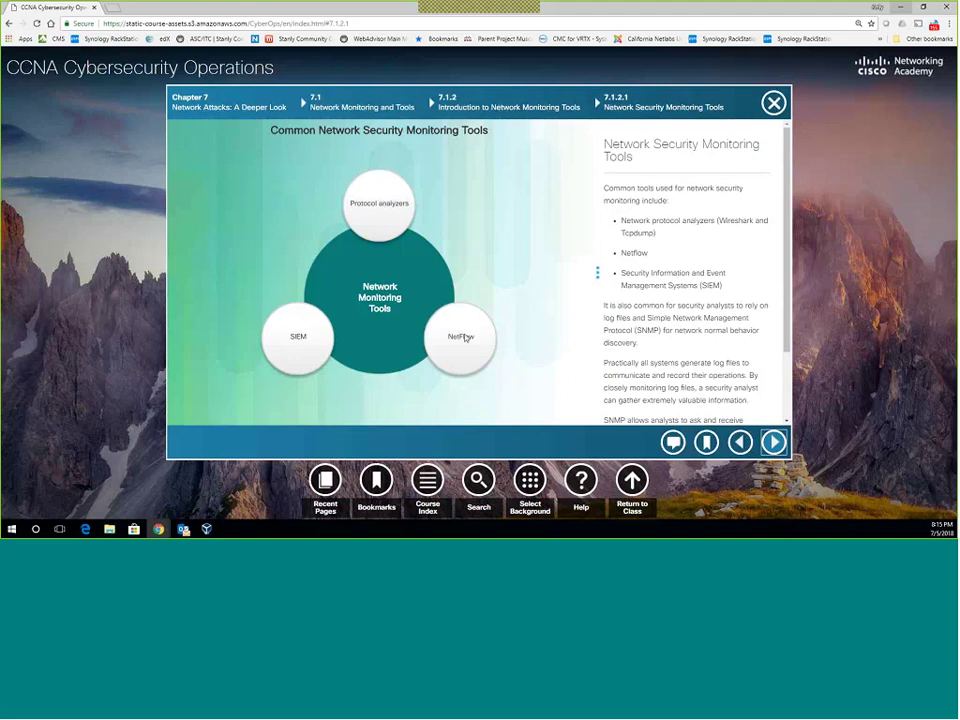
scroll(744, 340, "down", 3)
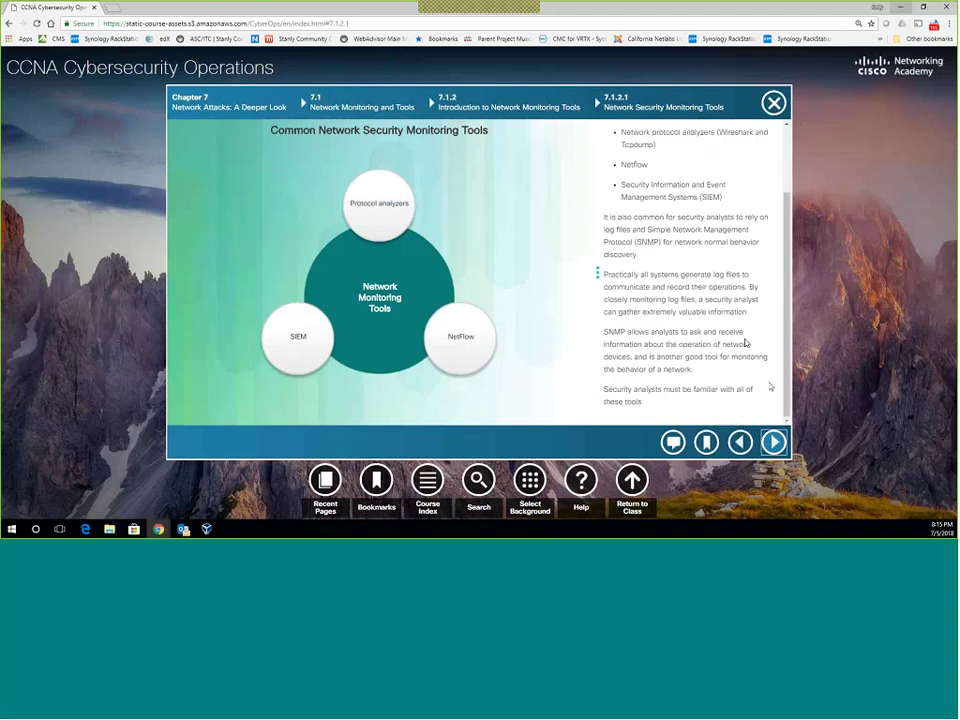
left_click(775, 442)
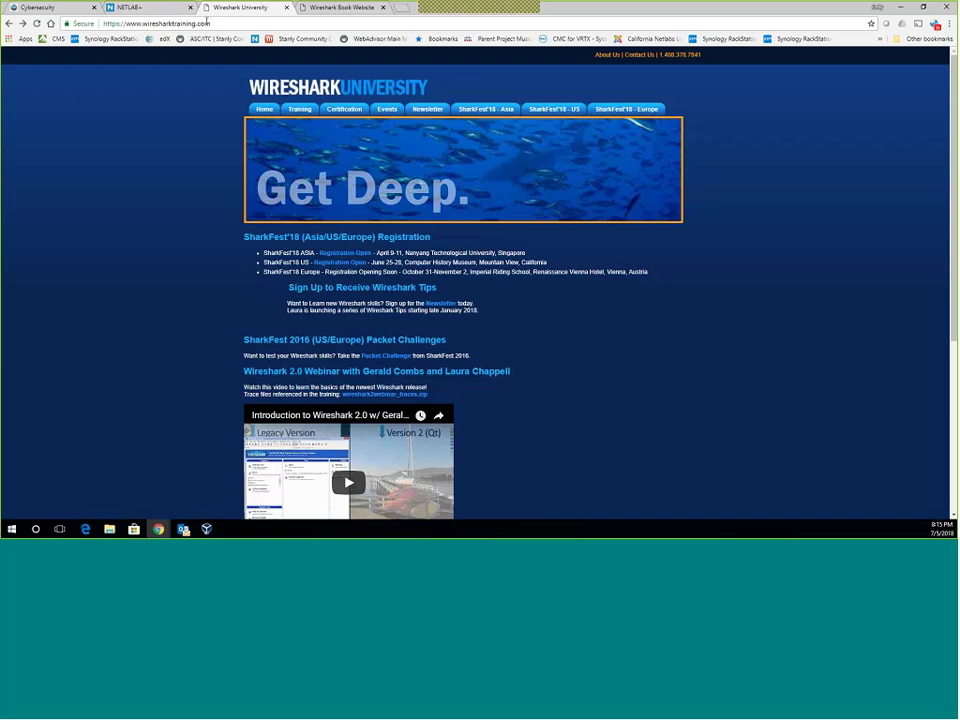
Browse the SharkFest'18 US Troubleshooting with Wireshark course page, highlighting its pricing text.
scroll(520, 101, "down", 1)
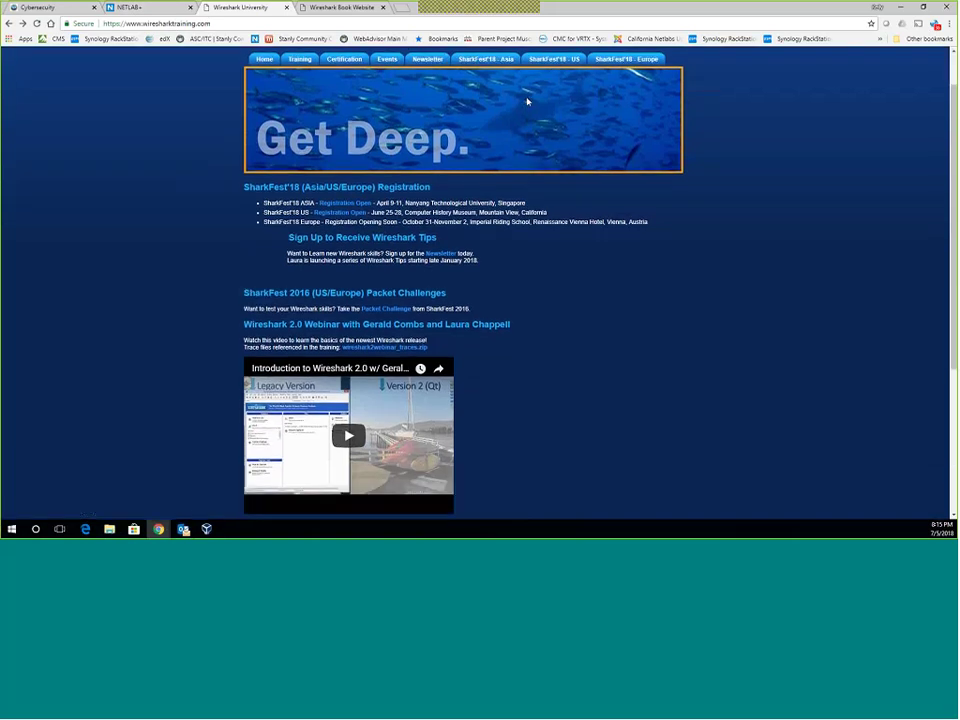
scroll(527, 101, "up", 1)
left_click(556, 107)
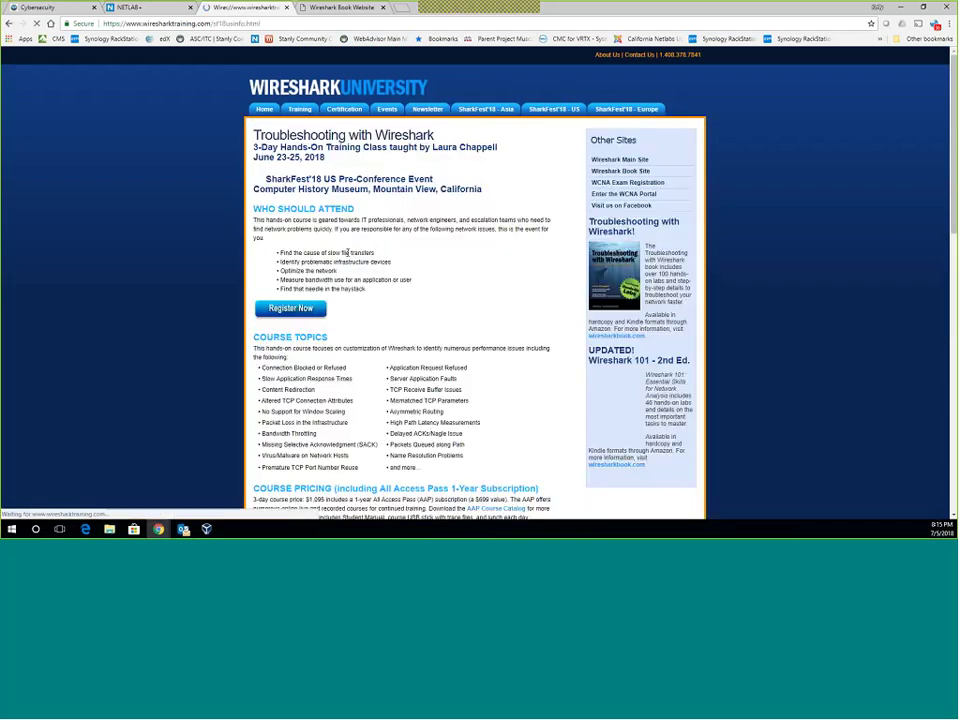
scroll(414, 261, "down", 1)
scroll(414, 266, "down", 2)
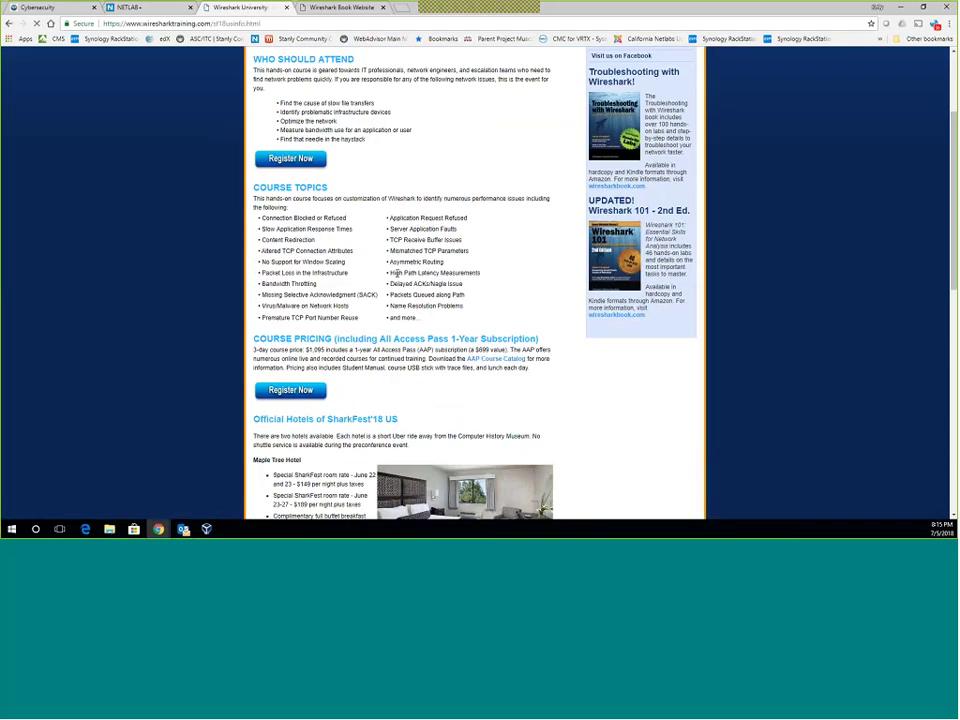
scroll(339, 180, "down", 4)
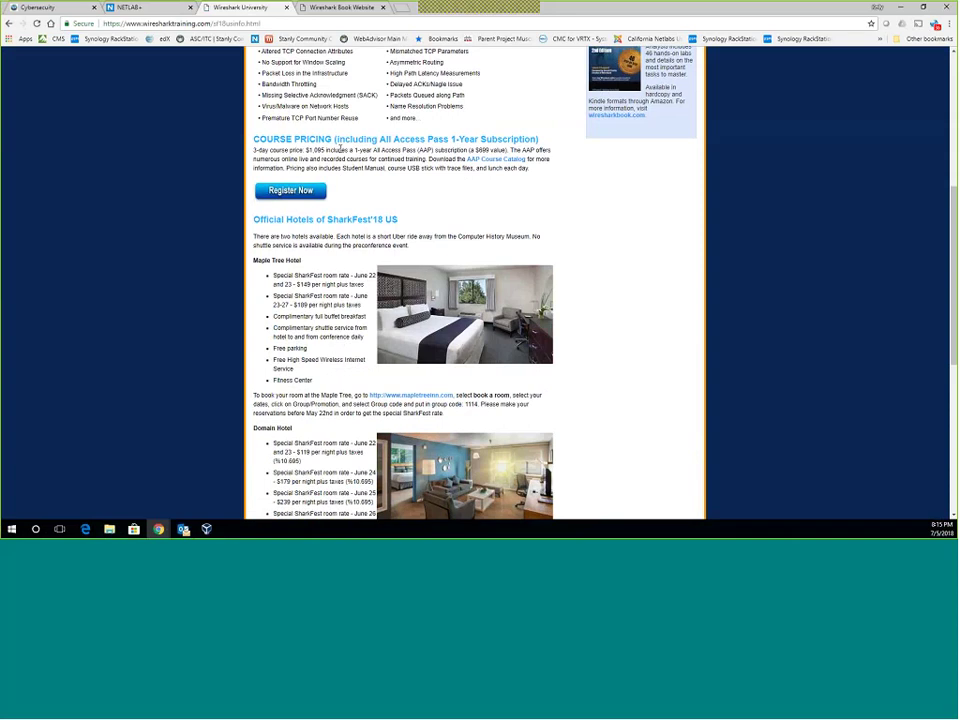
left_click_drag(340, 147, 505, 150)
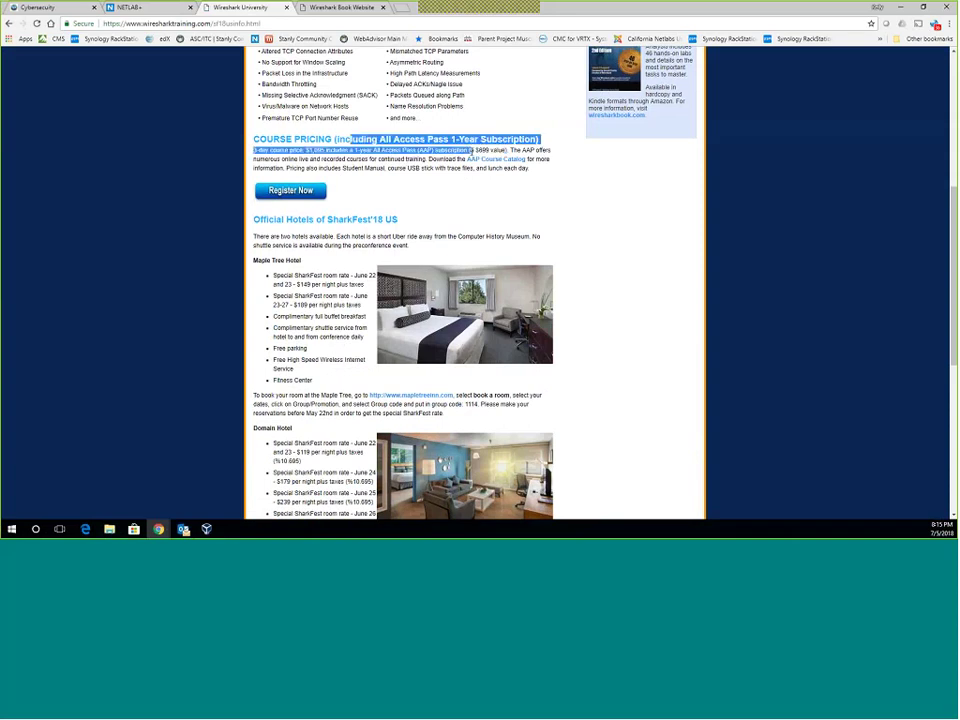
left_click(344, 160)
scroll(344, 160, "down", 1)
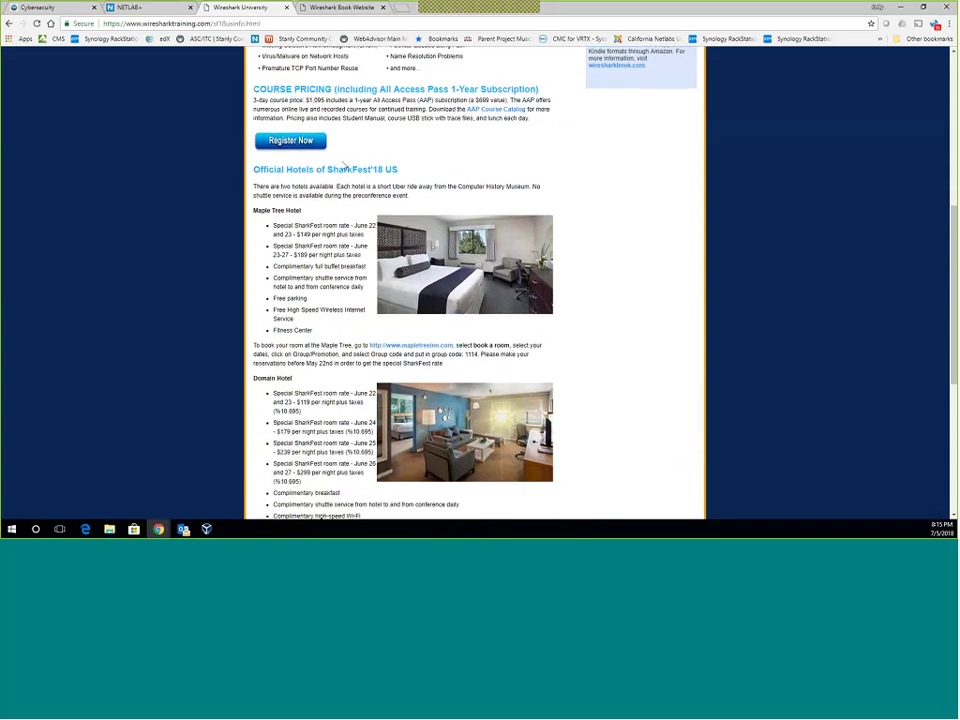
scroll(344, 240, "down", 5)
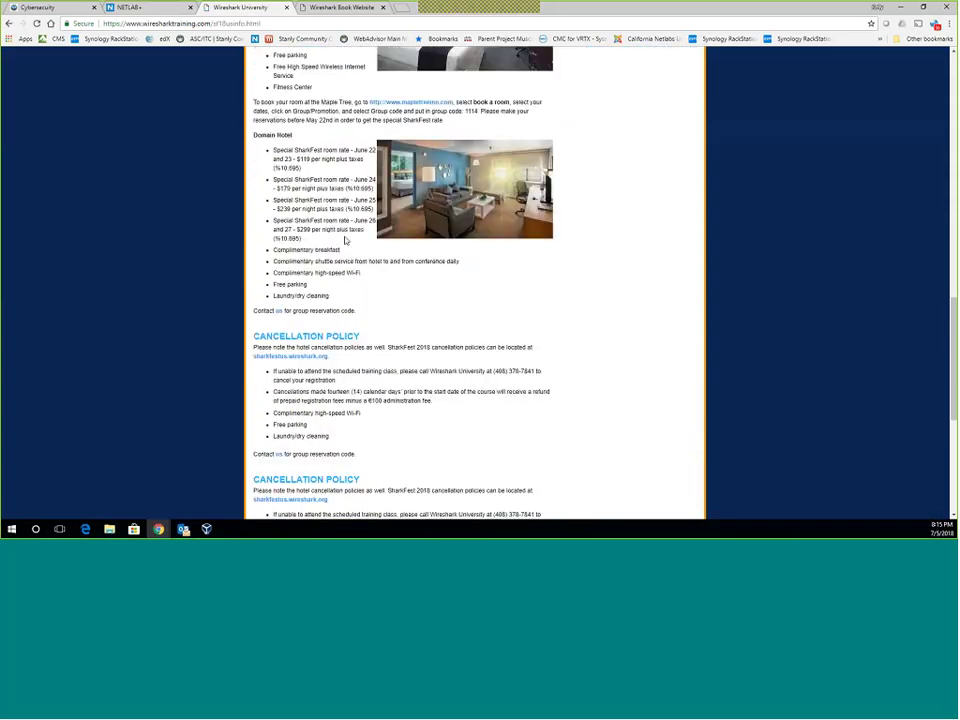
scroll(344, 240, "up", 12)
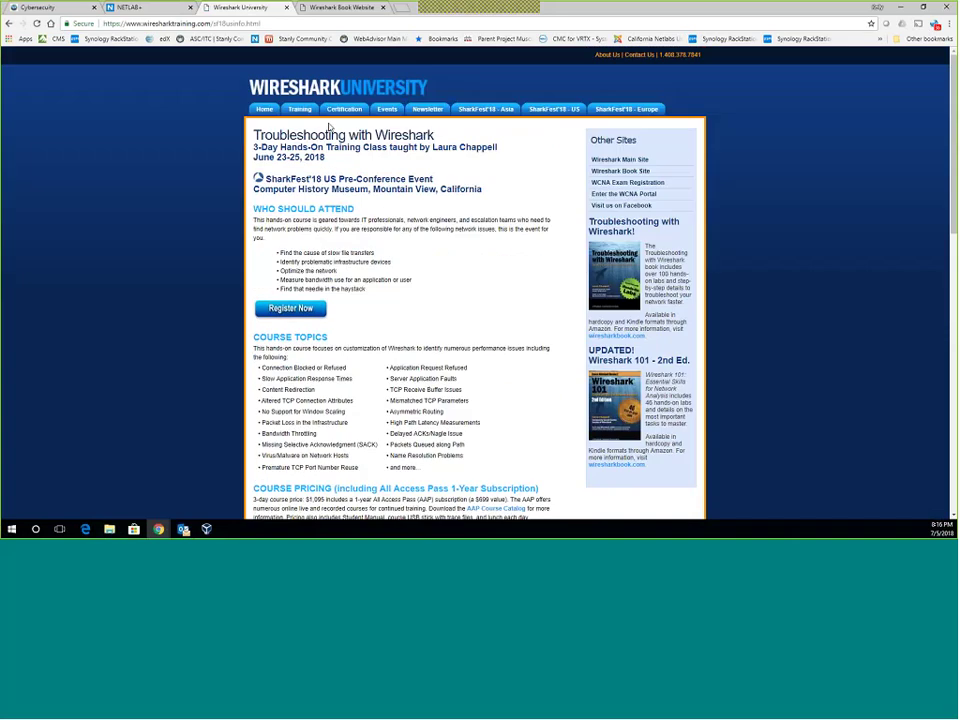
Back on the Wireshark University home page, play the Wireshark 2.0 webinar and pause it at 0:03.
left_click(264, 108)
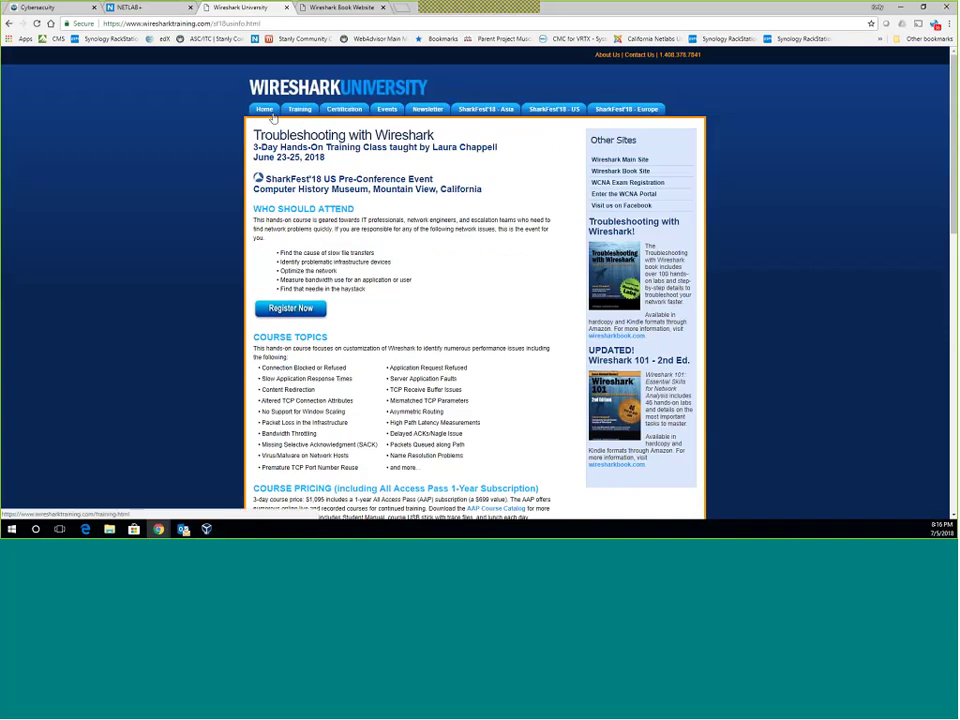
scroll(349, 300, "down", 1)
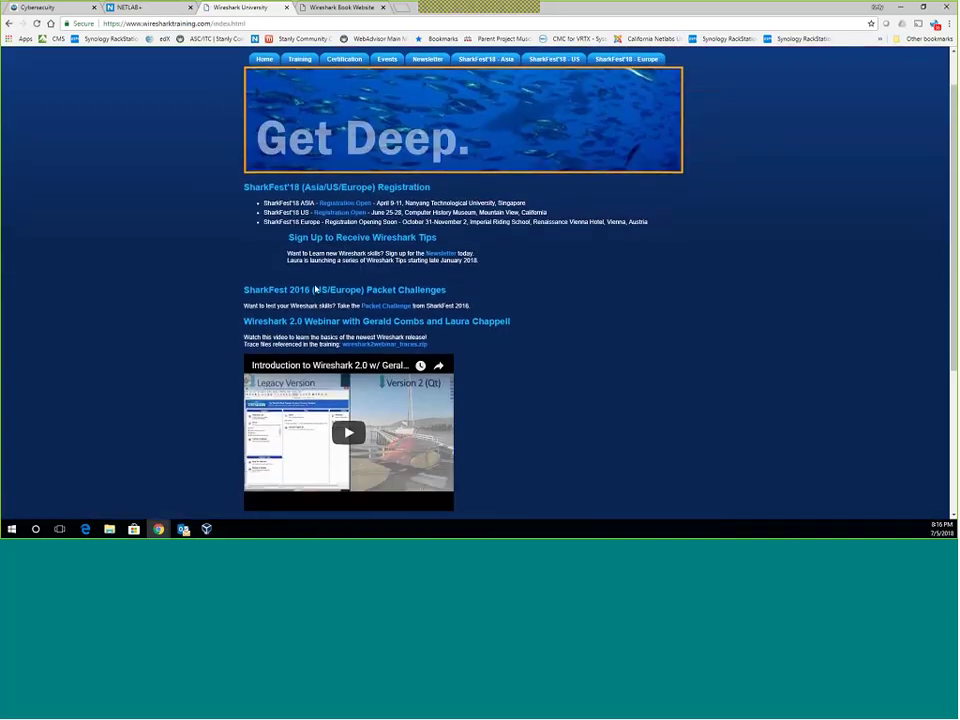
scroll(321, 275, "down", 2)
left_click(342, 321)
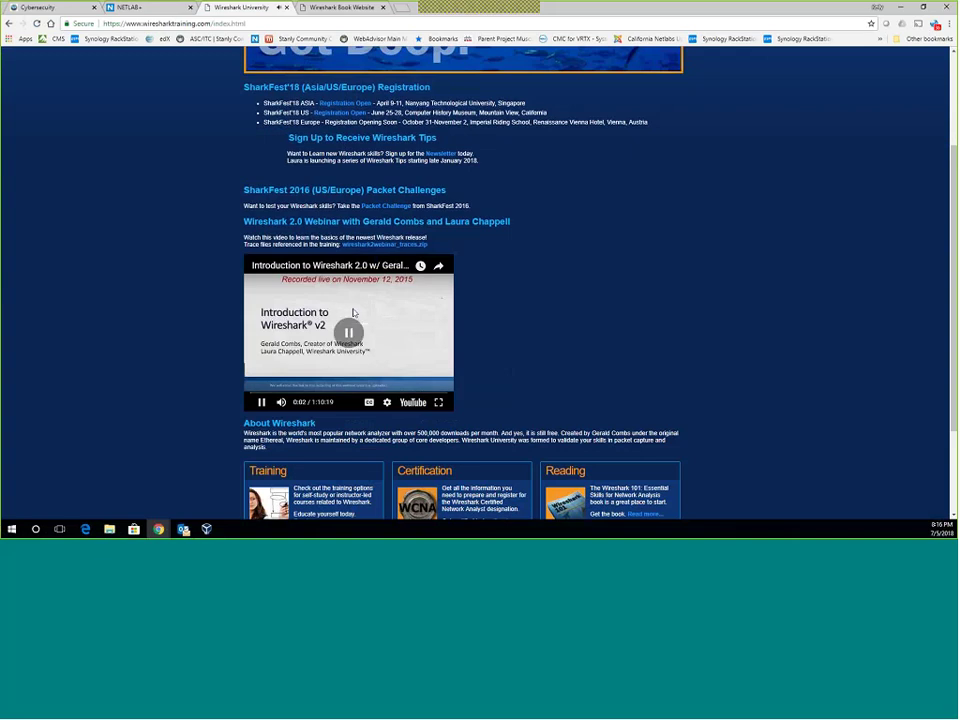
left_click(338, 343)
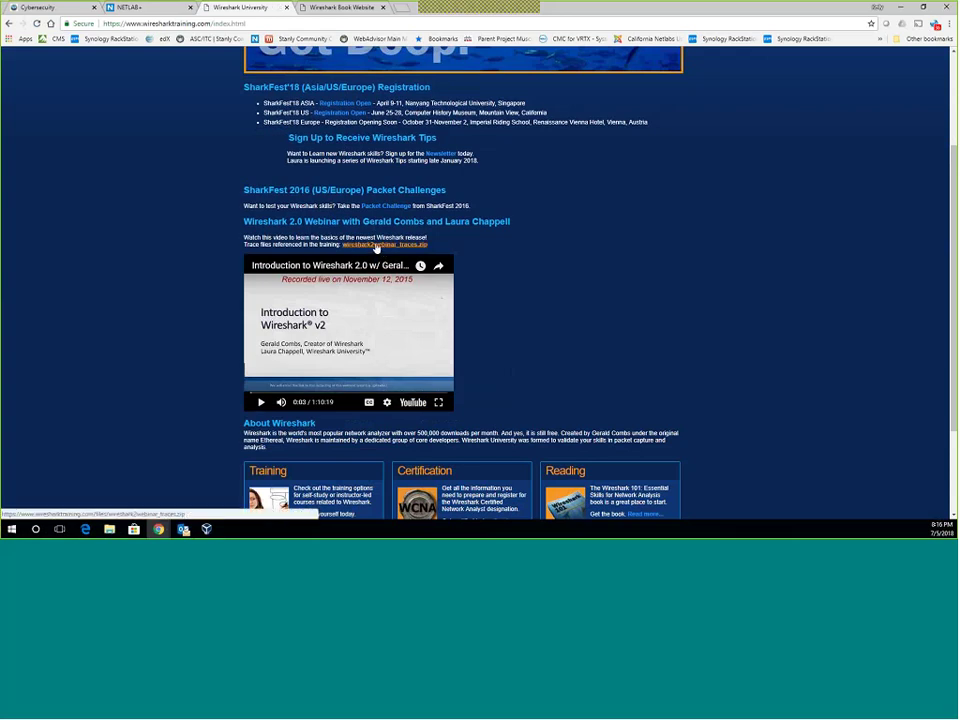
scroll(381, 236, "down", 2)
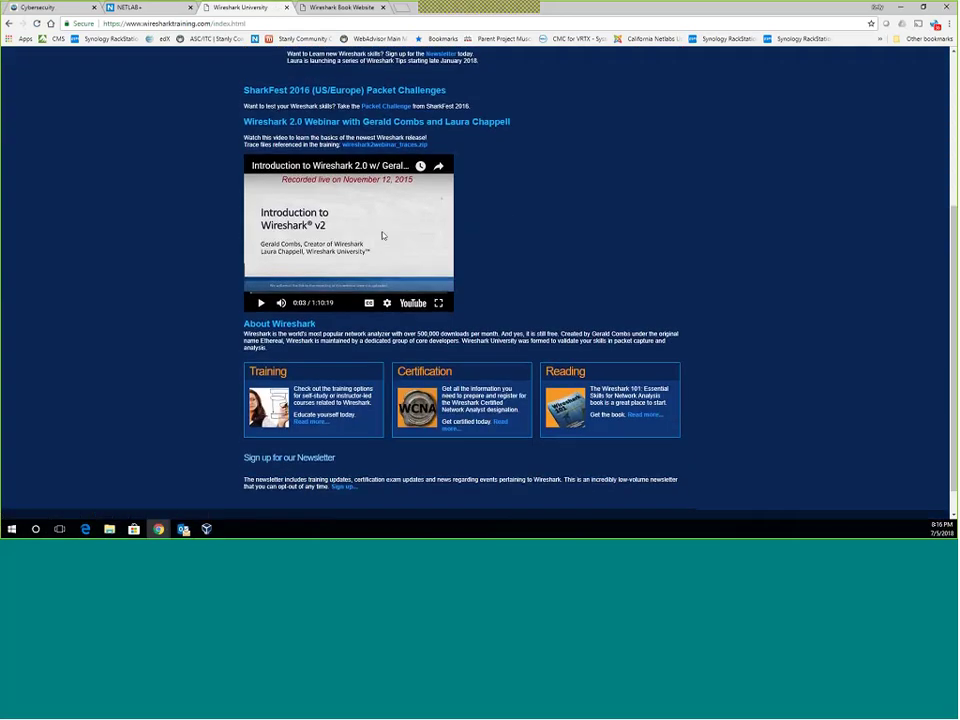
scroll(381, 236, "up", 5)
Browse the Wireshark Book Website home page, then return to the Wireshark University tab.
left_click(340, 7)
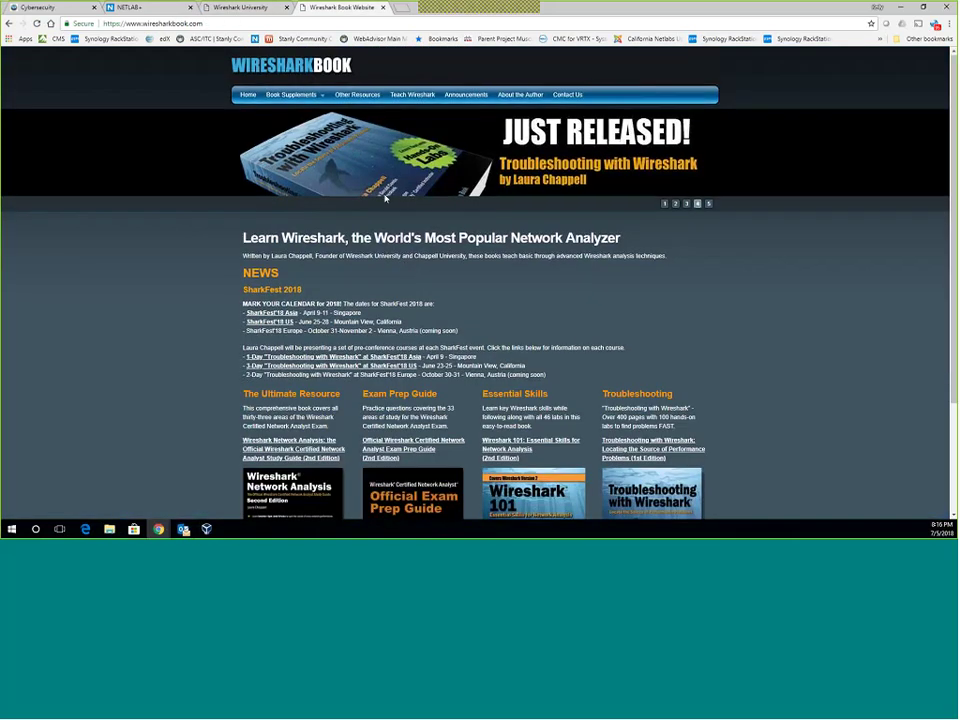
scroll(385, 198, "down", 3)
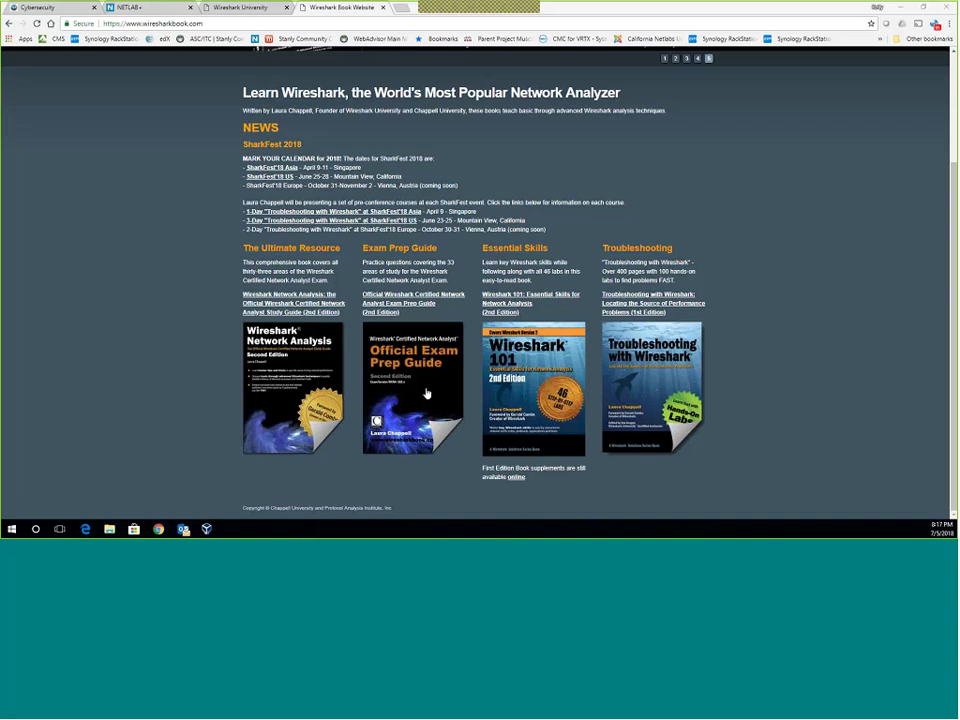
scroll(106, 282, "up", 2)
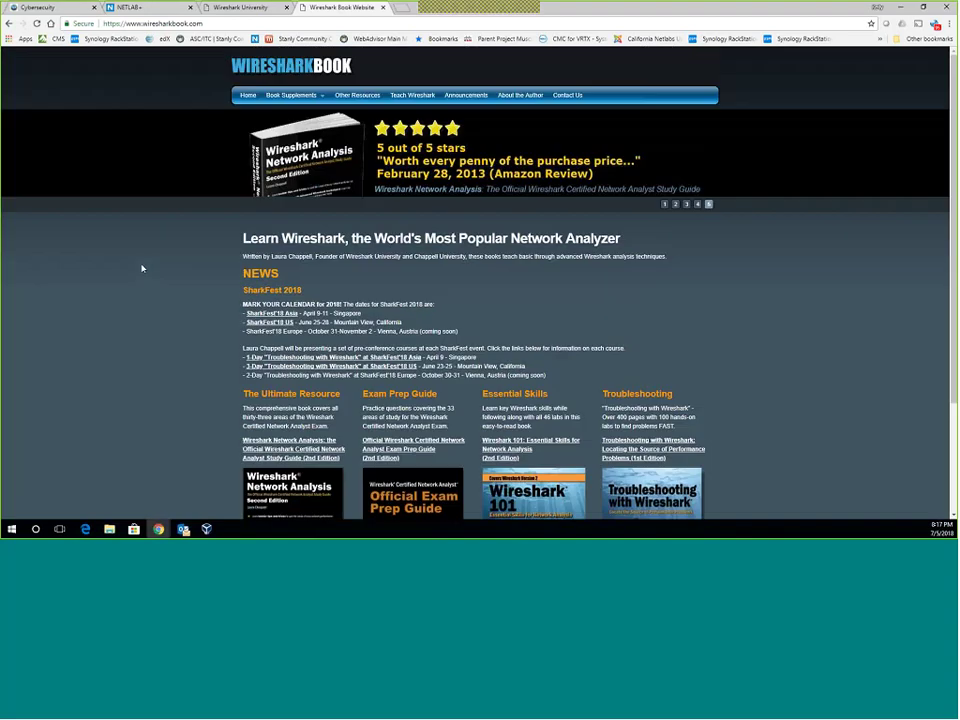
scroll(454, 304, "down", 2)
scroll(539, 378, "up", 2)
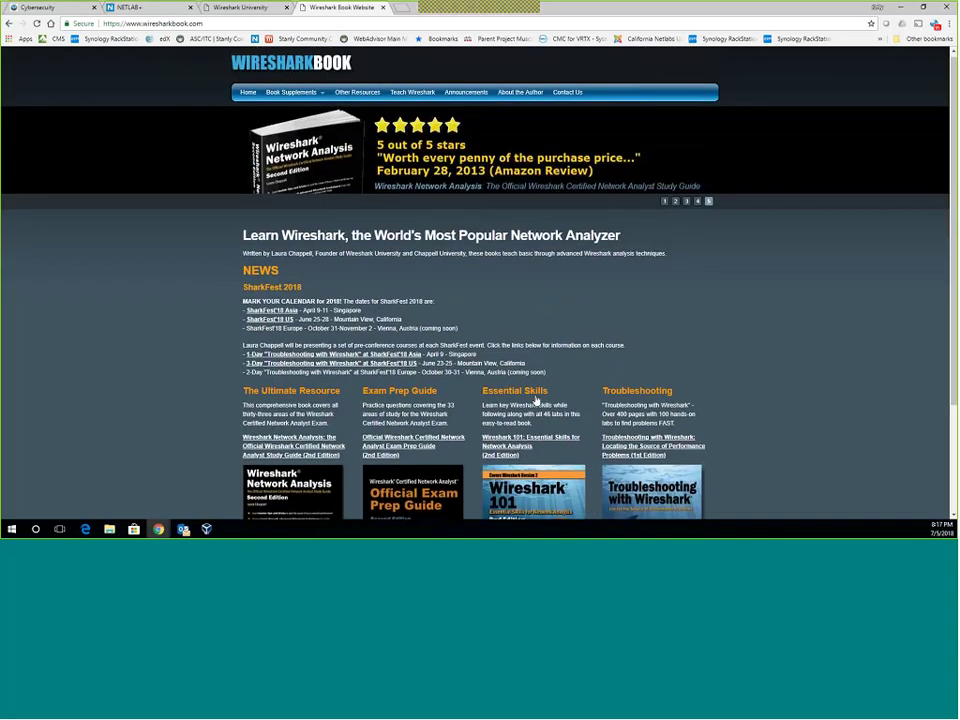
scroll(519, 371, "down", 2)
scroll(519, 371, "up", 2)
left_click(240, 7)
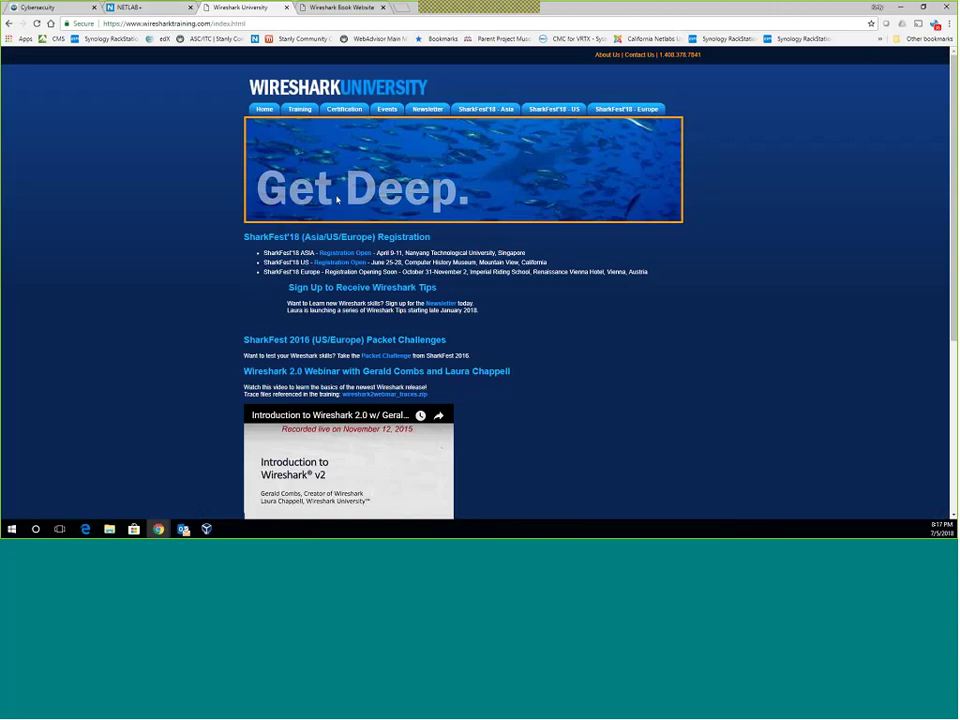
Scroll through the Wireshark University home page.
scroll(216, 238, "down", 5)
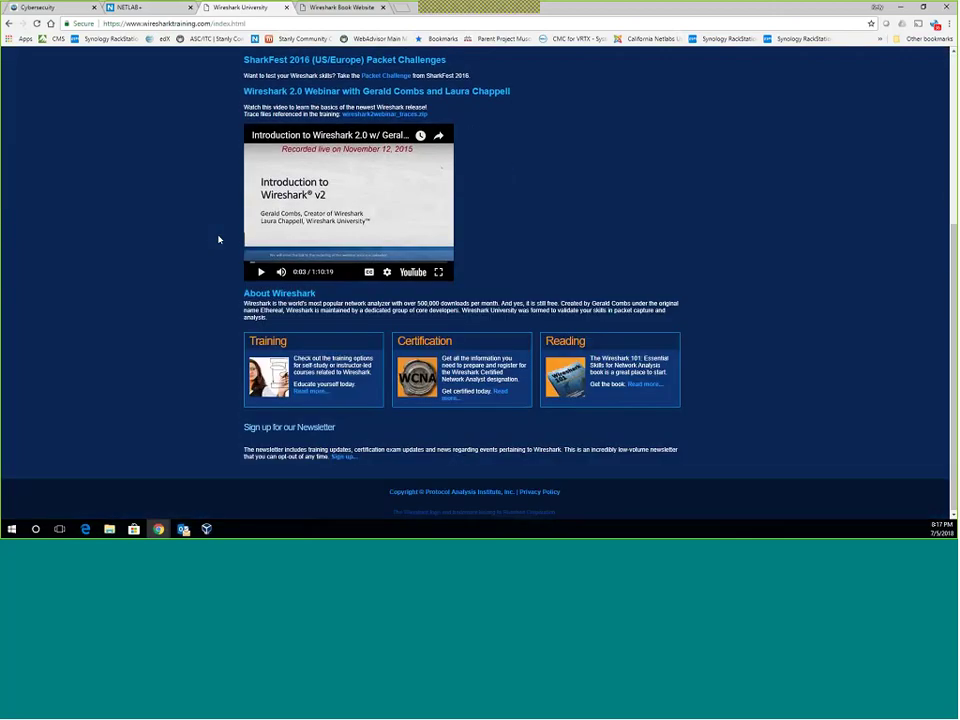
scroll(219, 239, "up", 2)
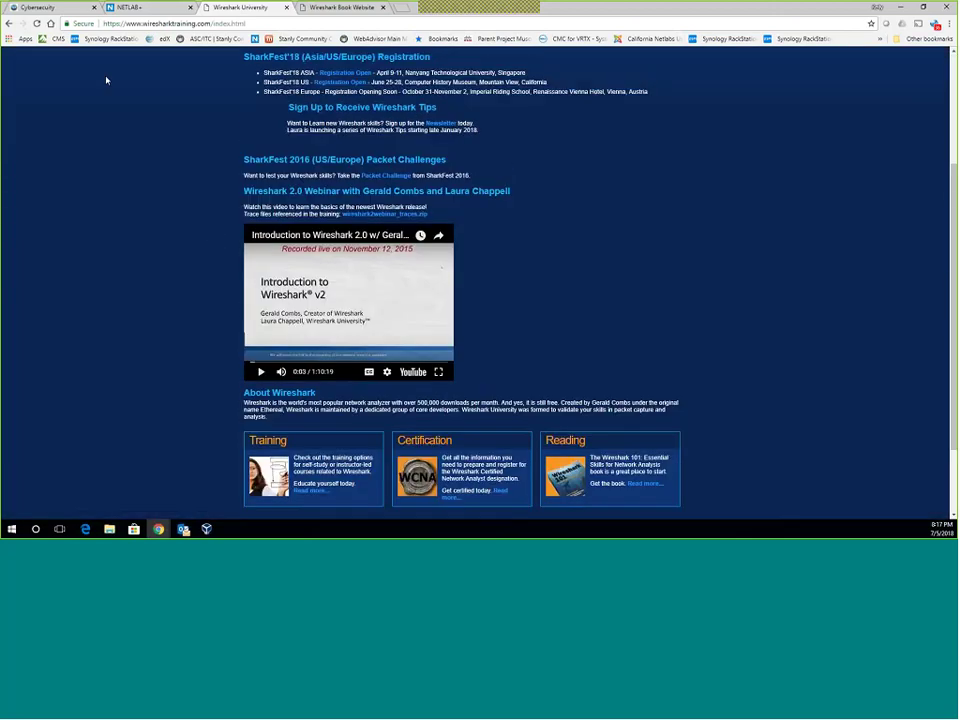
In the course, view the sample tcpdump output figure and the tshark note, then move on to NetFlow.
key("alt+Tab")
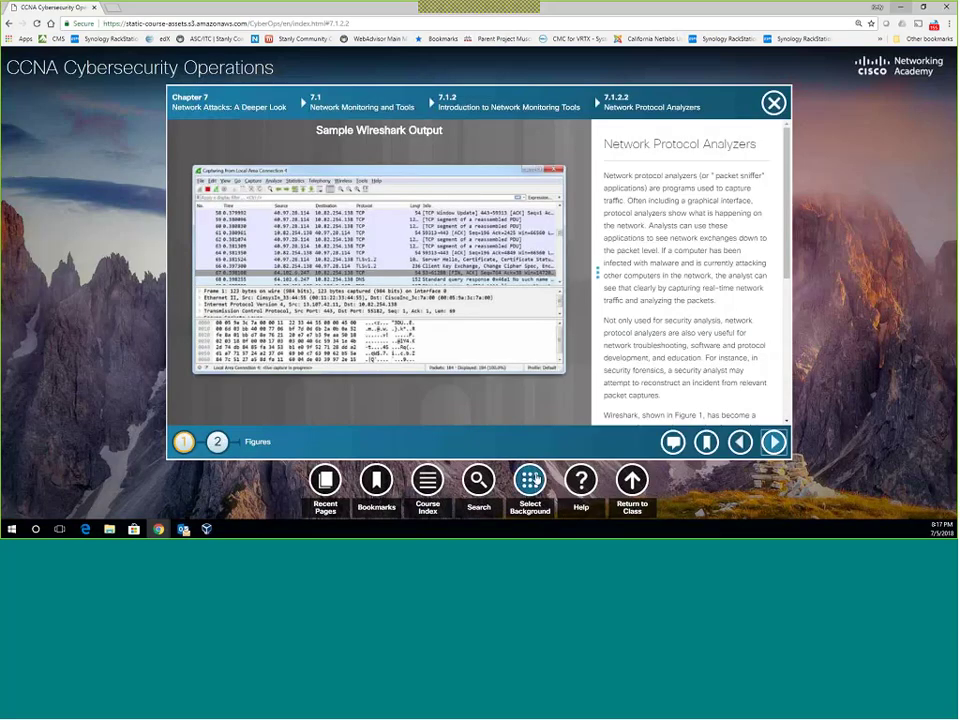
scroll(624, 226, "down", 1)
scroll(623, 226, "down", 5)
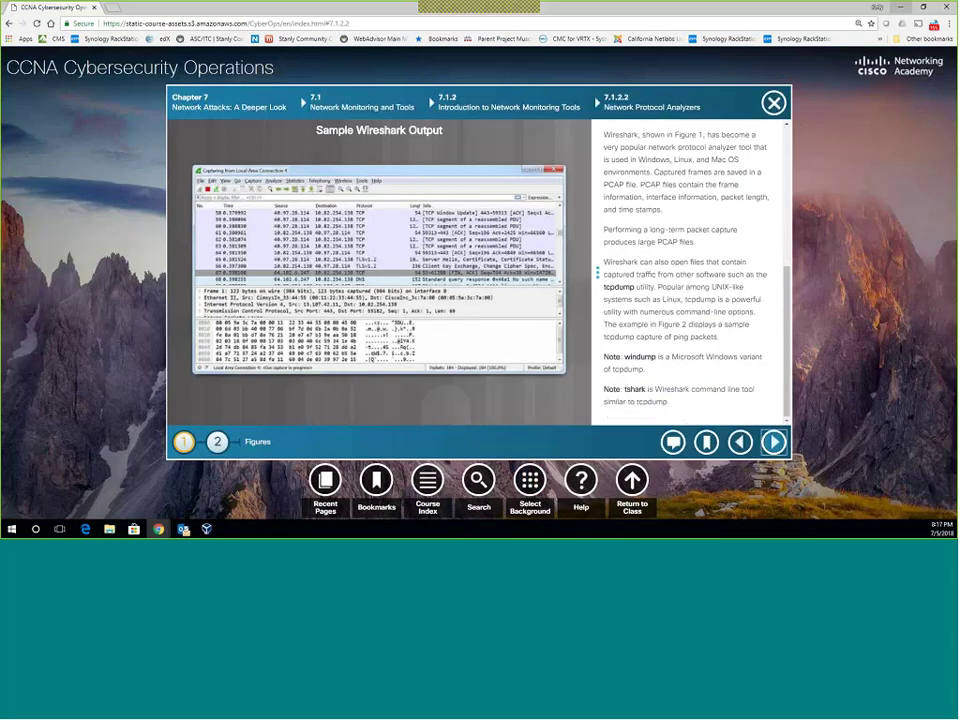
left_click(217, 441)
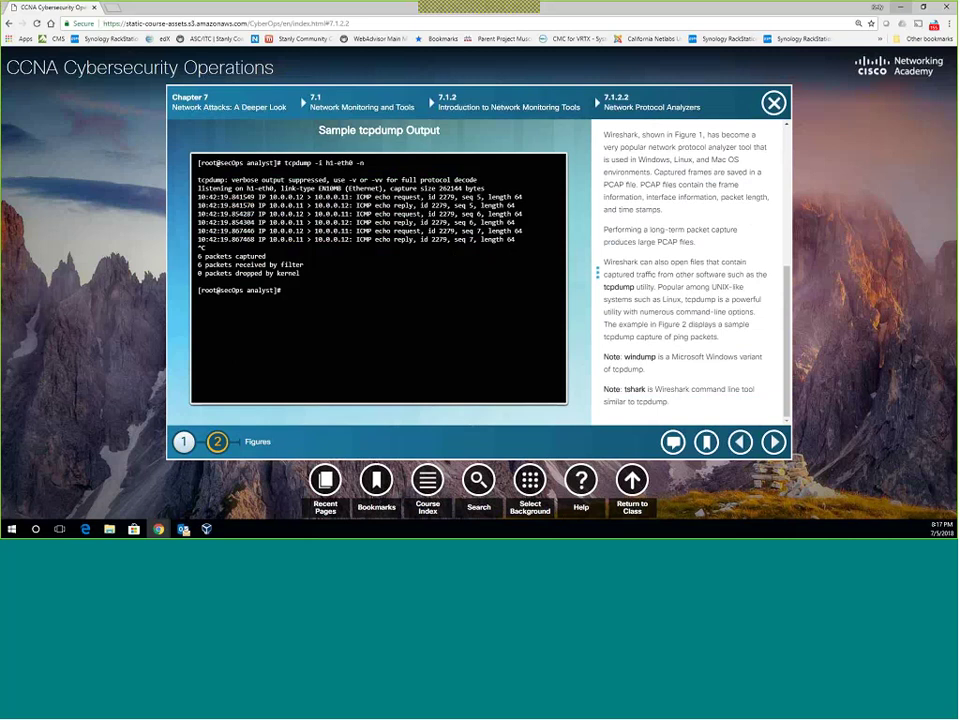
triple_click(632, 404)
left_click(632, 405)
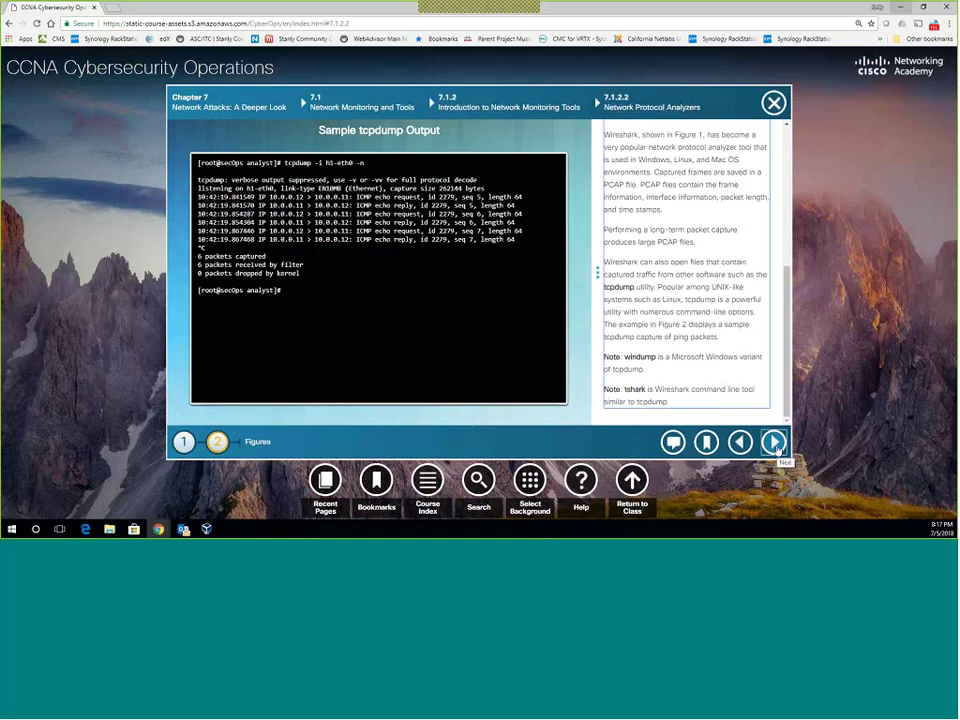
left_click(775, 443)
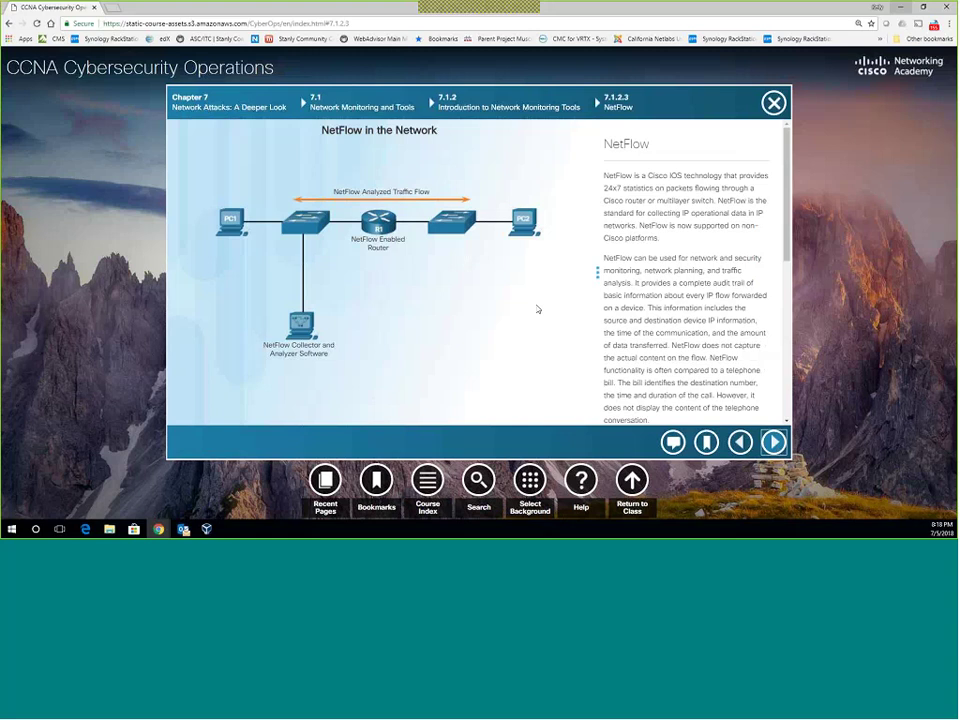
Revisit Network Protocol Analyzers, return to 7.1.2.3 NetFlow, and read through its text.
left_click(740, 442)
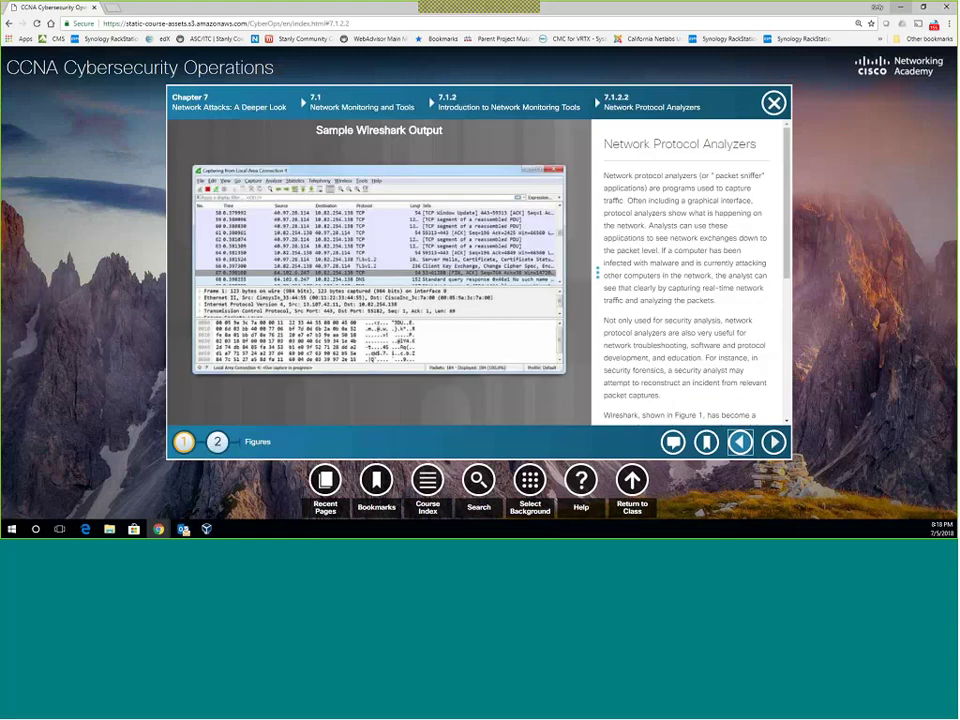
left_click(774, 442)
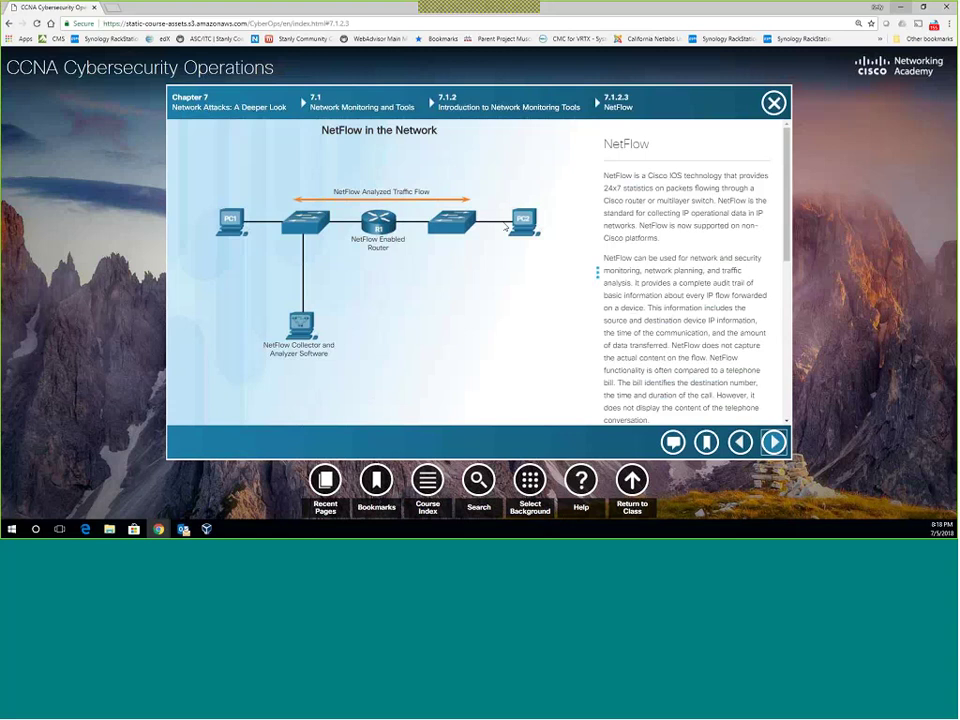
scroll(639, 257, "down", 3)
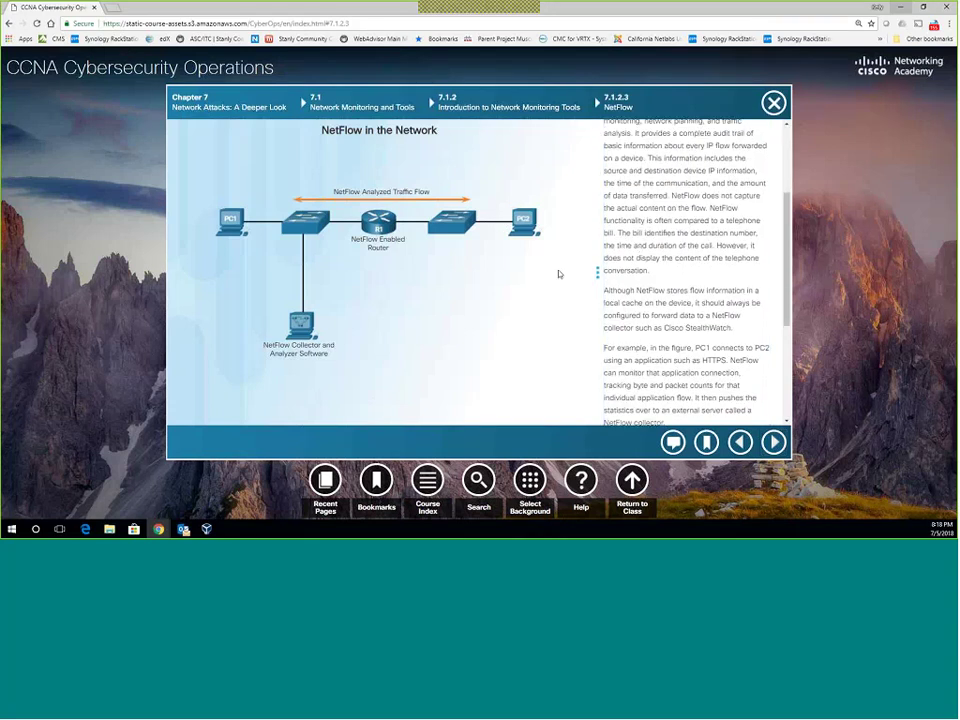
scroll(637, 268, "down", 1)
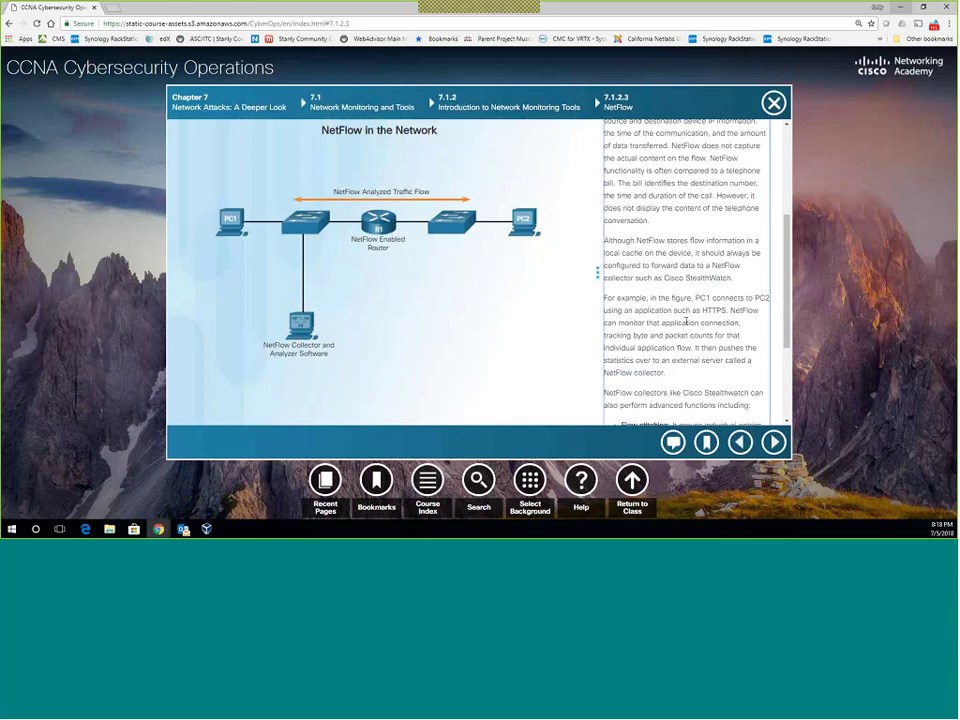
scroll(686, 321, "down", 3)
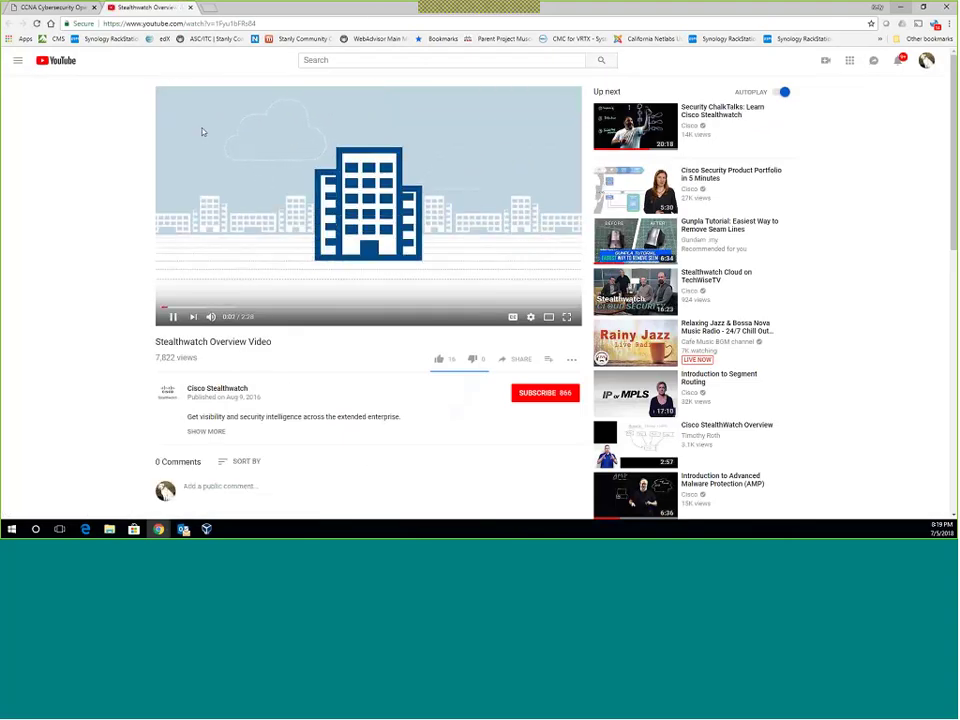
Pause, resume, then pause the Stealthwatch Overview Video again at 0:05.
left_click(170, 312)
scroll(236, 300, "down", 3)
scroll(255, 235, "up", 3)
left_click(250, 230)
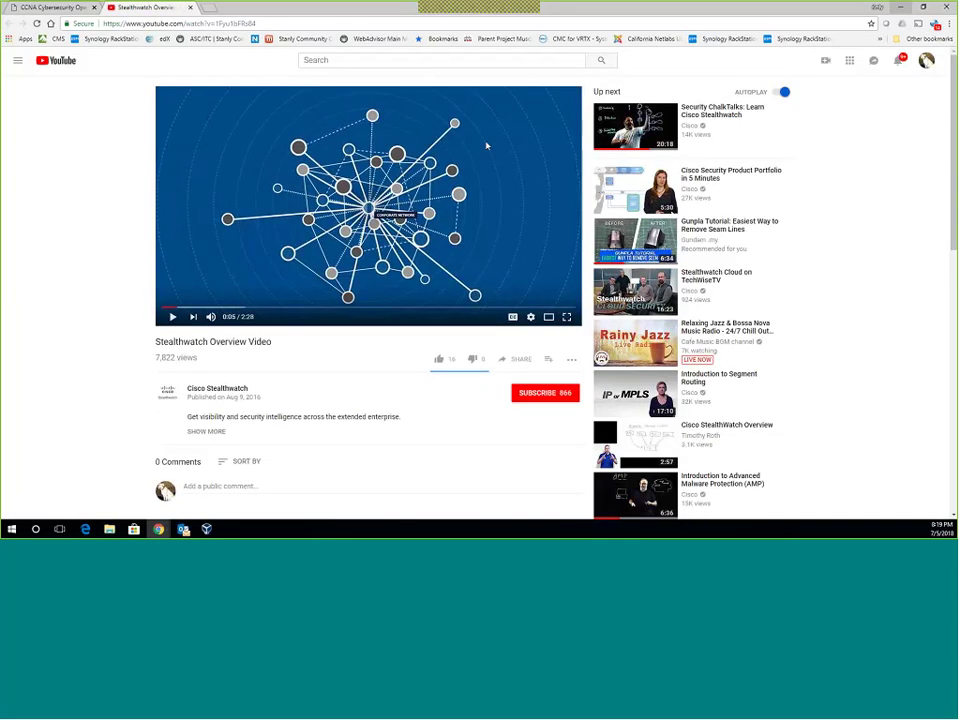
left_click(273, 230)
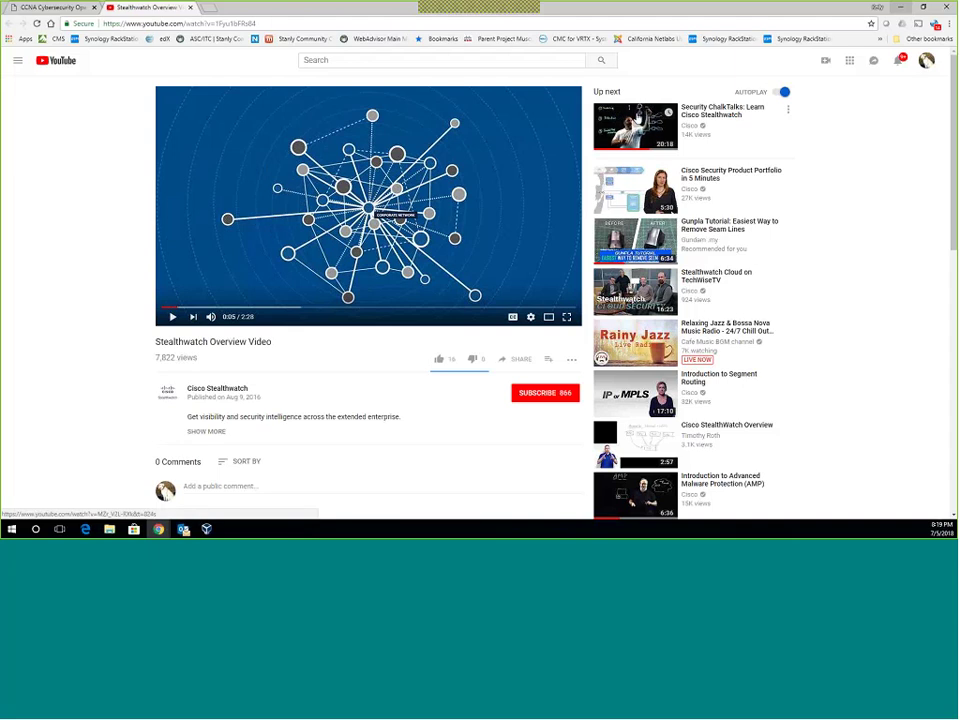
Watch Security ChalkTalks: Learn Cisco Stealthwatch from about 1:00, pause at 1:02, and return to the course.
left_click(628, 120)
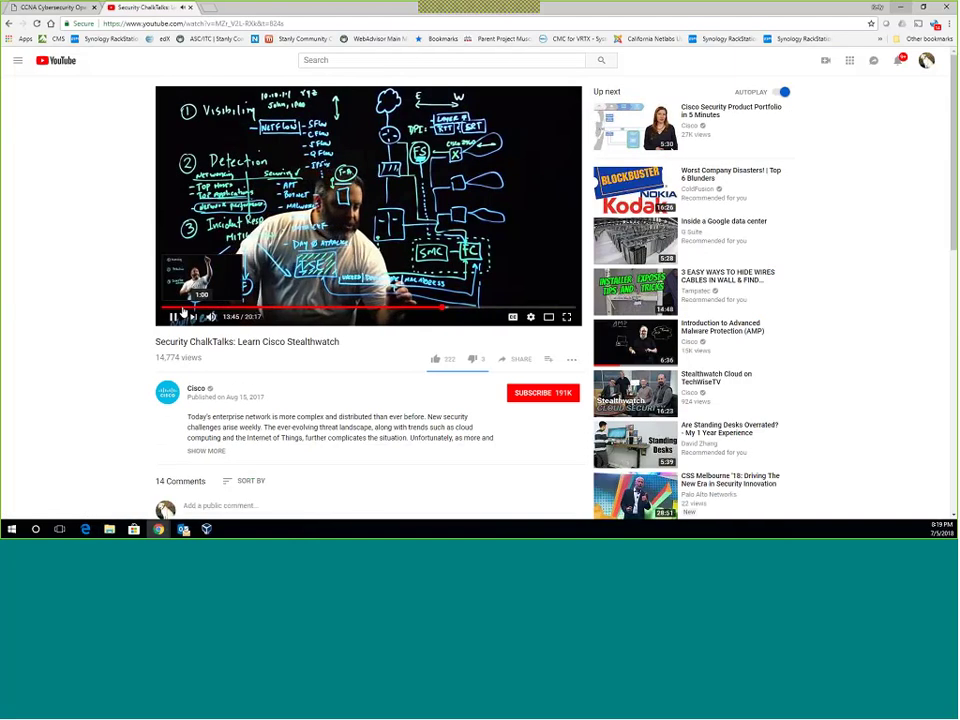
left_click(186, 305)
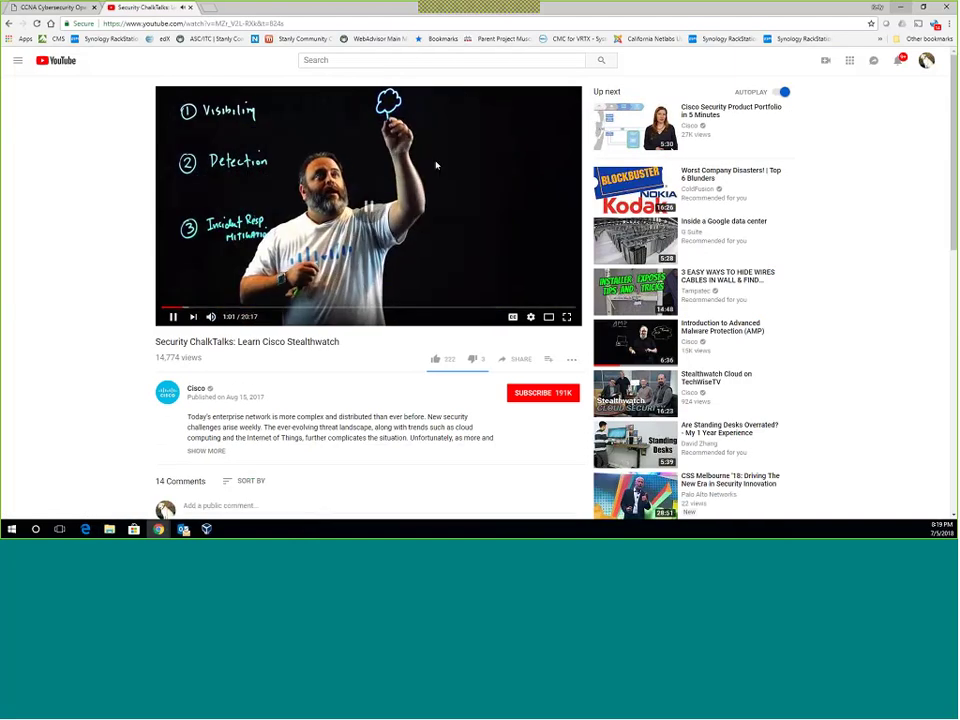
left_click(377, 182)
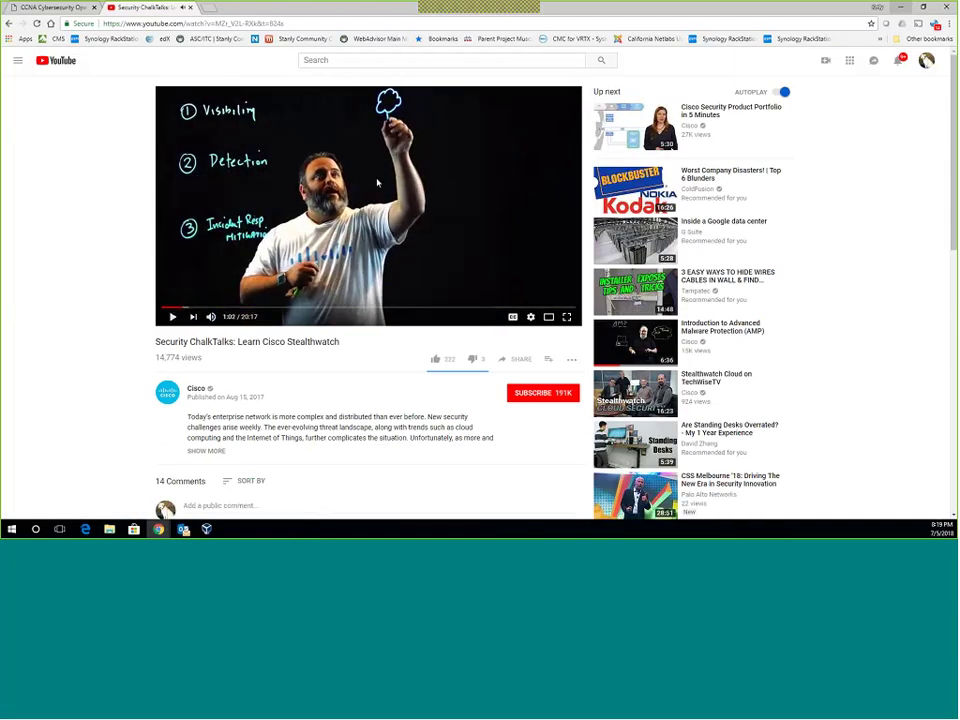
left_click(26, 10)
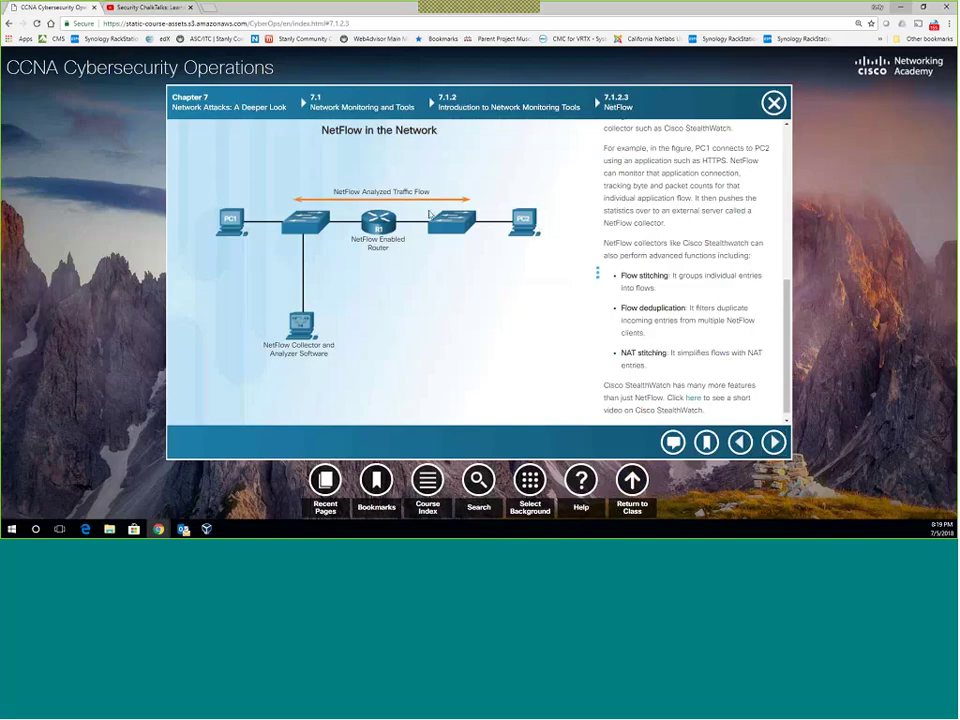
Finish the NetFlow text and advance to page 7.1.2.4 SIEM.
scroll(600, 300, "down", 1)
left_click(773, 442)
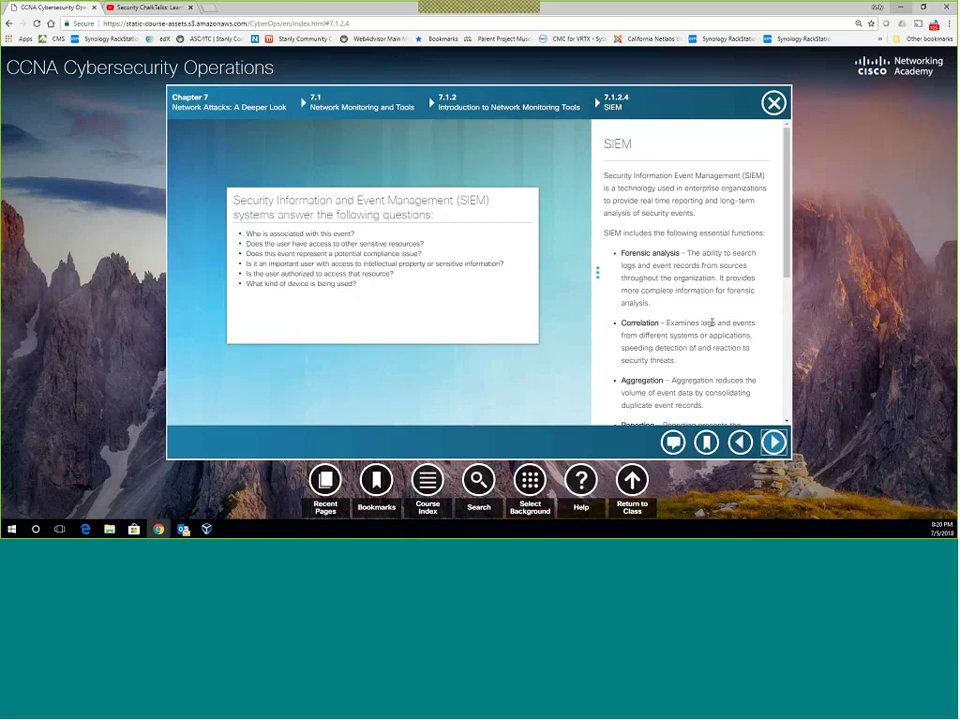
scroll(700, 326, "down", 1)
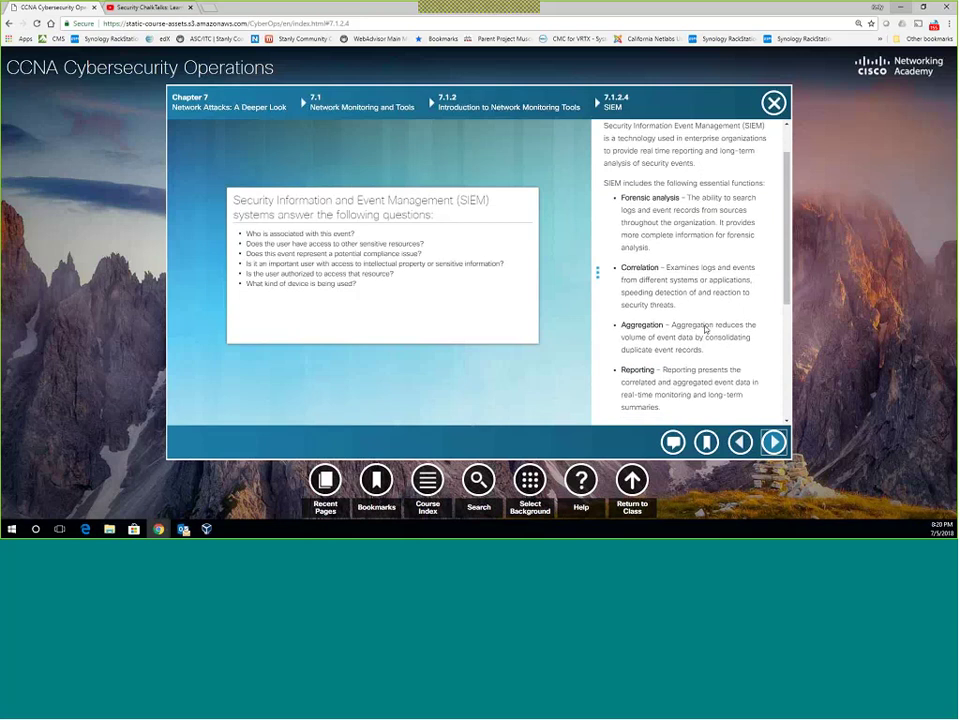
scroll(702, 329, "down", 2)
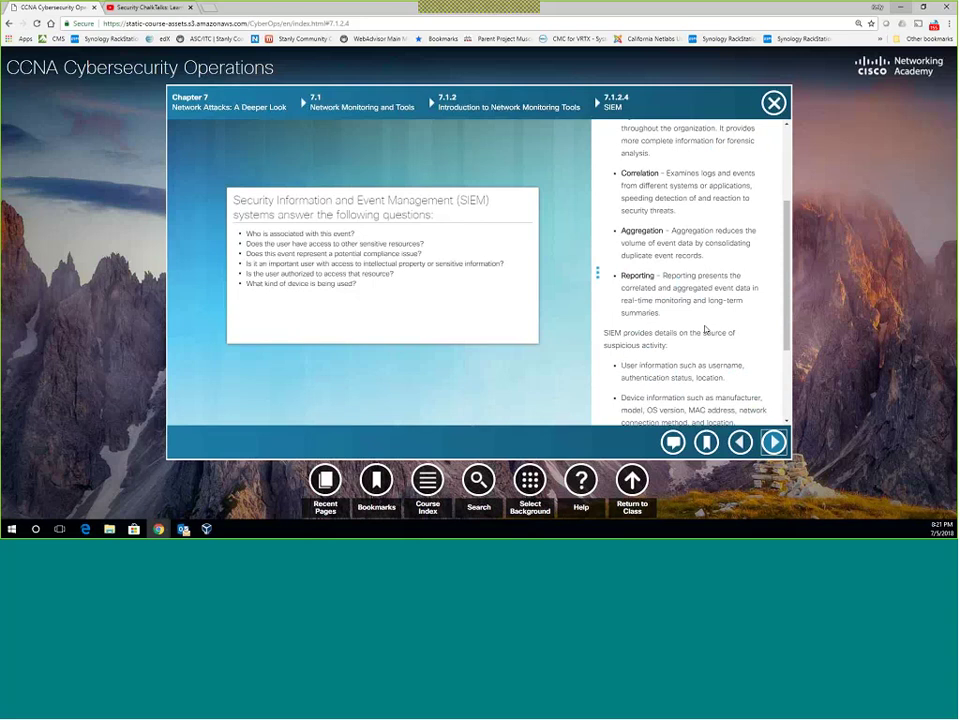
scroll(690, 320, "down", 1)
scroll(678, 317, "down", 3)
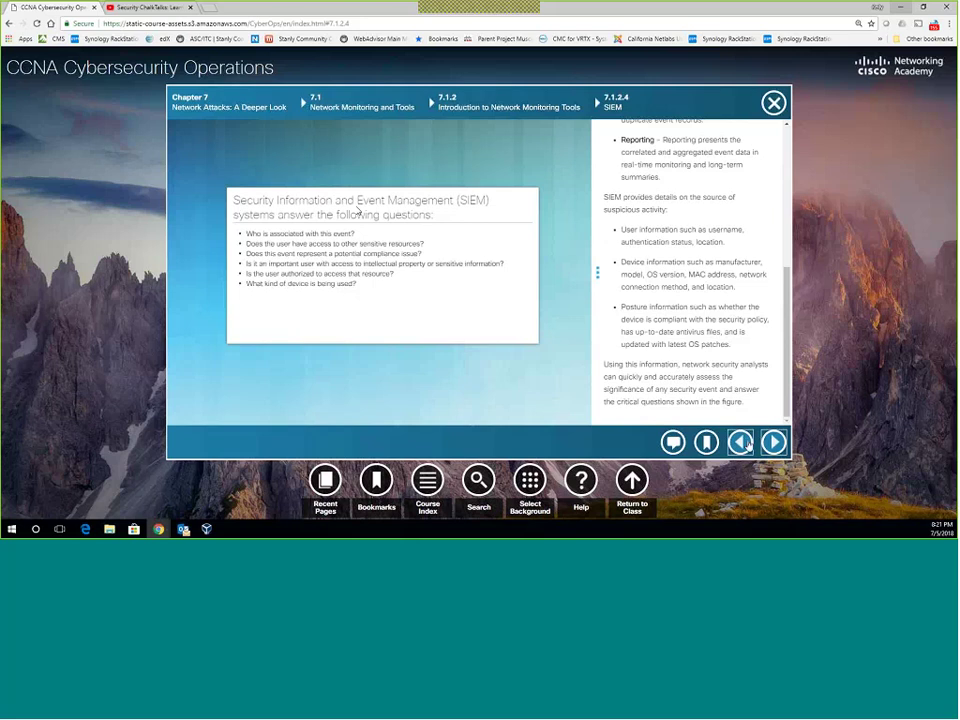
Go to 7.1.2.5 SIEM Systems, highlight the ELK suite paragraphs, and return to the course tab.
key("Return")
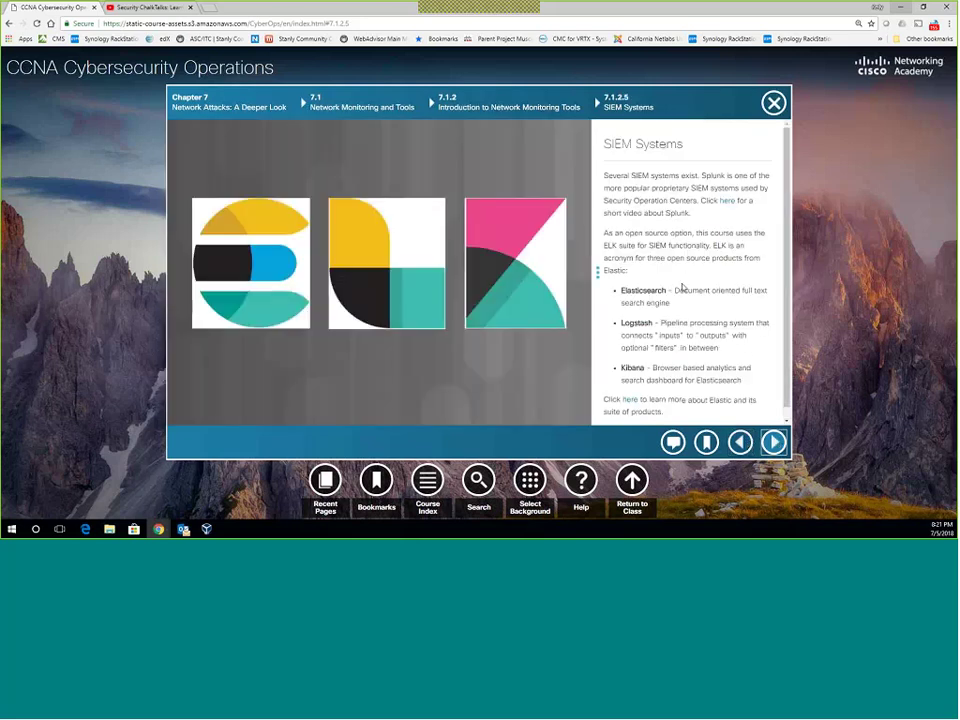
scroll(681, 285, "down", 1)
left_click_drag(664, 401, 579, 208)
left_click(643, 203)
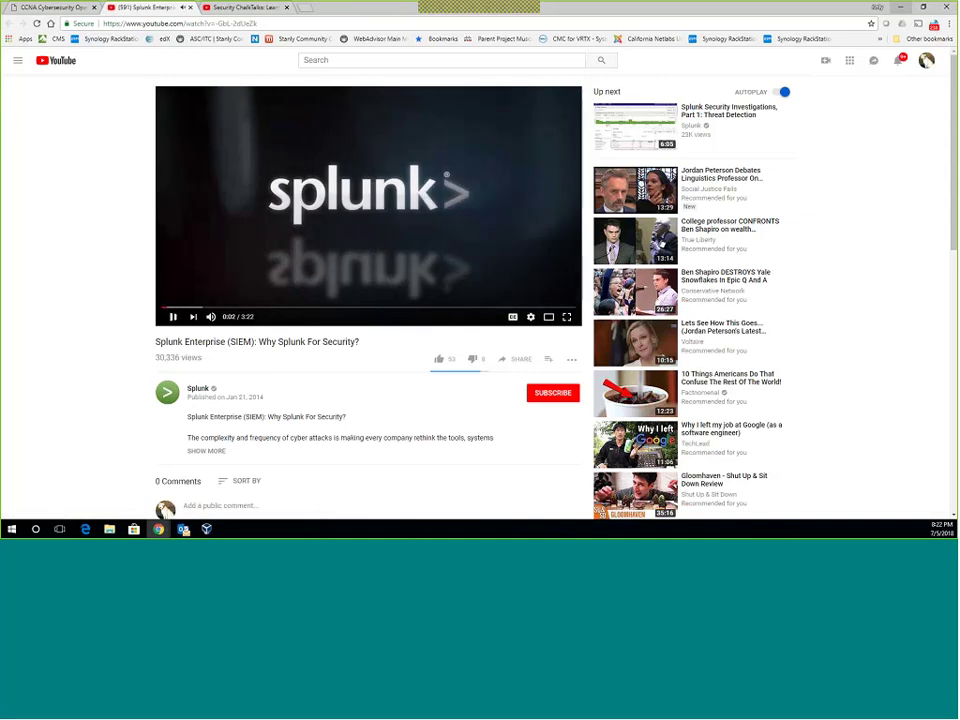
key("ctrl+shift+Tab")
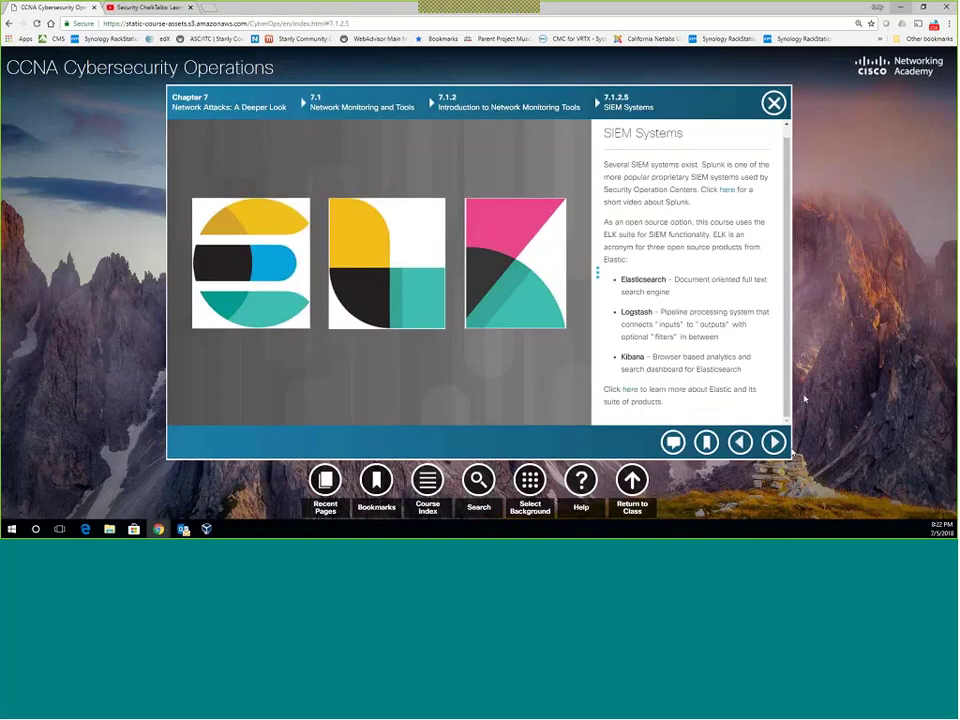
Page forward past the Network Monitoring Tool activity, Logging Network Activity and IPv4 and IPv6 to The IPv4 Packet Header.
left_click(773, 442)
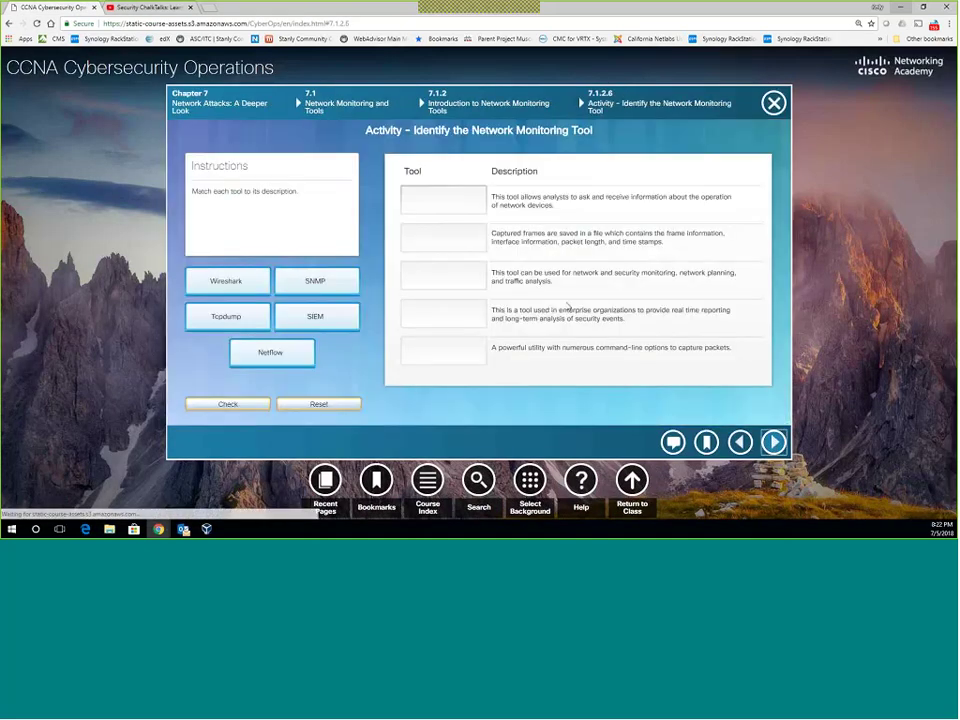
left_click(774, 443)
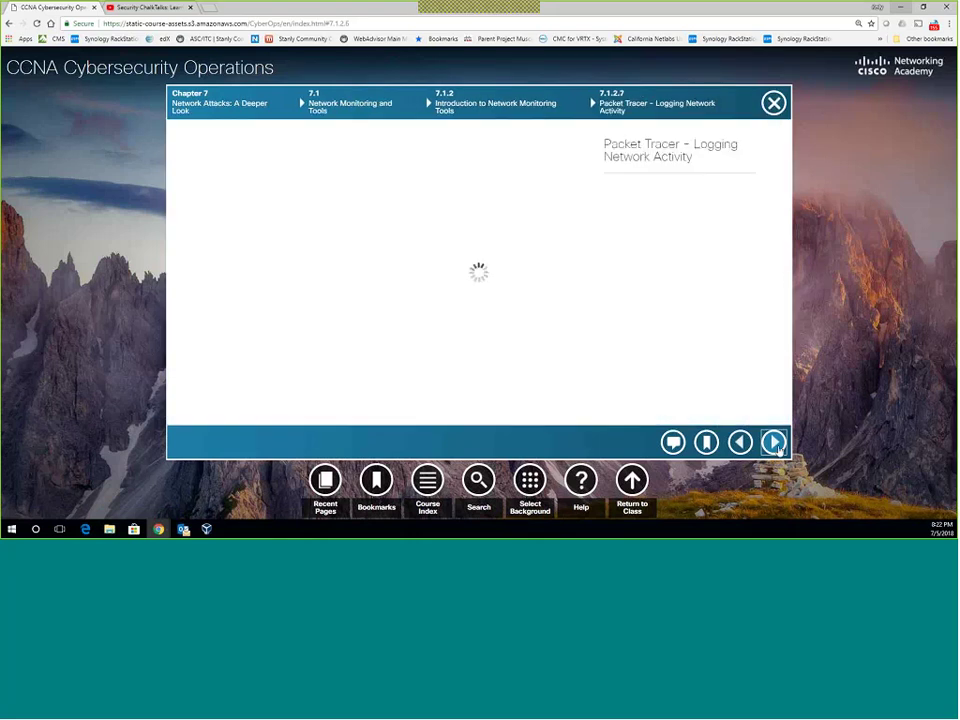
left_click(776, 443)
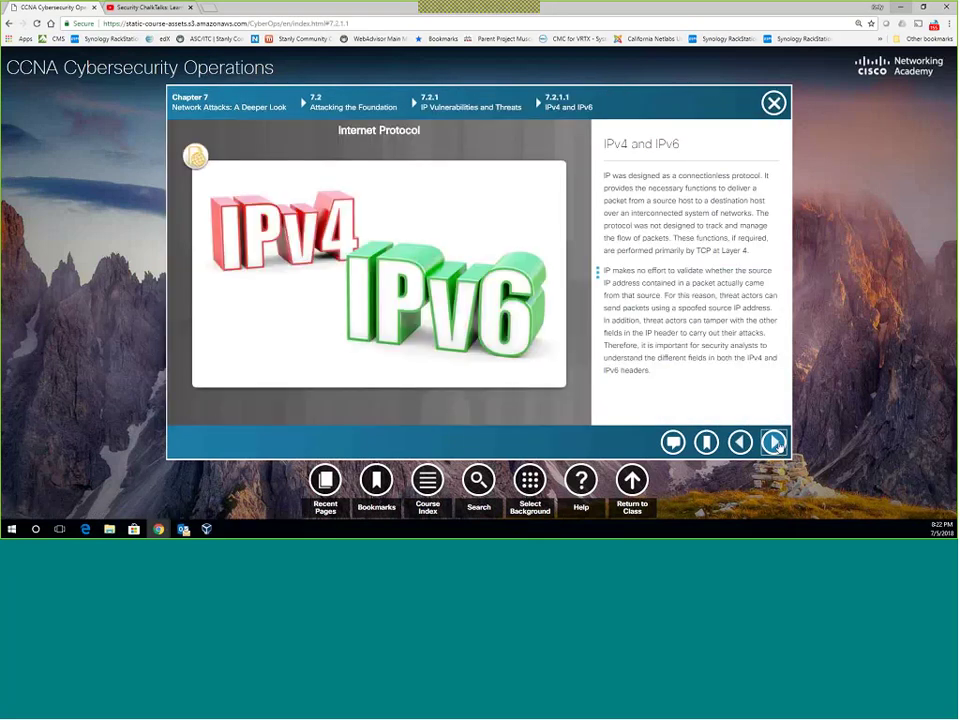
left_click(777, 443)
Read The IPv4 Packet Header, then settle on 7.2.1.3 The IPv6 Packet Header after checking IPv4 again.
right_click(779, 445)
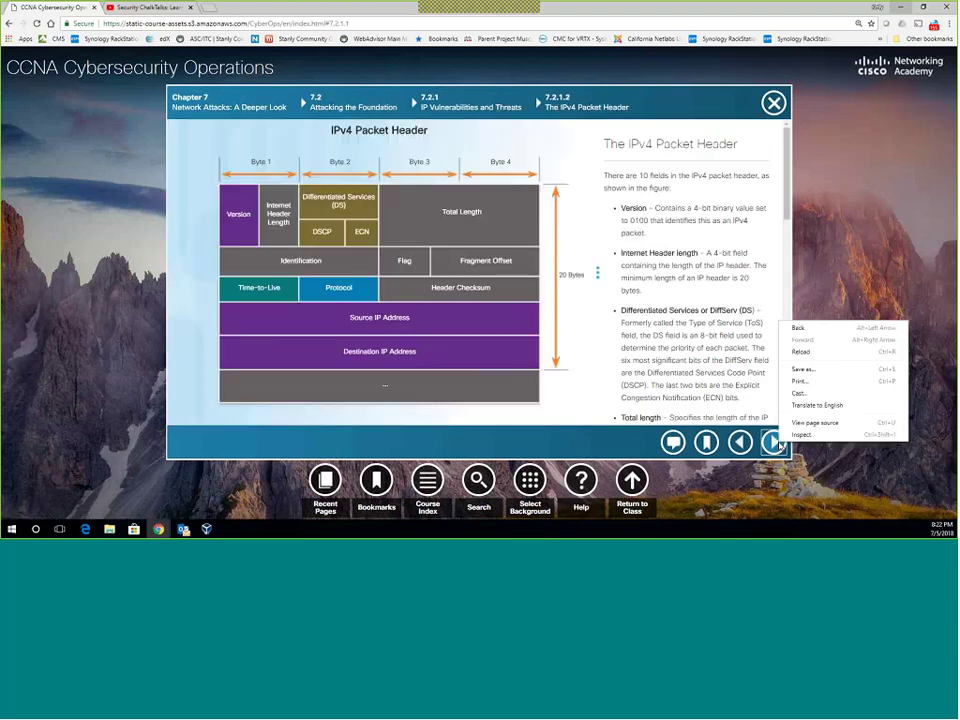
left_click(680, 356)
scroll(748, 410, "down", 3)
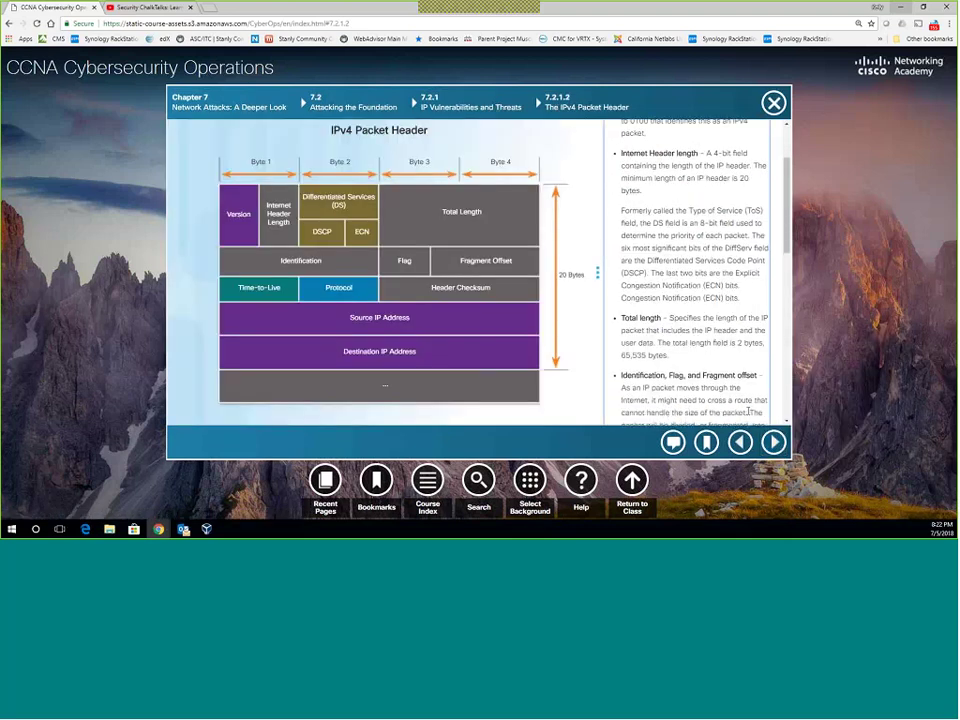
scroll(748, 410, "down", 8)
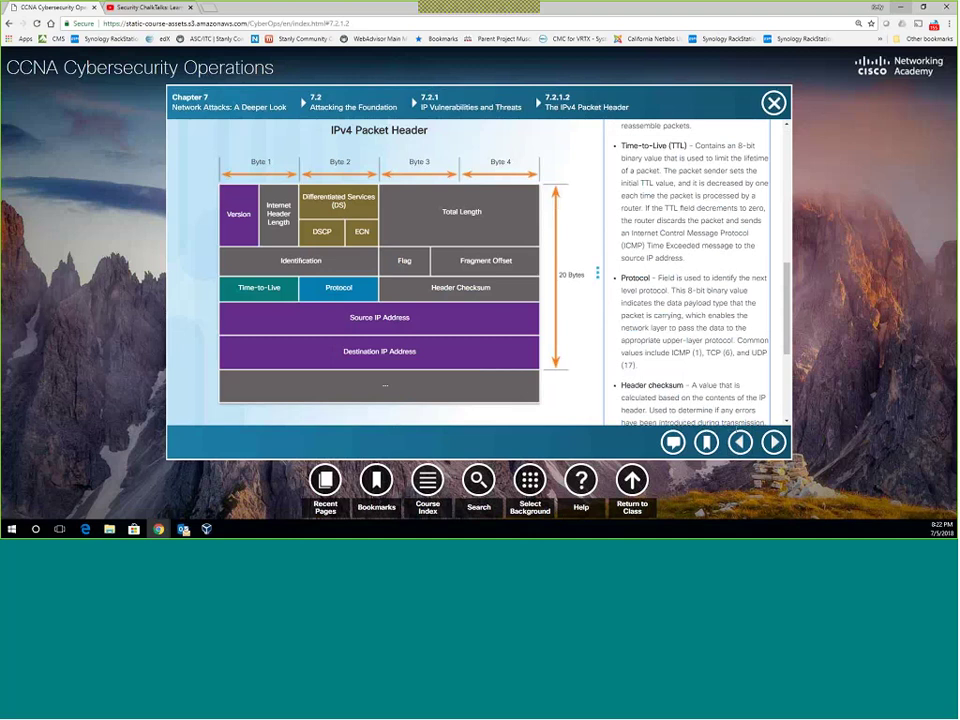
left_click(773, 445)
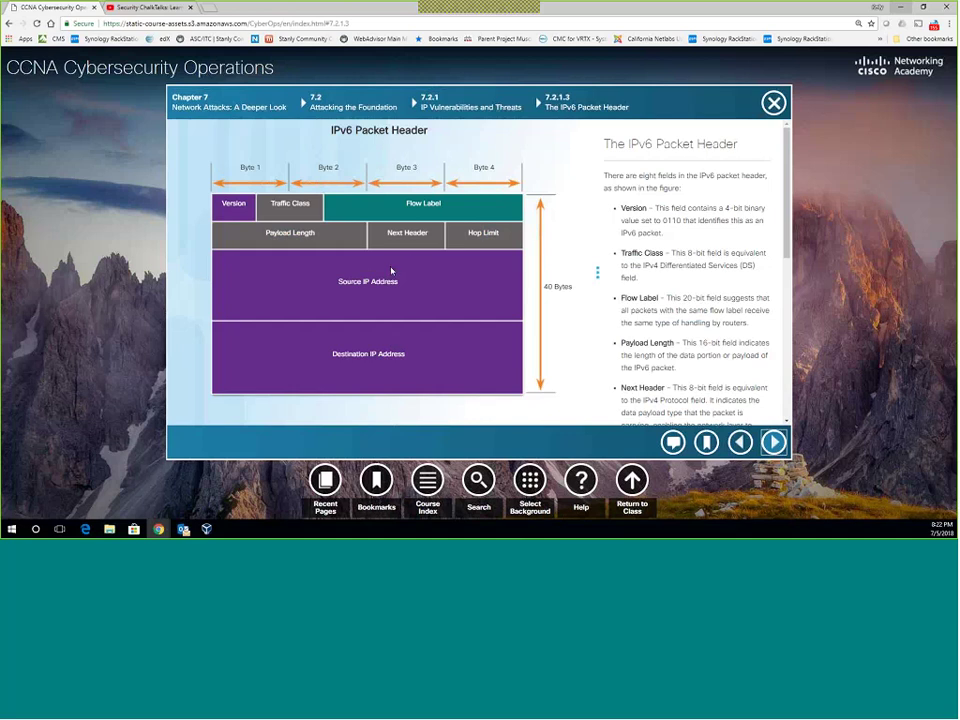
left_click(741, 443)
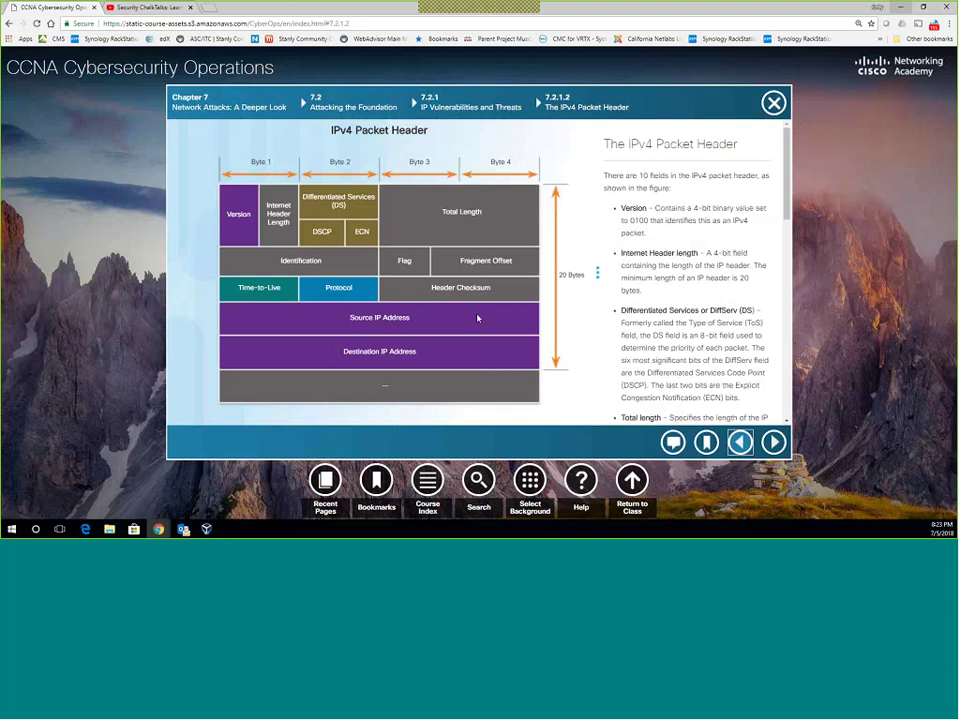
left_click(773, 442)
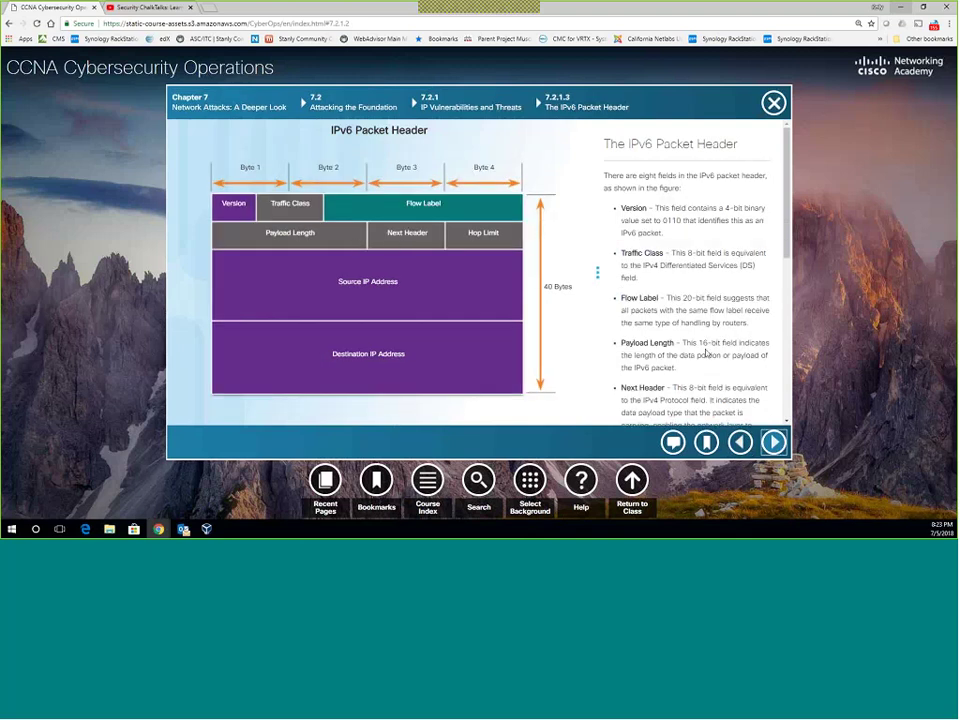
Open 7.2.1.4 IP Vulnerabilities and scroll through its text.
left_click(775, 446)
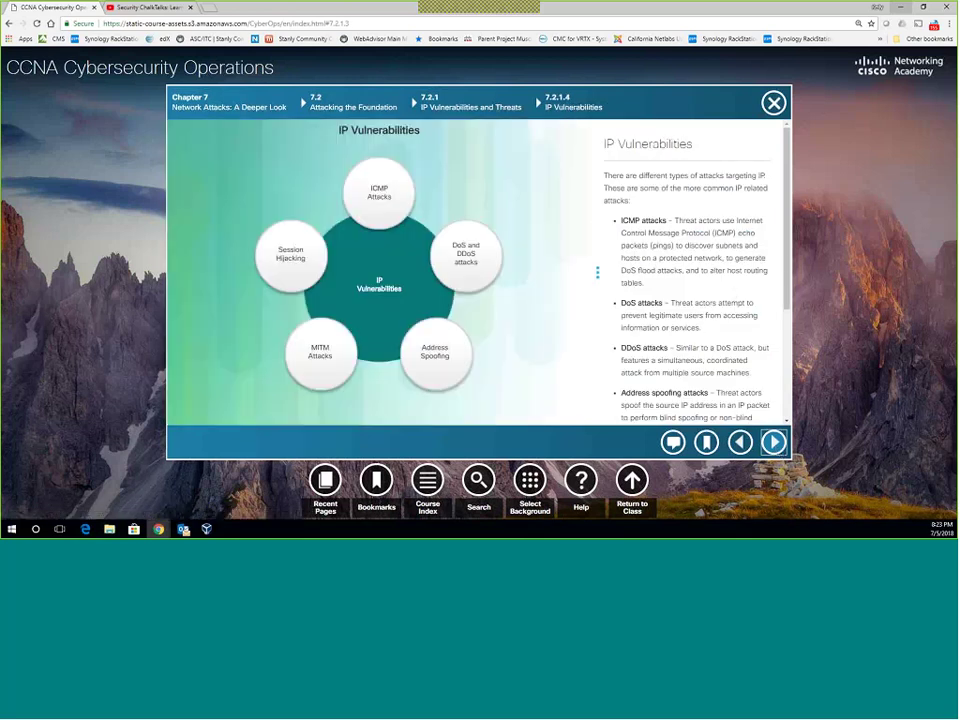
scroll(727, 267, "down", 1)
scroll(727, 267, "down", 4)
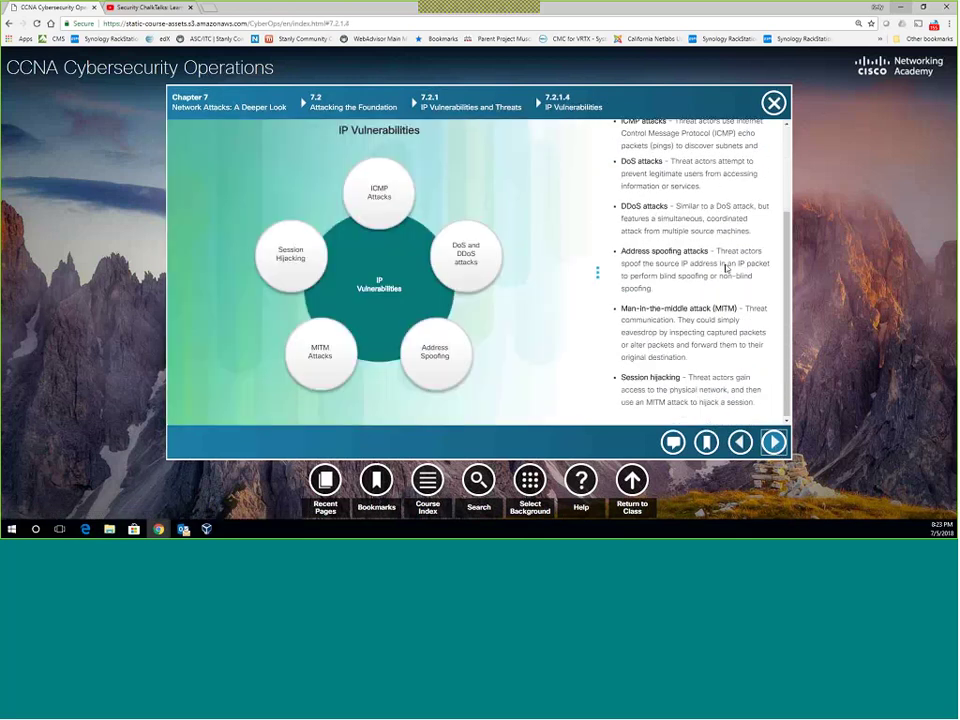
scroll(727, 267, "up", 6)
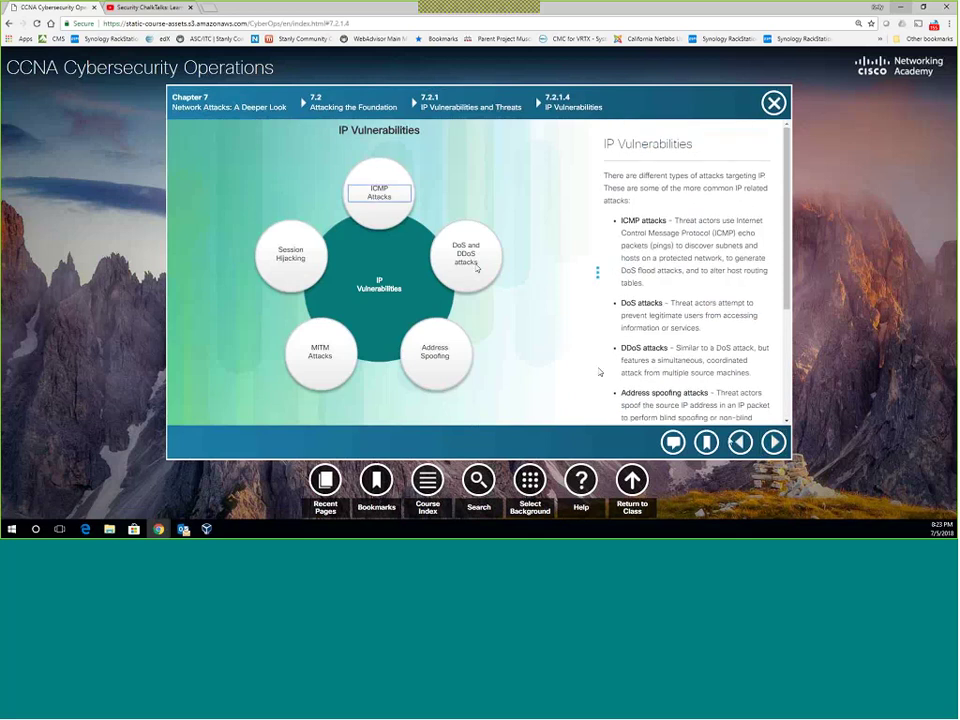
Advance to 7.2.1.5 ICMP Attacks, read its ICMP message list, and briefly select the router discovery item.
left_click(774, 442)
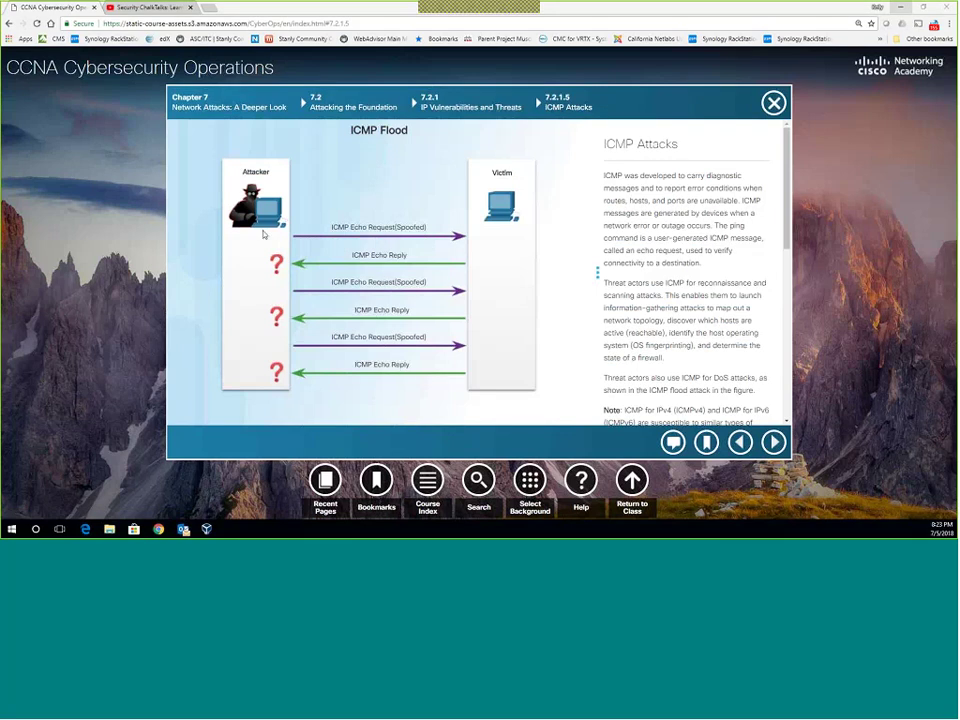
scroll(661, 287, "down", 5)
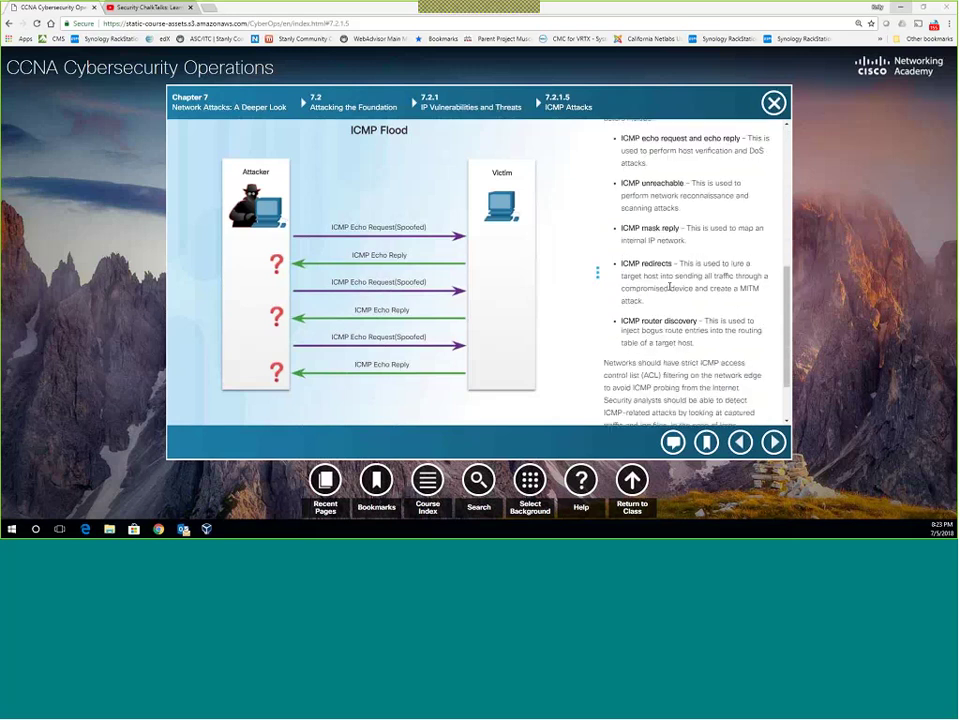
scroll(665, 288, "up", 1)
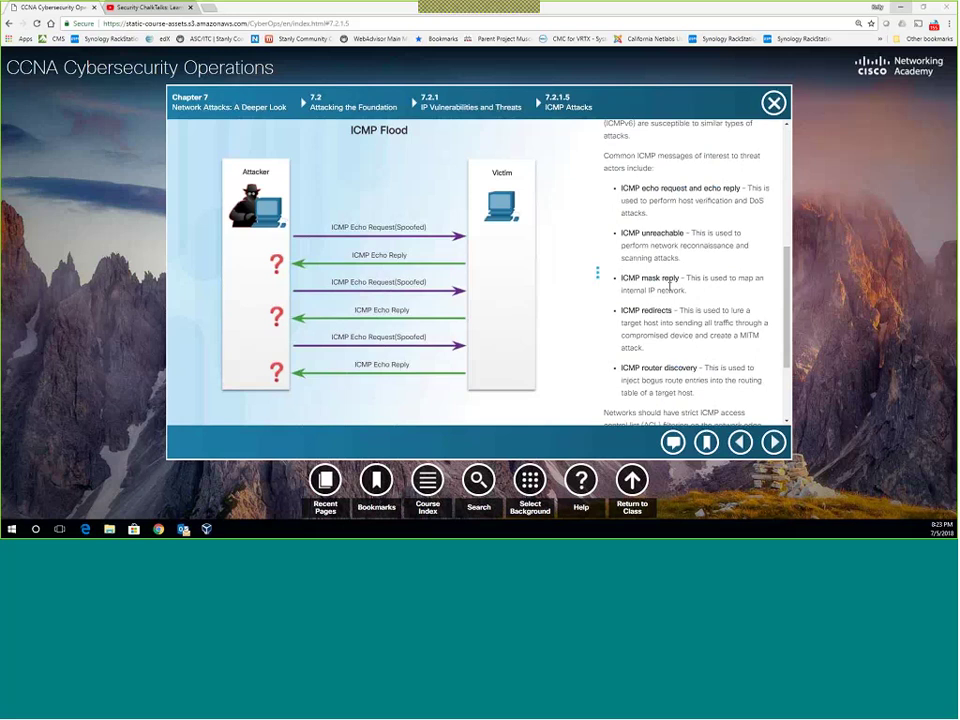
scroll(665, 285, "down", 2)
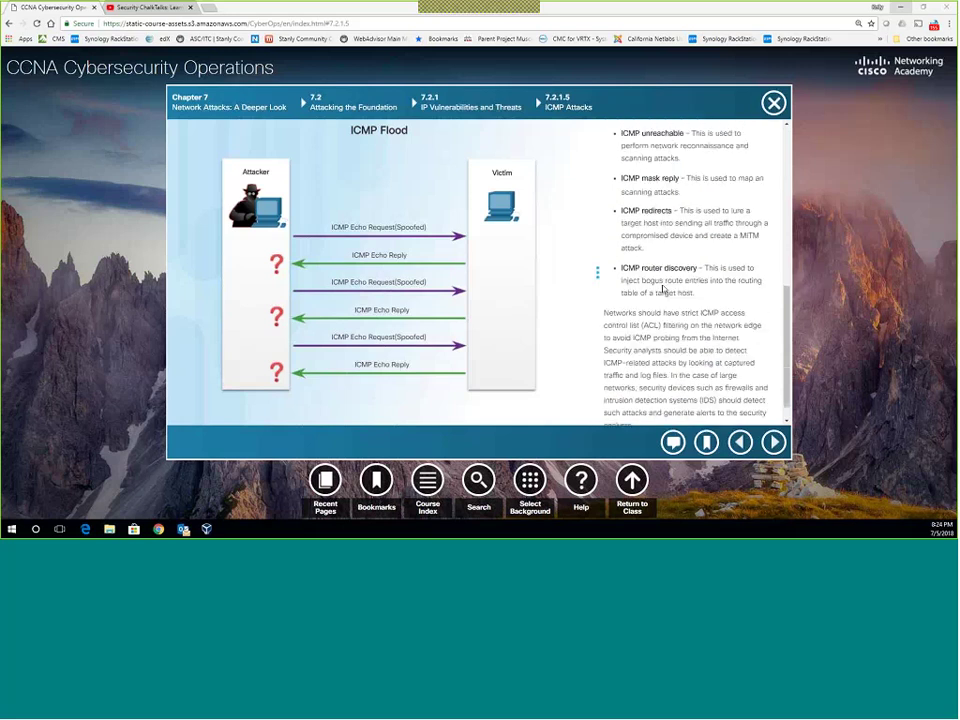
scroll(662, 290, "up", 3)
scroll(662, 289, "down", 3)
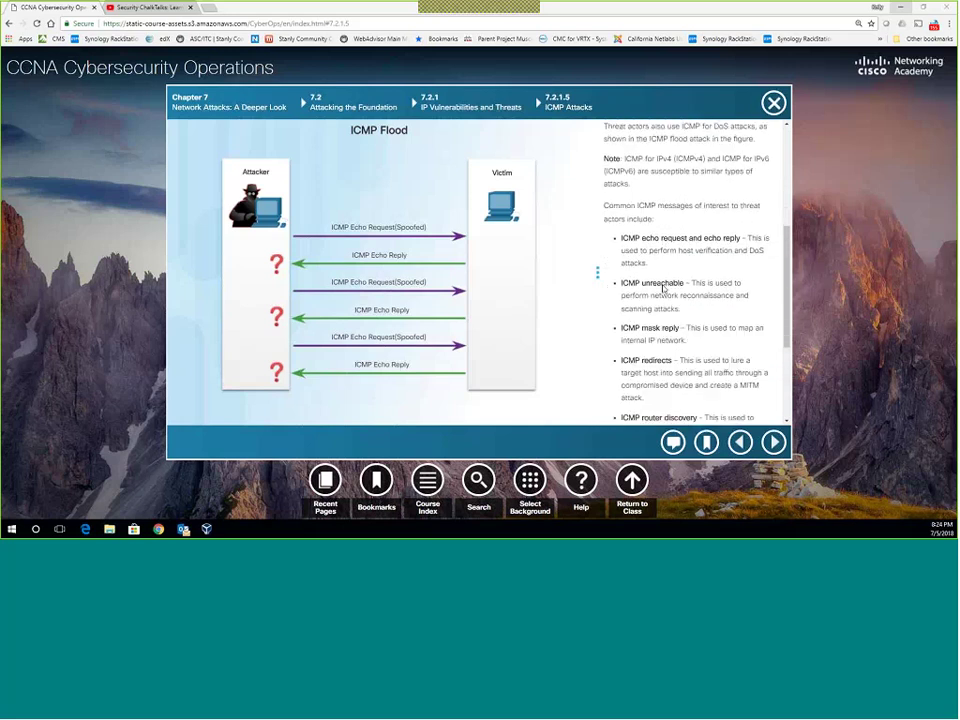
scroll(662, 289, "down", 2)
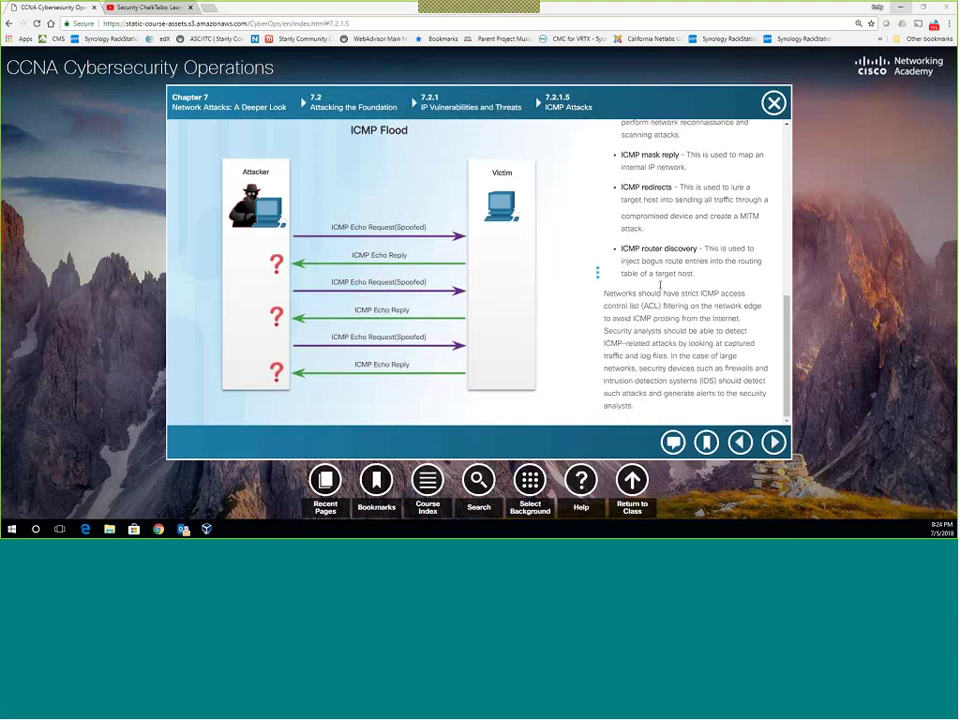
scroll(660, 285, "up", 4)
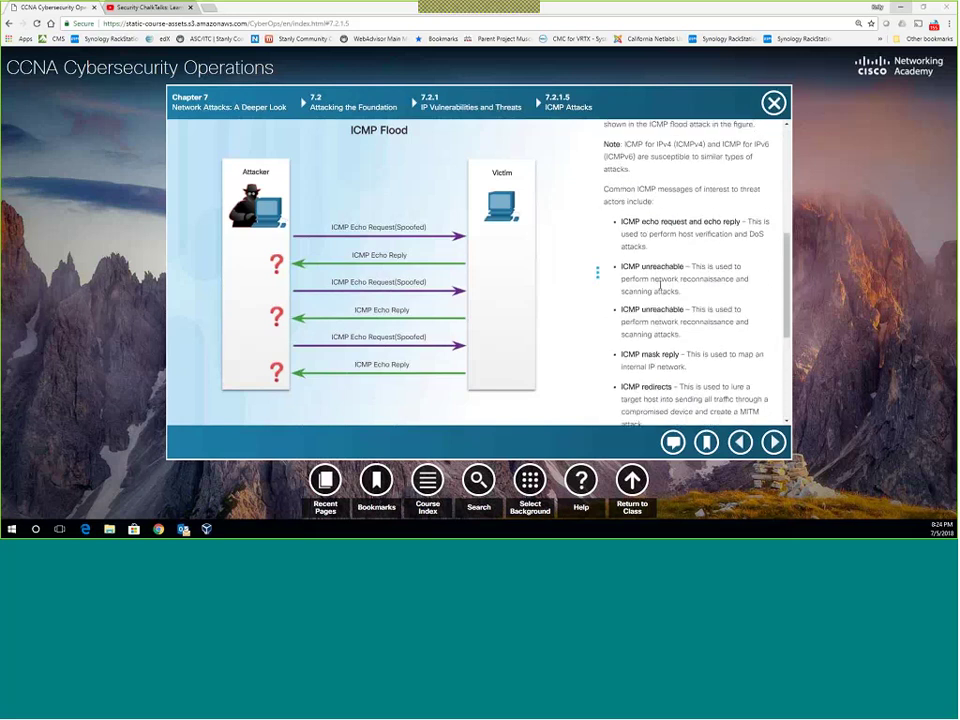
scroll(660, 287, "up", 2)
scroll(660, 287, "down", 3)
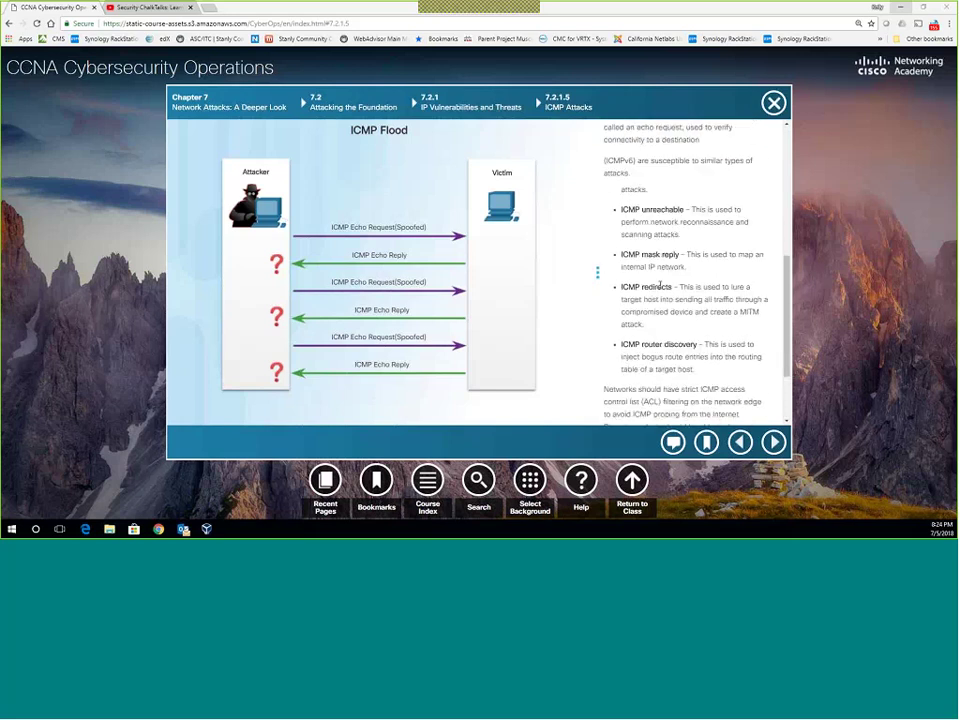
scroll(660, 287, "down", 1)
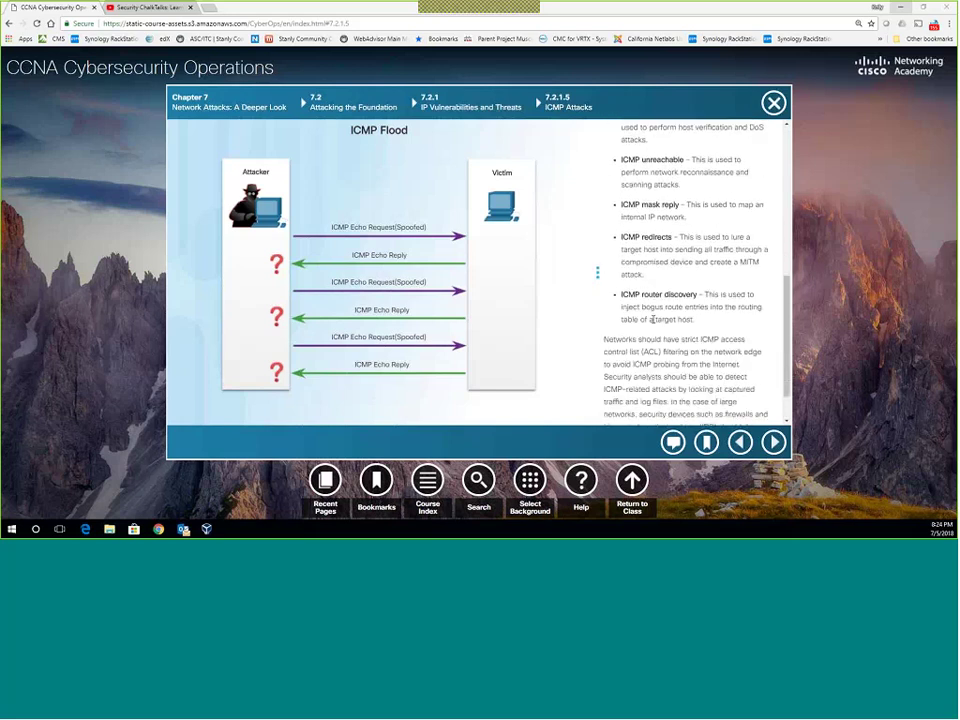
triple_click(680, 305)
left_click(716, 327)
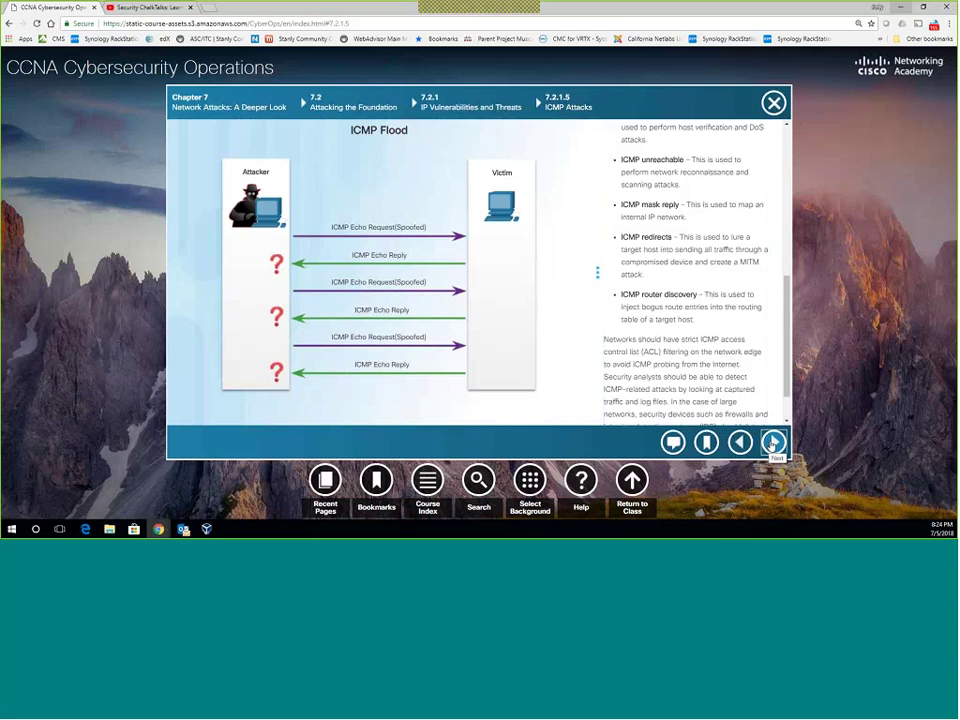
Advance to 7.2.1.6 DoS Attacks and read its text on the two major DoS sources.
left_click(773, 443)
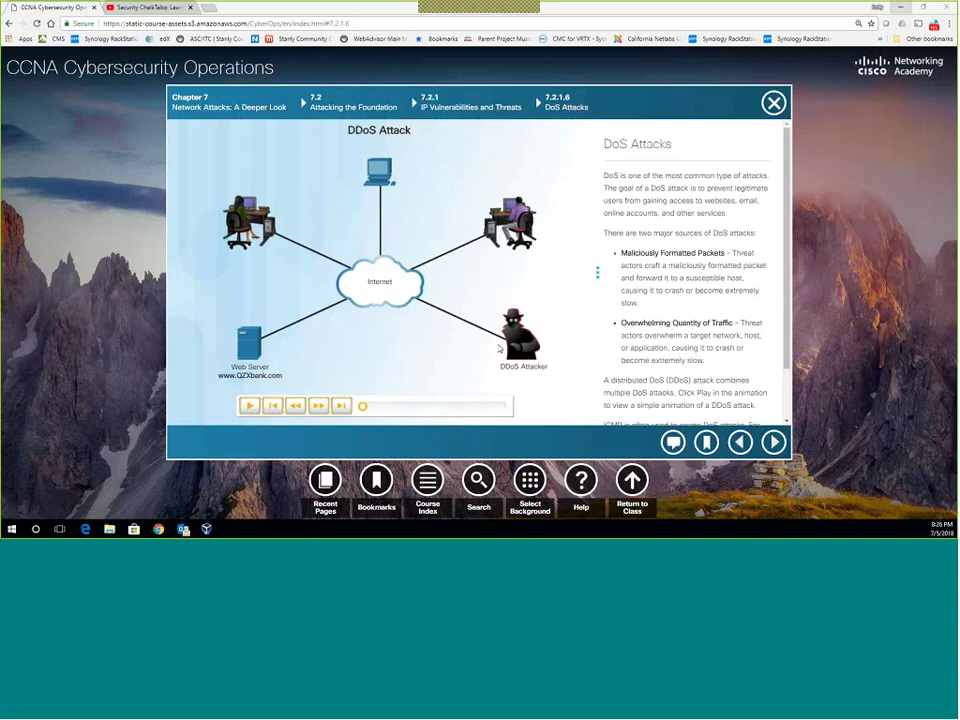
scroll(690, 340, "down", 1)
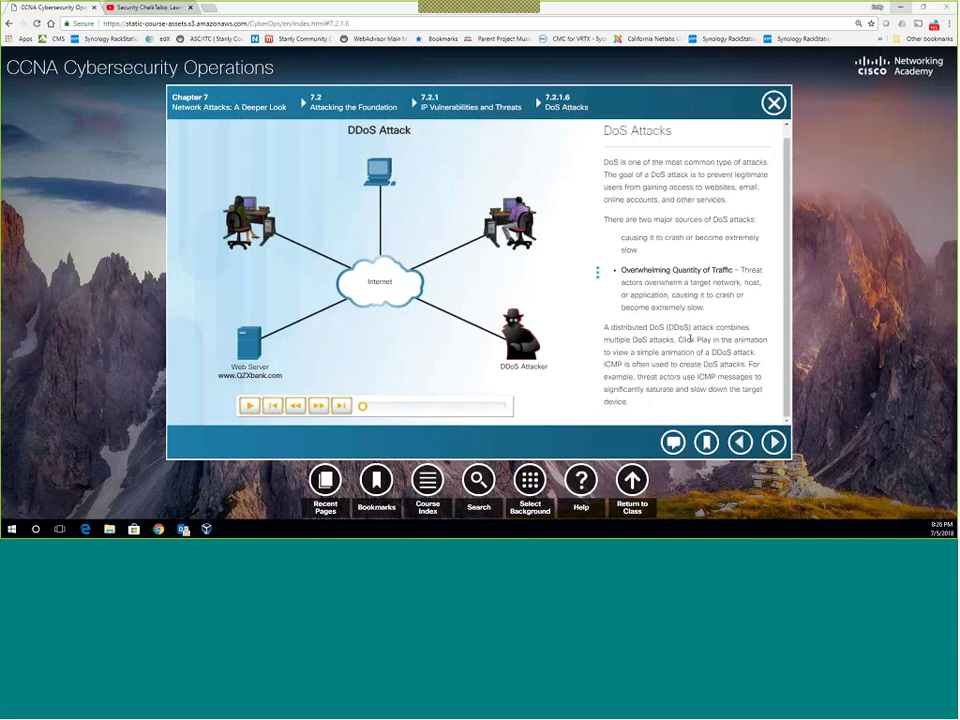
scroll(690, 340, "up", 1)
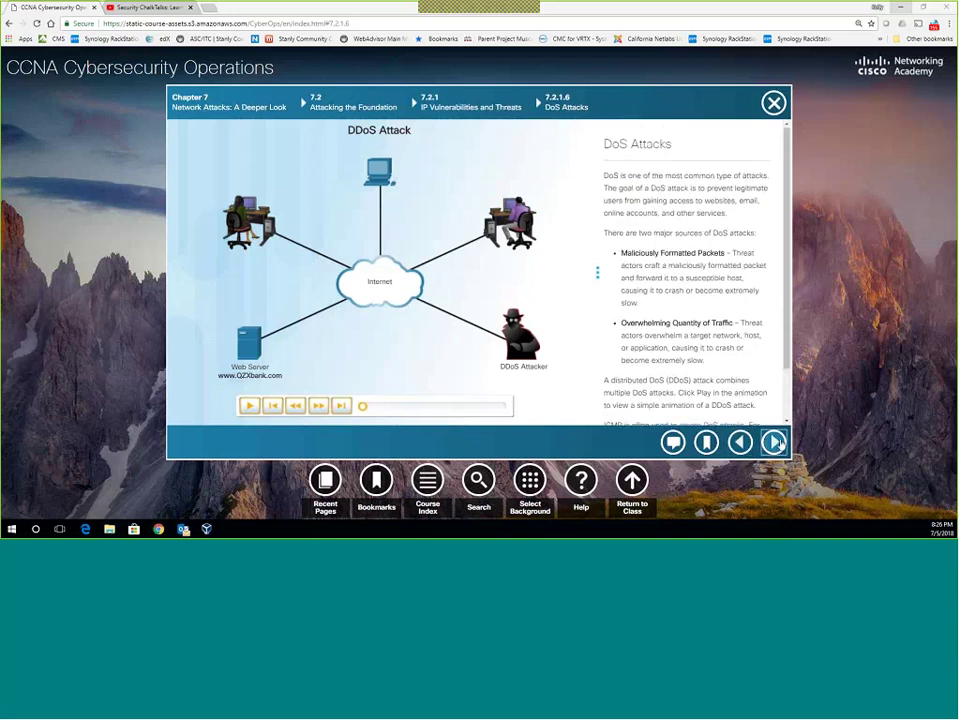
Advance to 7.2.1.7 Amplification and Reflection Attacks and scroll its Smurf attack text.
left_click(776, 442)
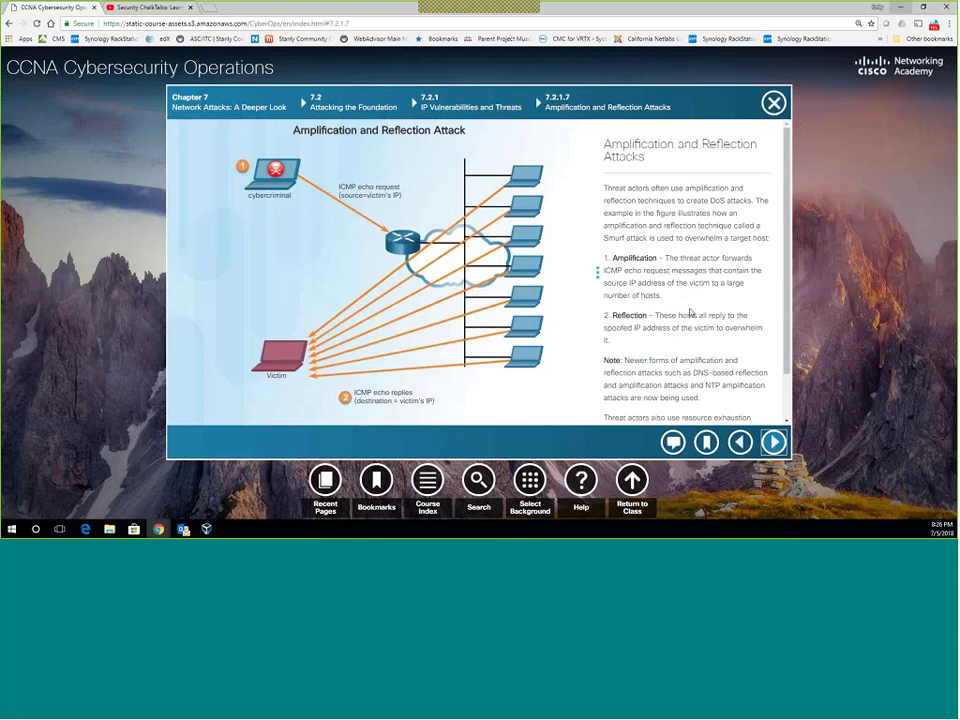
scroll(690, 313, "down", 2)
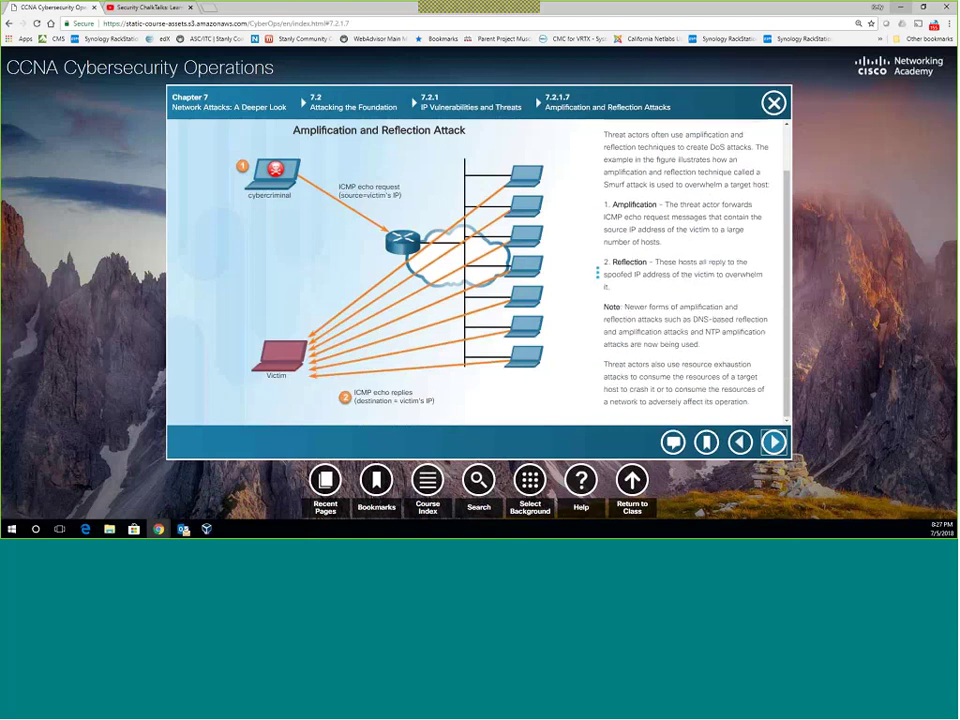
Read the DDoS Attacks page, then move on to 7.2.1.9 Address Spoofing Attacks.
left_click(776, 442)
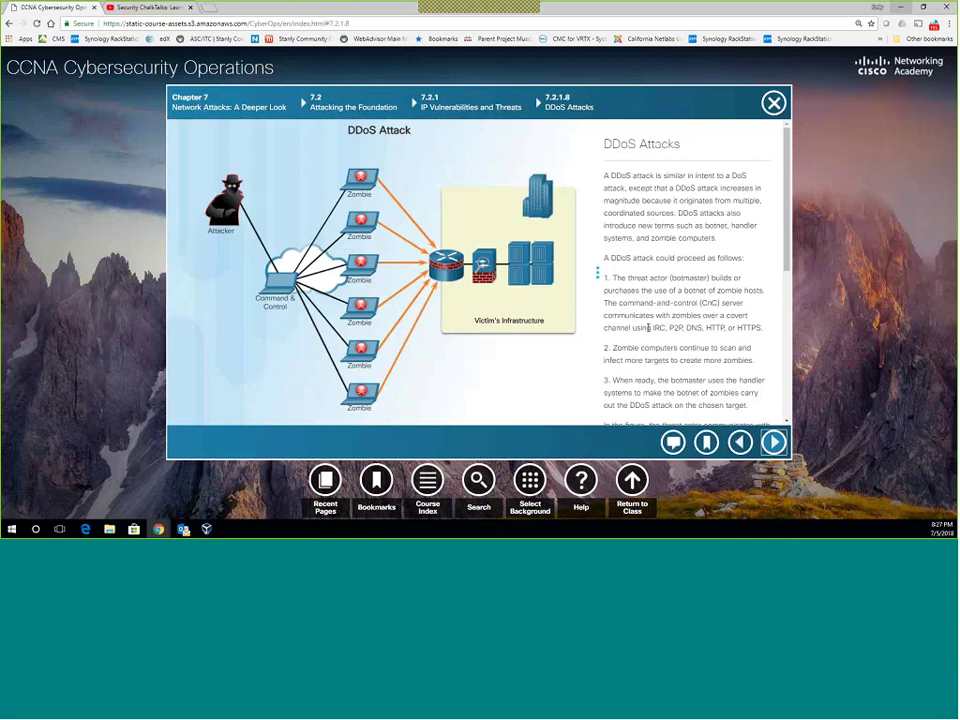
scroll(648, 327, "down", 5)
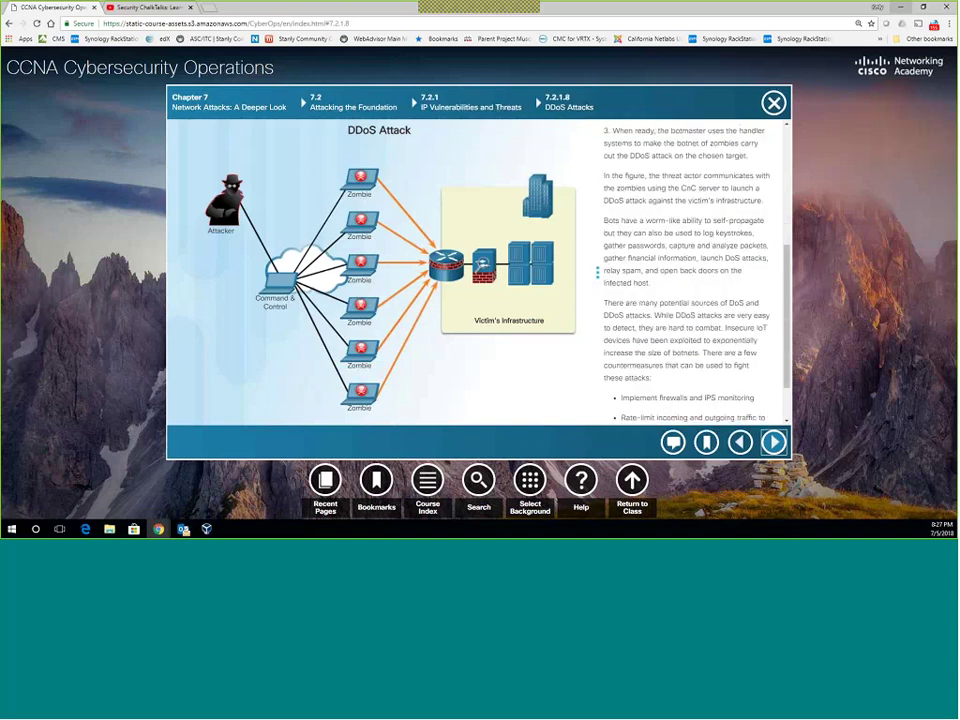
left_click(775, 442)
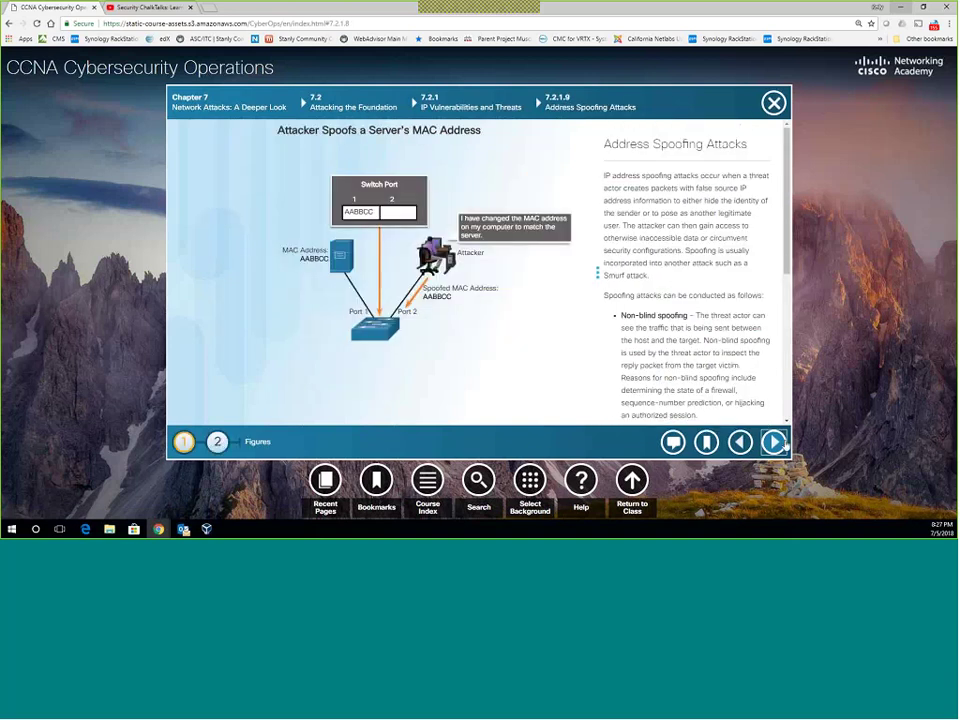
left_click(740, 442)
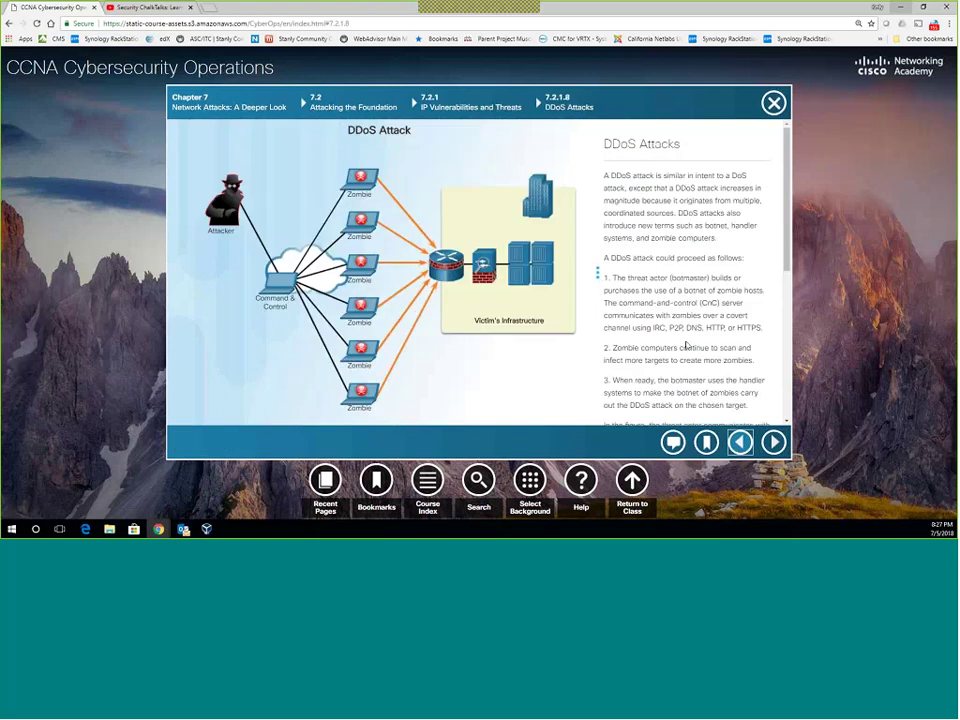
scroll(680, 337, "down", 3)
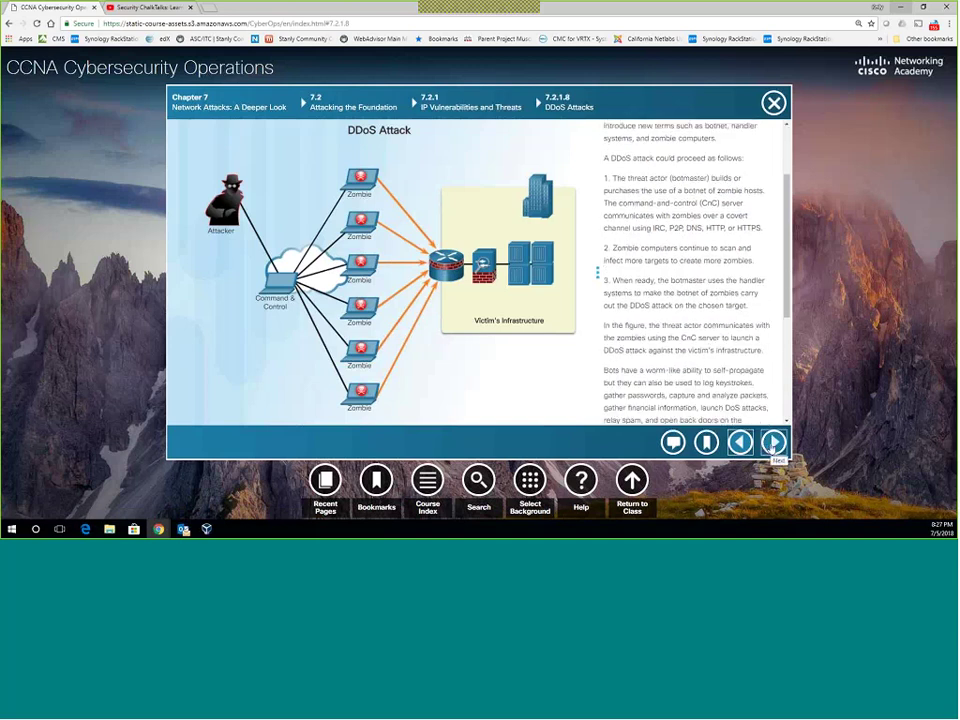
left_click(773, 443)
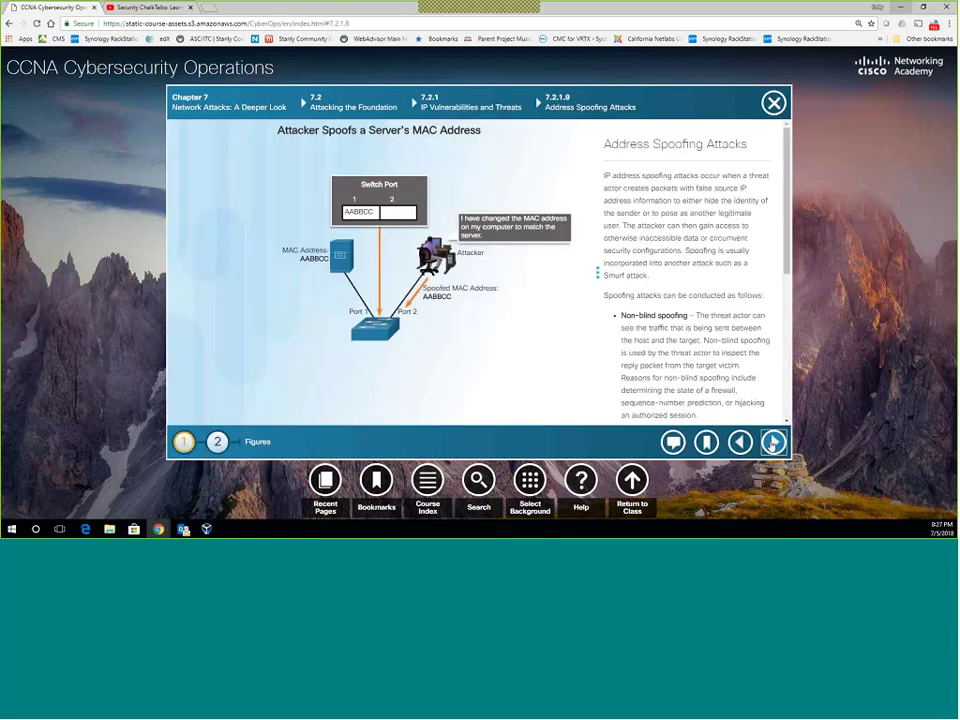
Read the Address Spoofing Attacks text and highlight the Non-blind spoofing description.
scroll(636, 314, "down", 3)
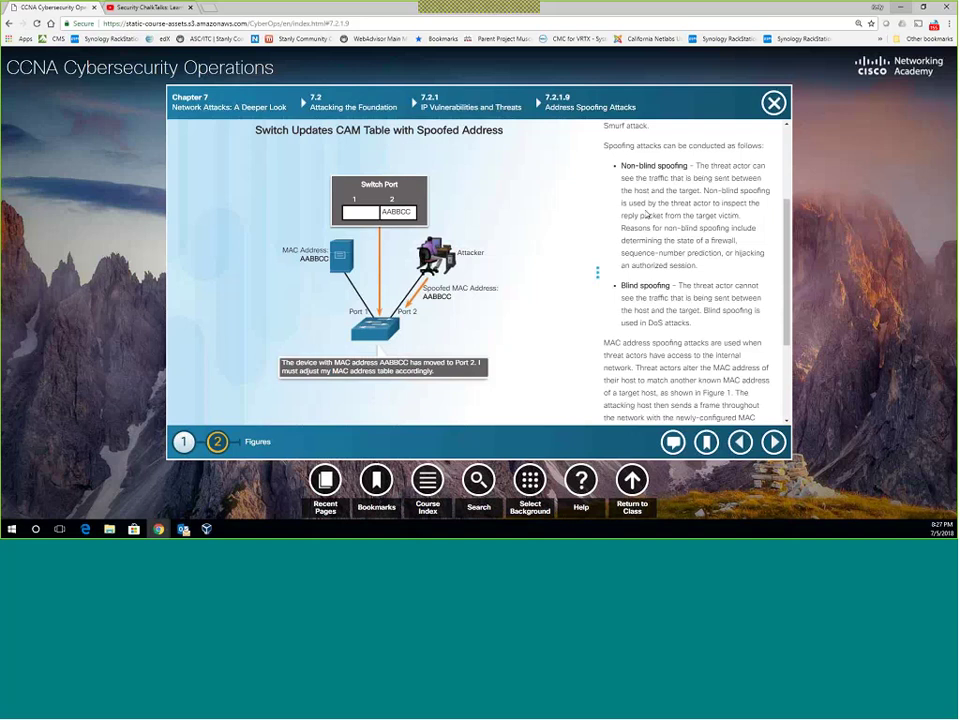
scroll(650, 205, "down", 1)
scroll(645, 213, "up", 2)
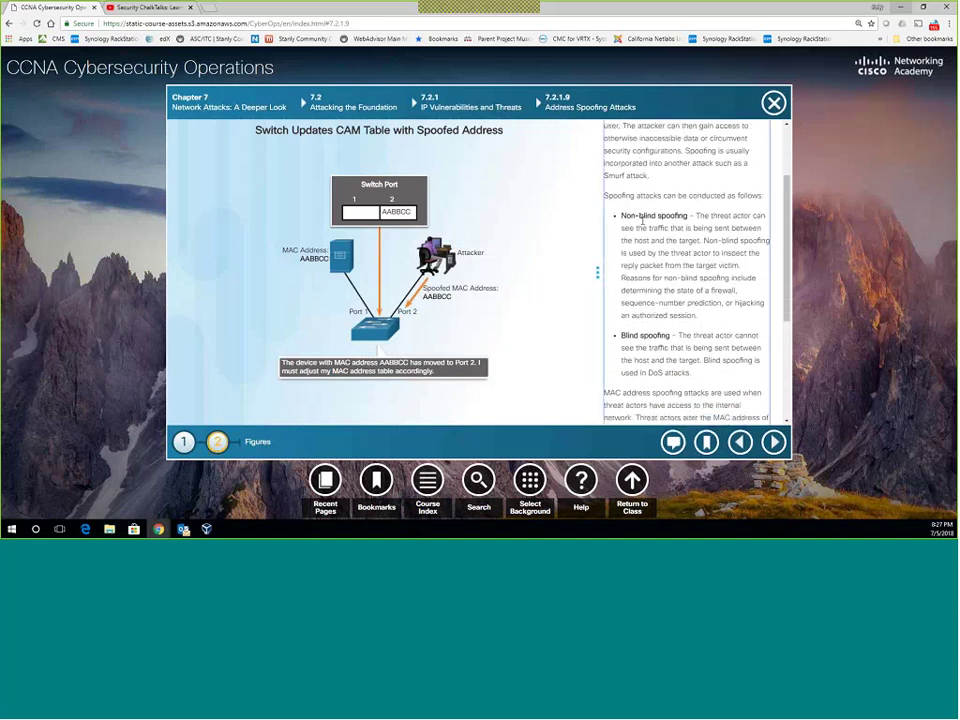
left_click_drag(621, 215, 601, 225)
left_click(723, 320)
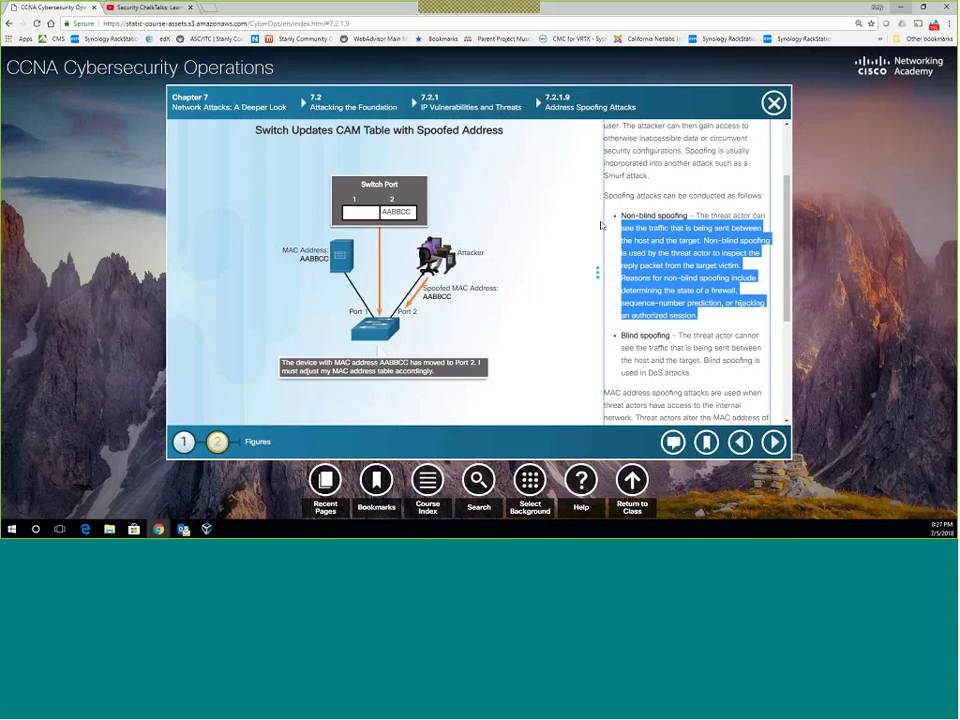
scroll(697, 251, "down", 4)
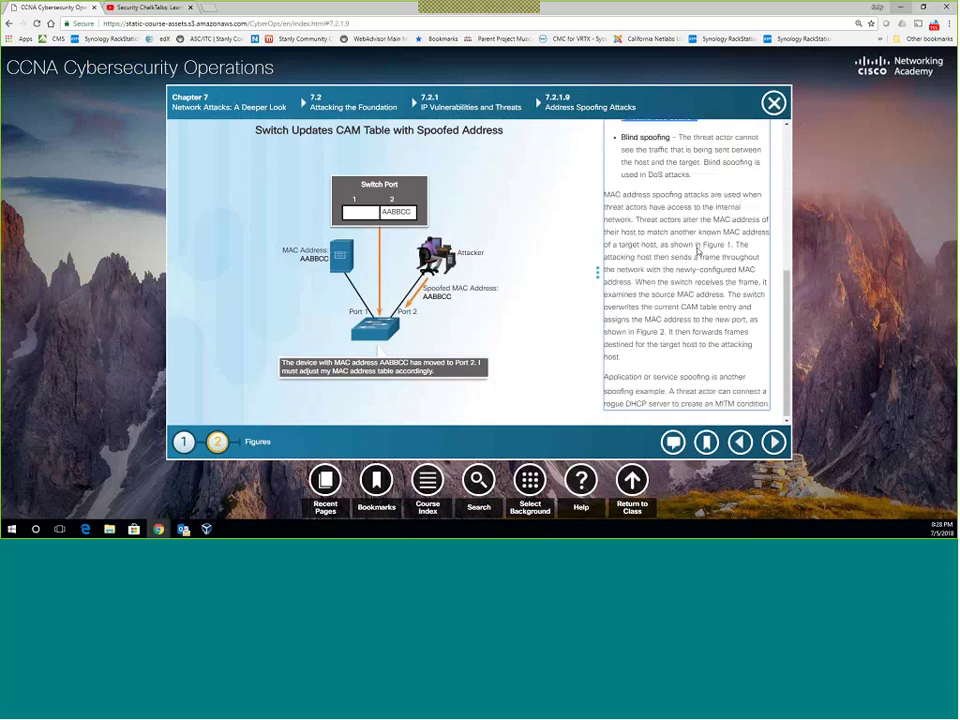
On 7.2.2.1 TCP, expand the Control Bits flags and show the Establishing a TCP Connection figure.
left_click(775, 442)
left_click(776, 444)
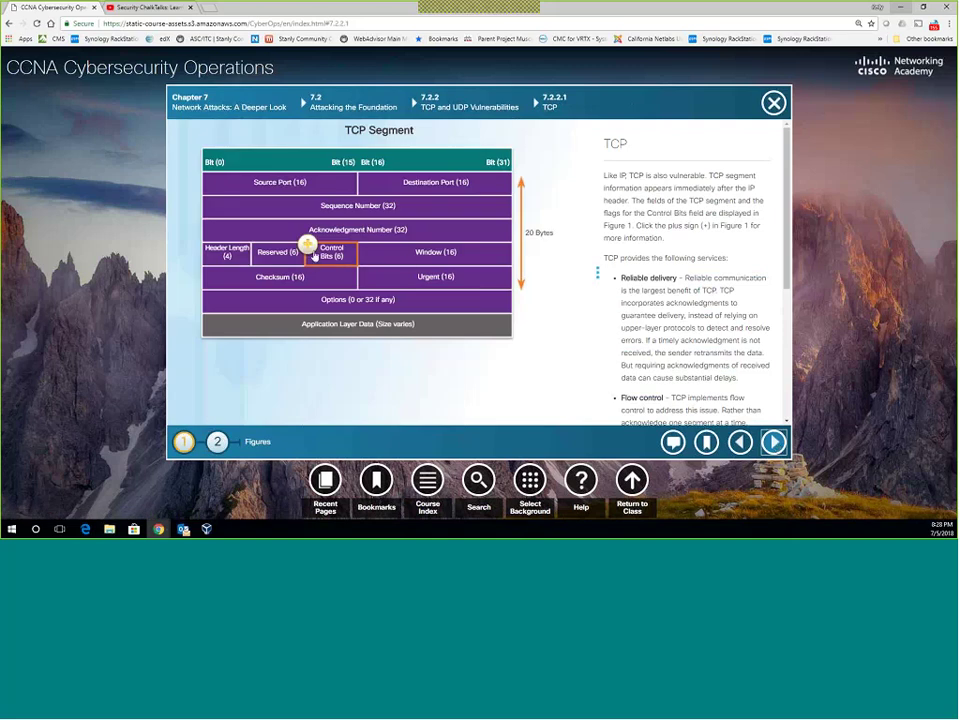
left_click(309, 249)
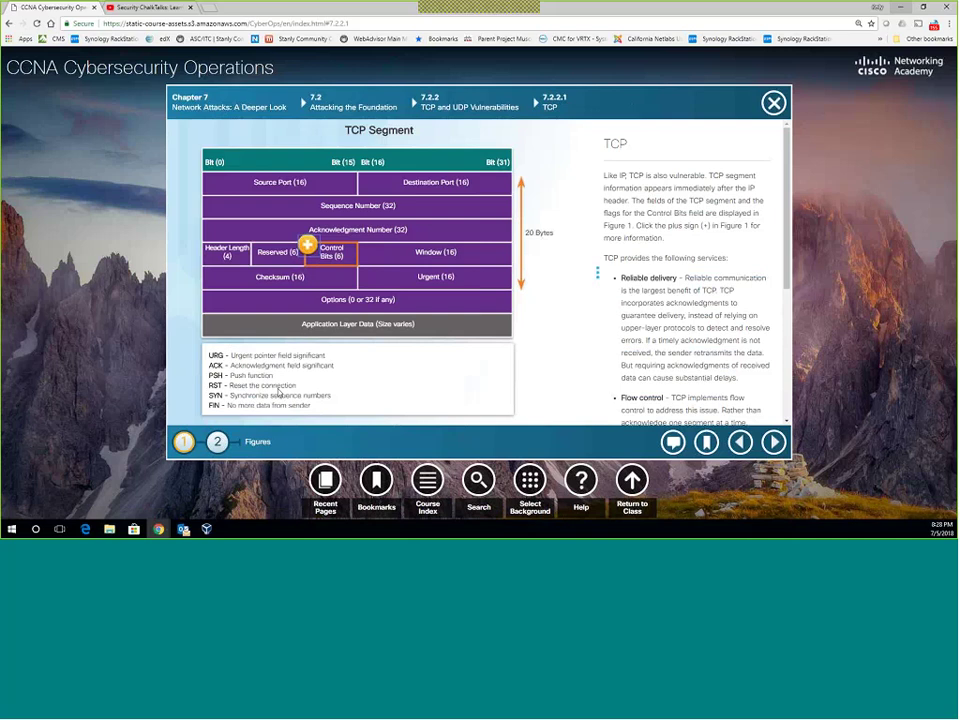
left_click(217, 441)
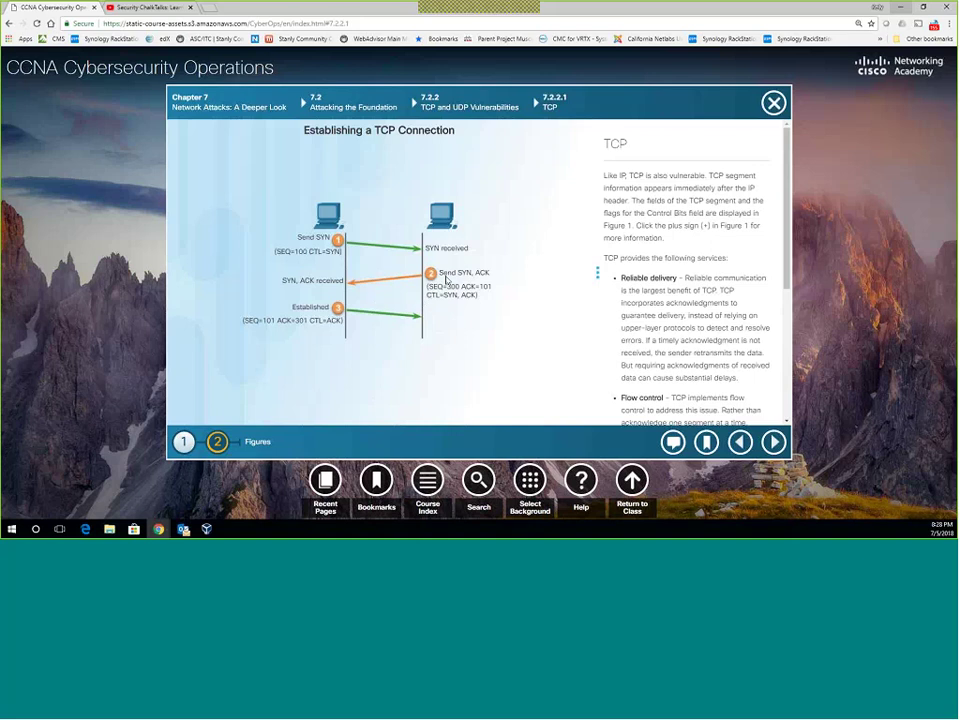
scroll(694, 305, "down", 5)
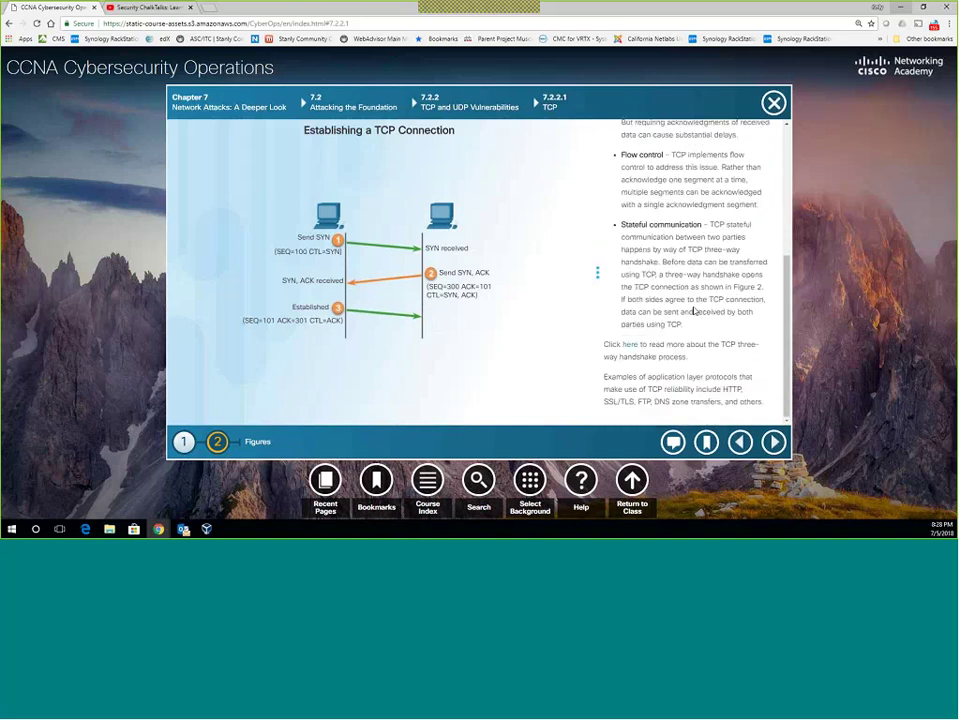
left_click(773, 441)
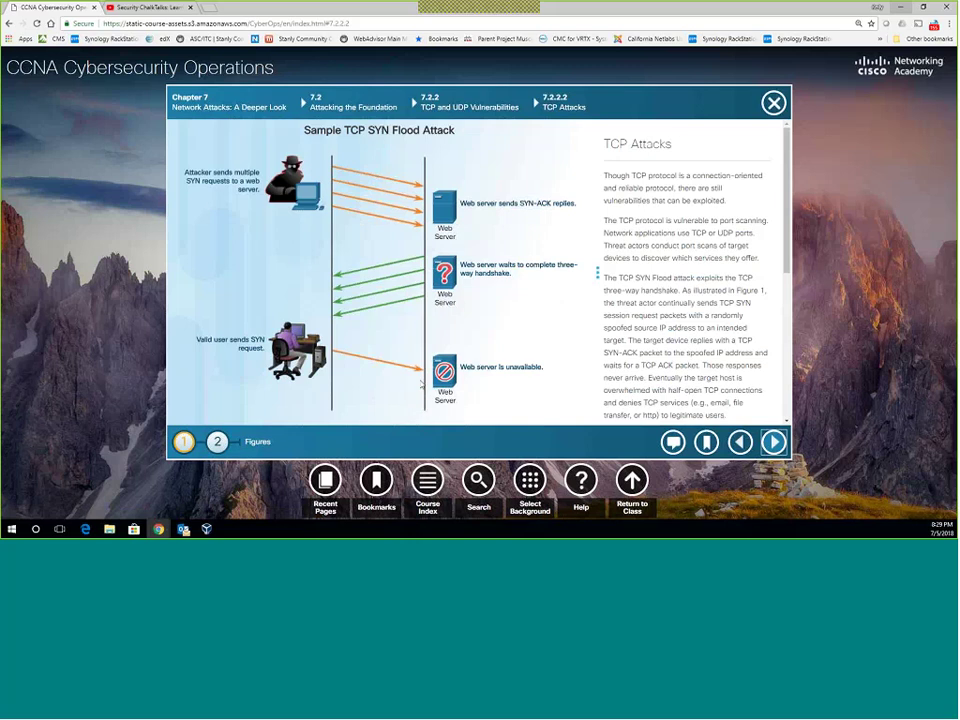
Switch between the SYN flood and Terminating a TCP Connection figures, then highlight 'receives an RST bit.'.
scroll(600, 322, "down", 1)
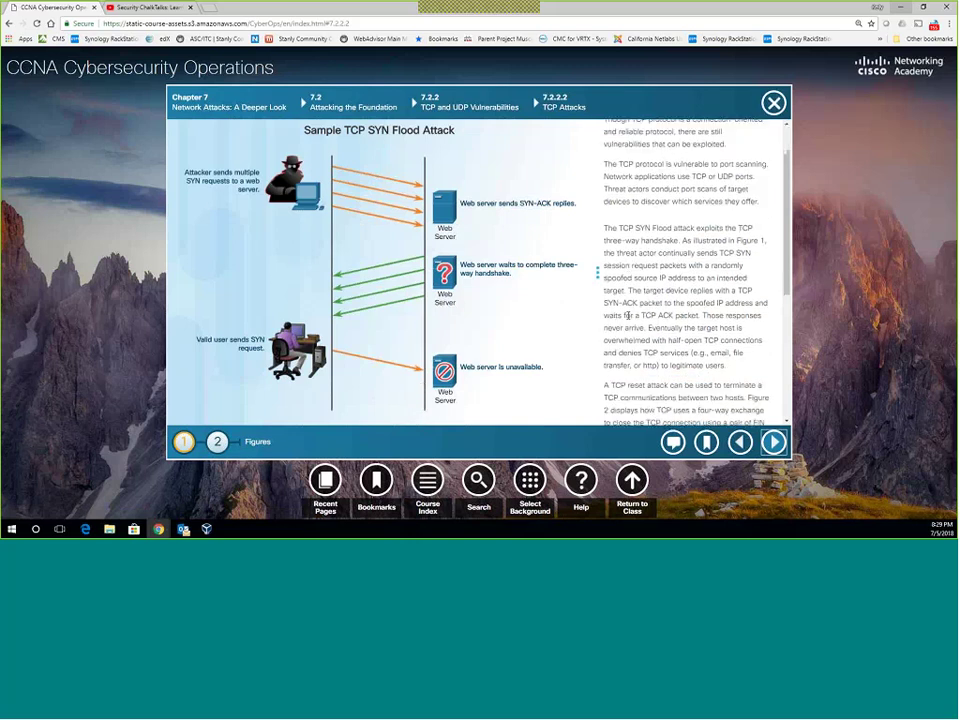
scroll(628, 323, "down", 4)
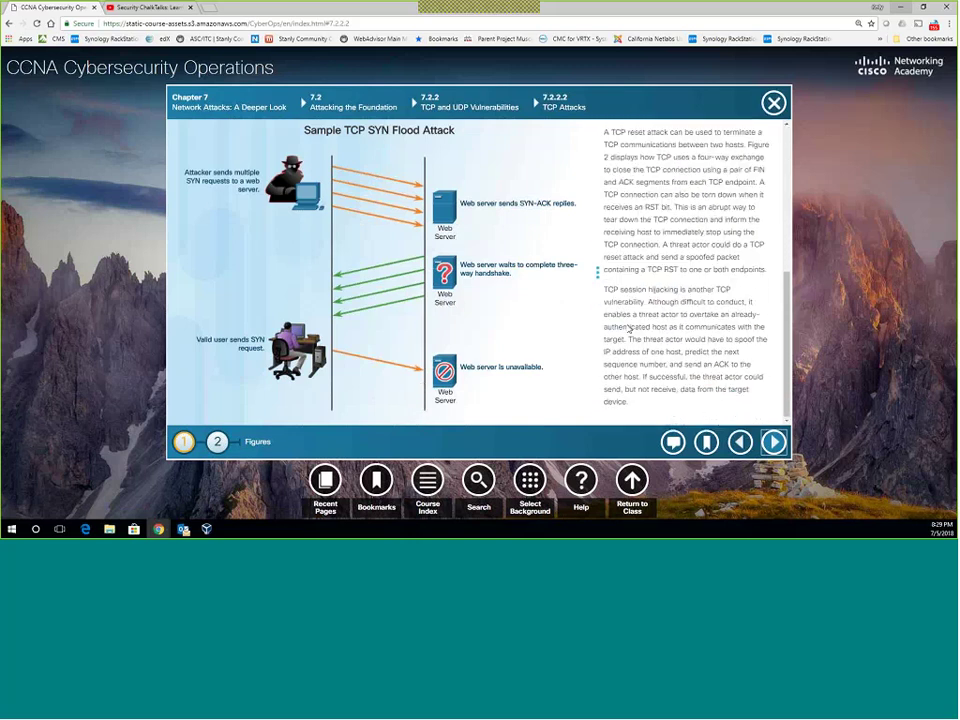
left_click(217, 441)
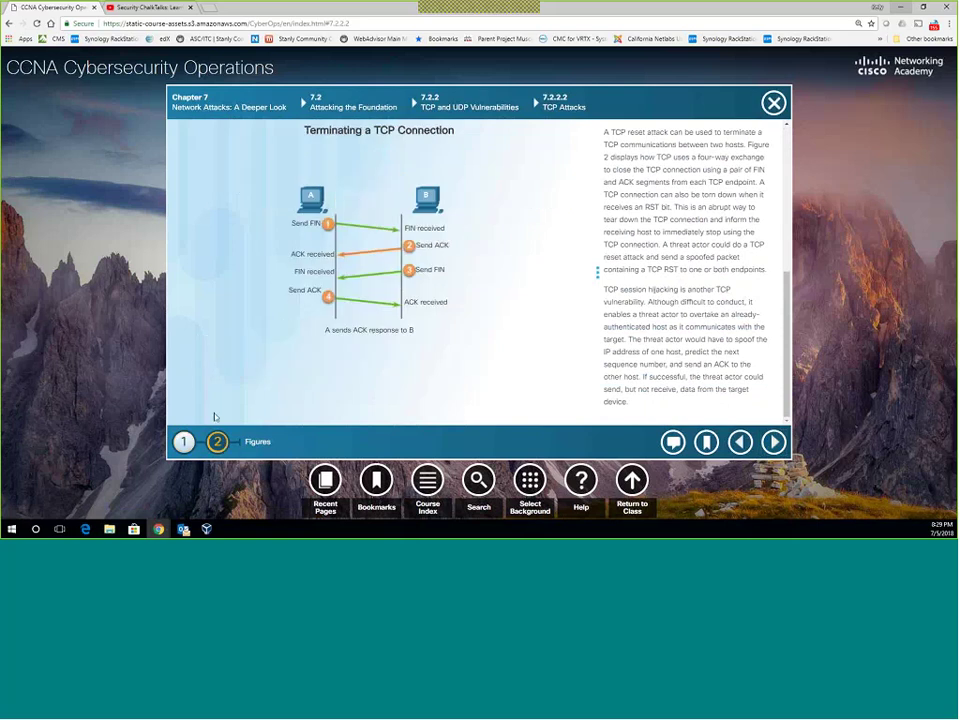
left_click(184, 441)
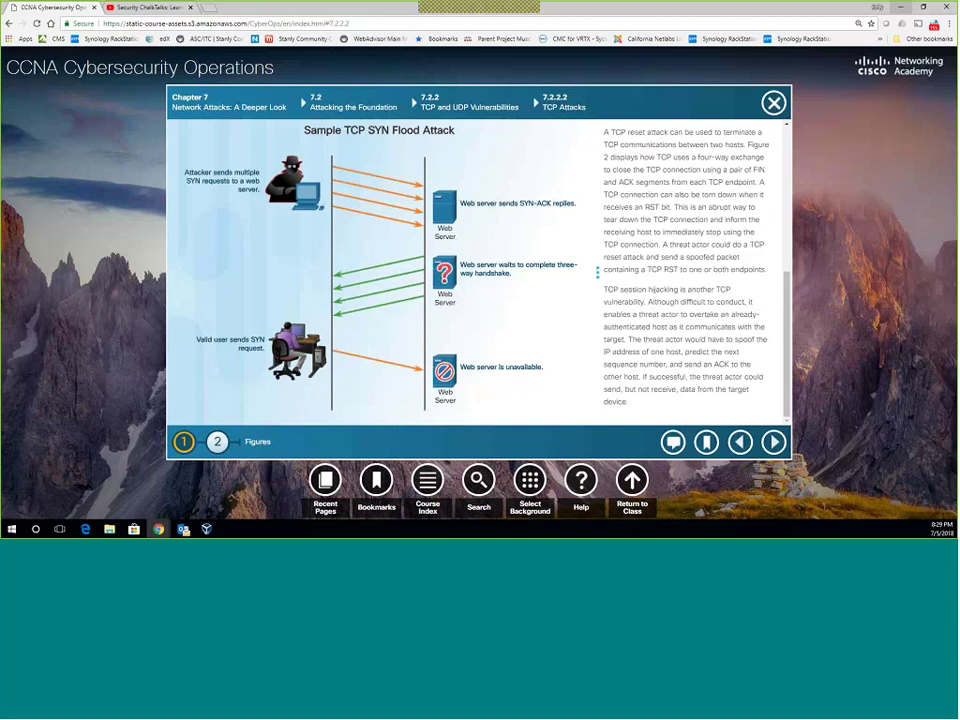
left_click(217, 441)
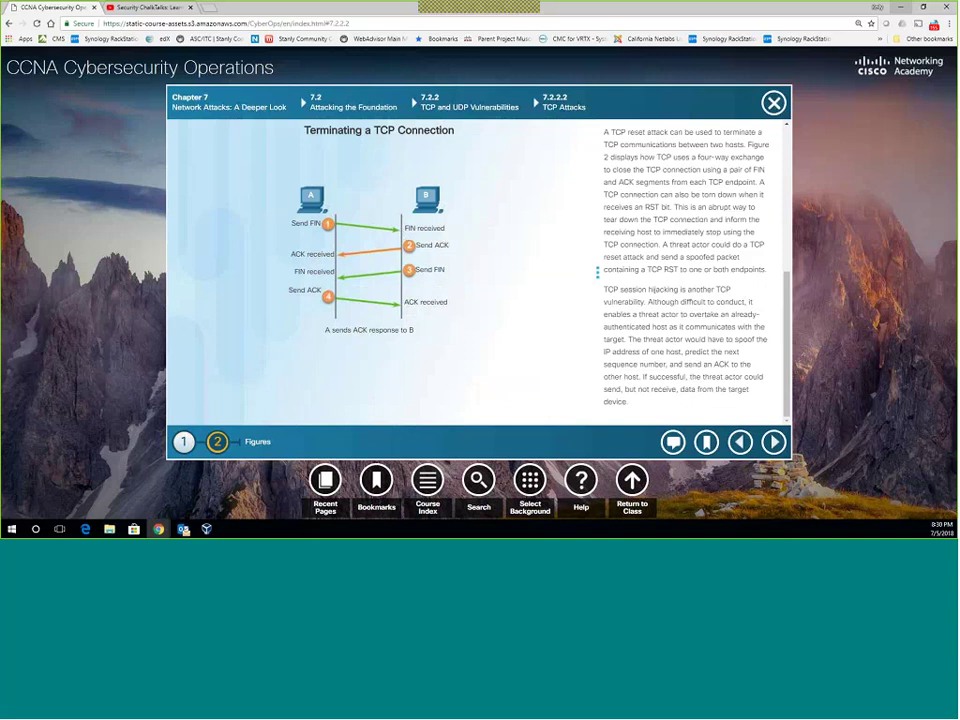
left_click_drag(604, 206, 679, 206)
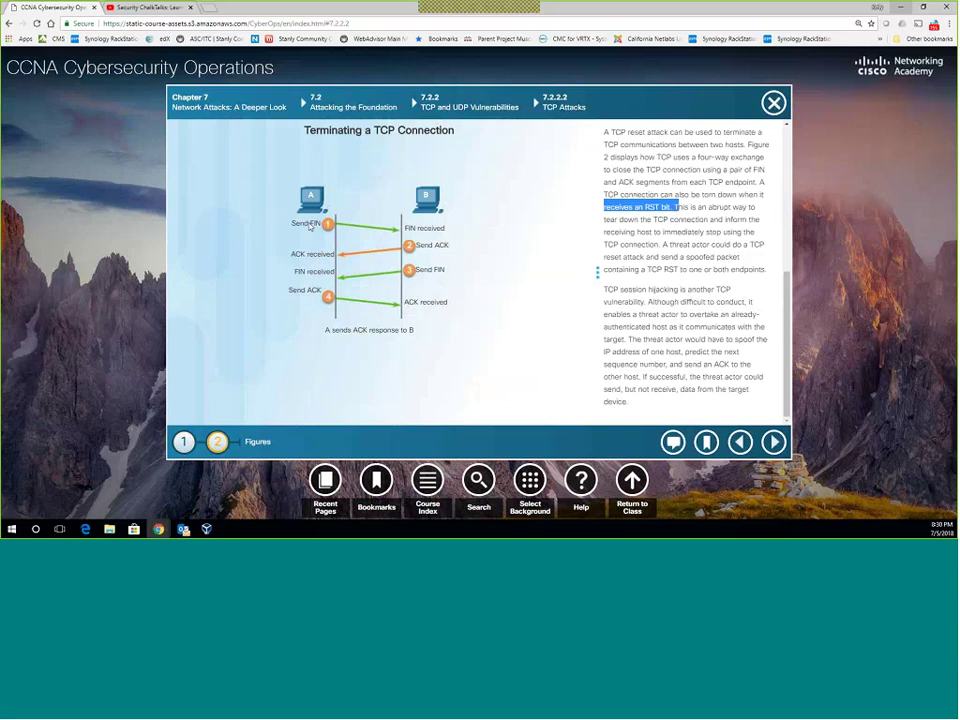
Return to 7.2.2.3 UDP and UDP Attacks after overshooting to ARP Vulnerabilities, and scroll to the UDP flood paragraph.
left_click(771, 442)
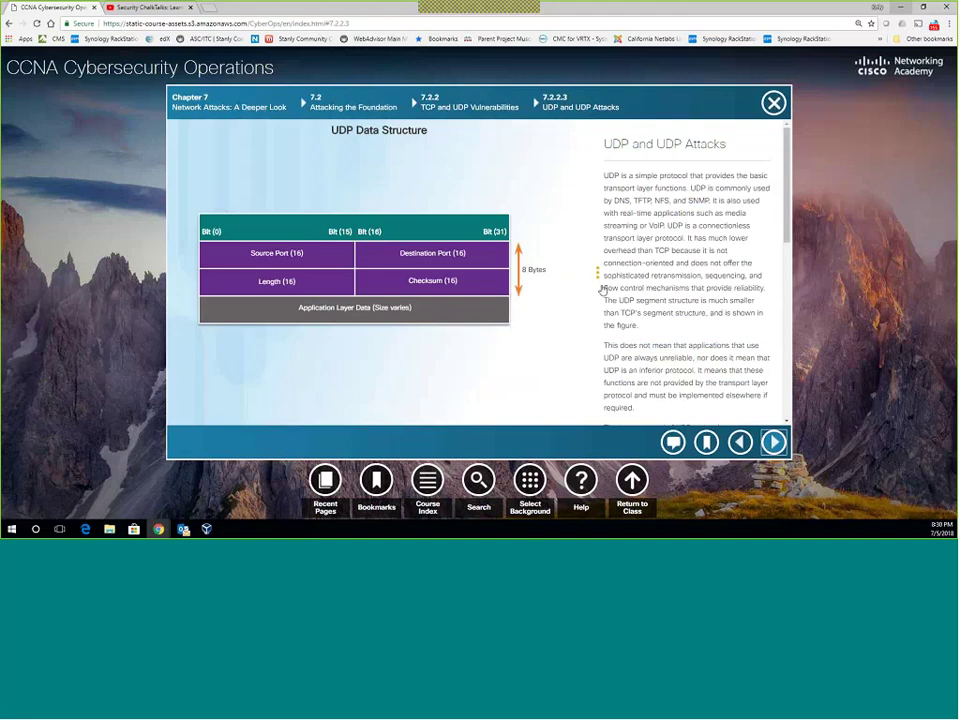
left_click(773, 442)
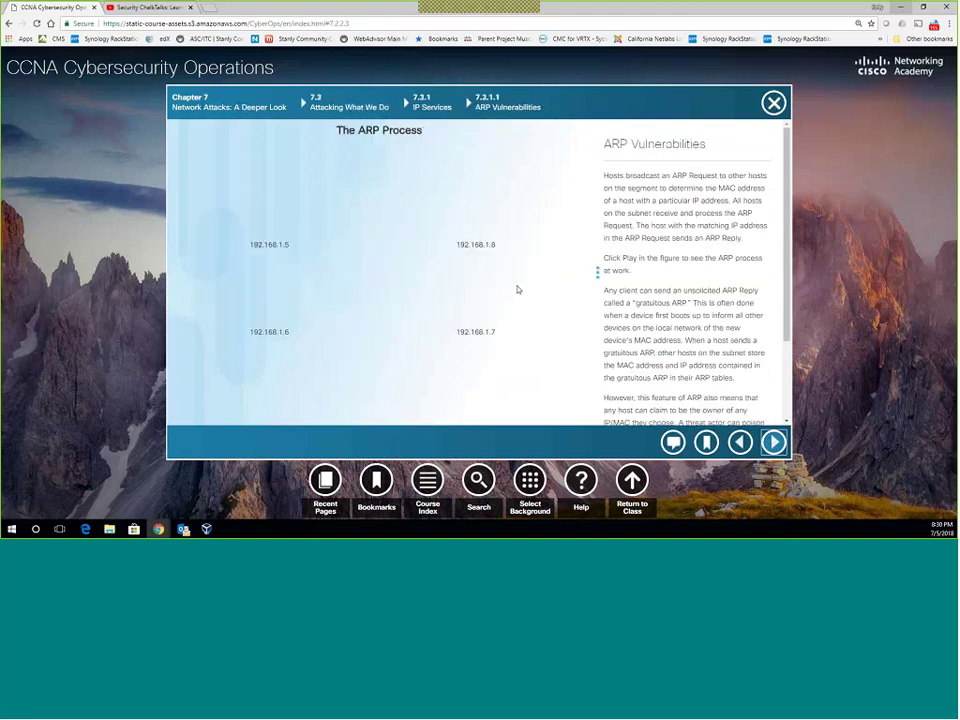
left_click(740, 442)
scroll(711, 291, "down", 5)
scroll(711, 291, "down", 5)
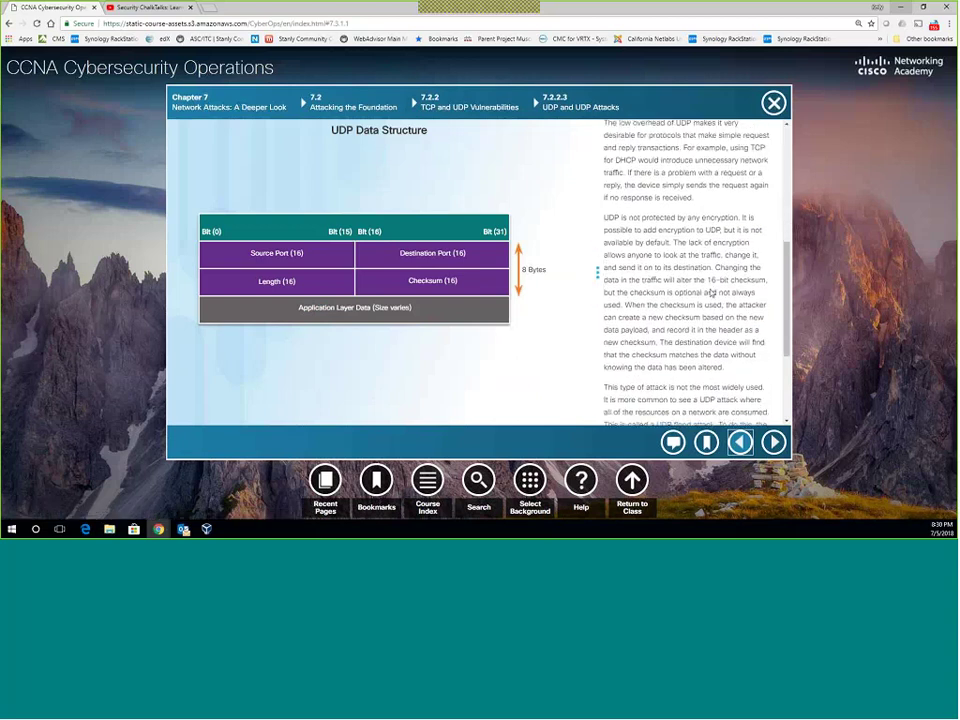
scroll(711, 291, "down", 3)
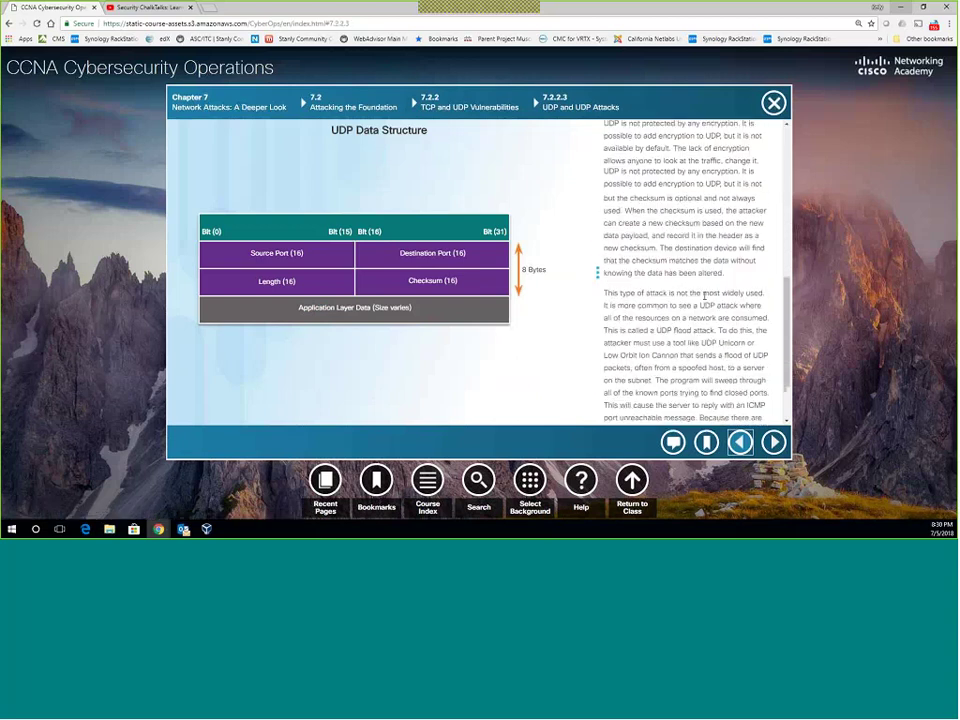
scroll(704, 297, "down", 1)
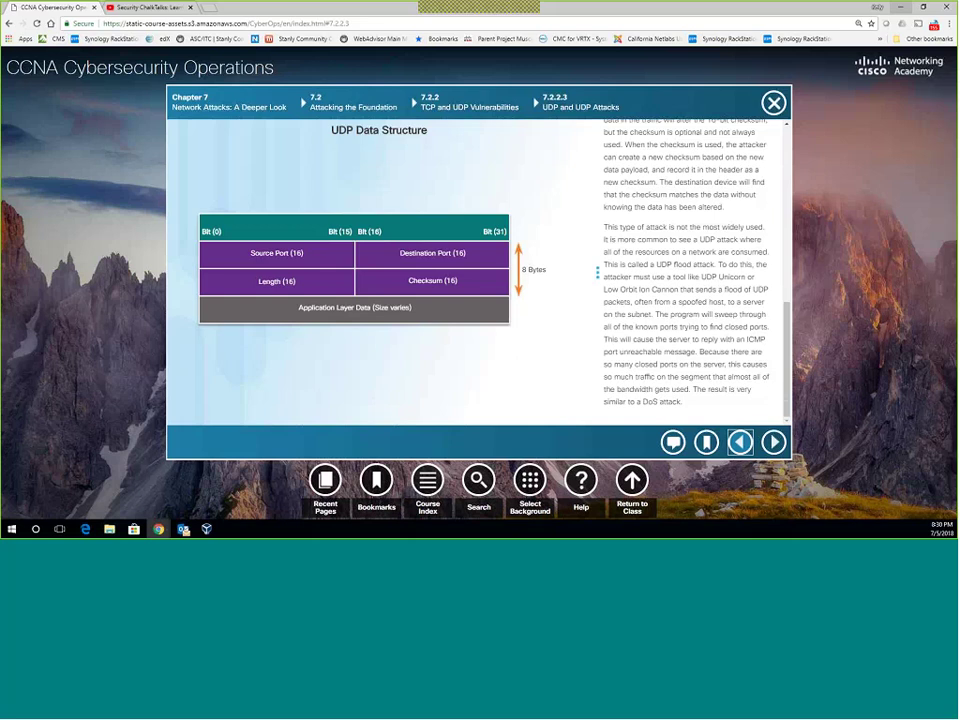
Play the ARP process animation on 7.3.1.1 ARP Vulnerabilities, then continue to 7.3.1.2 ARP Cache Poisoning.
left_click(773, 442)
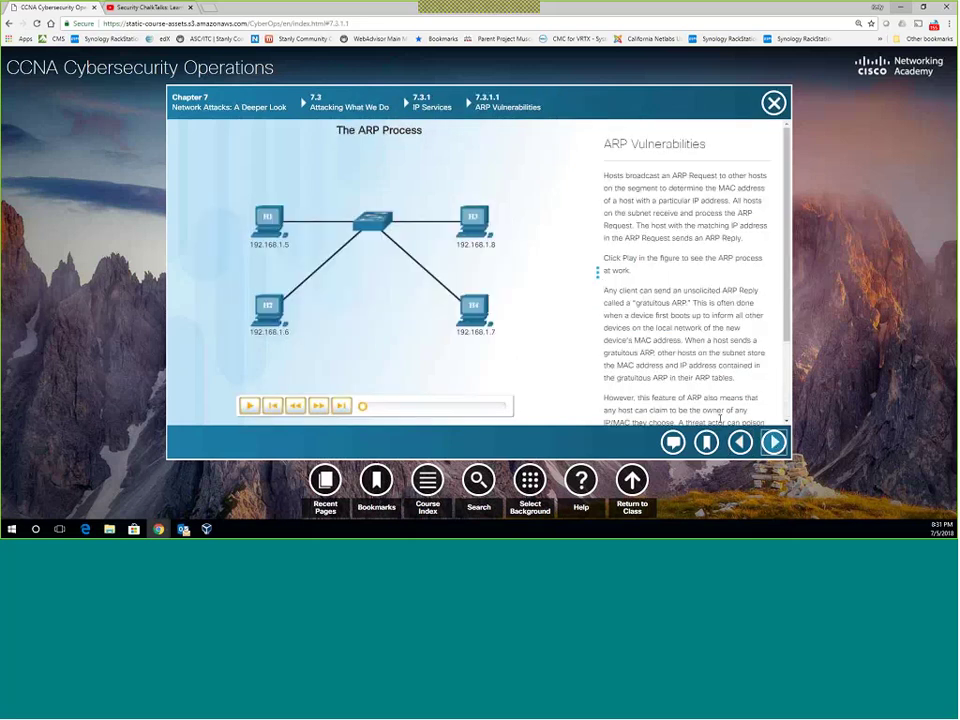
scroll(640, 350, "down", 3)
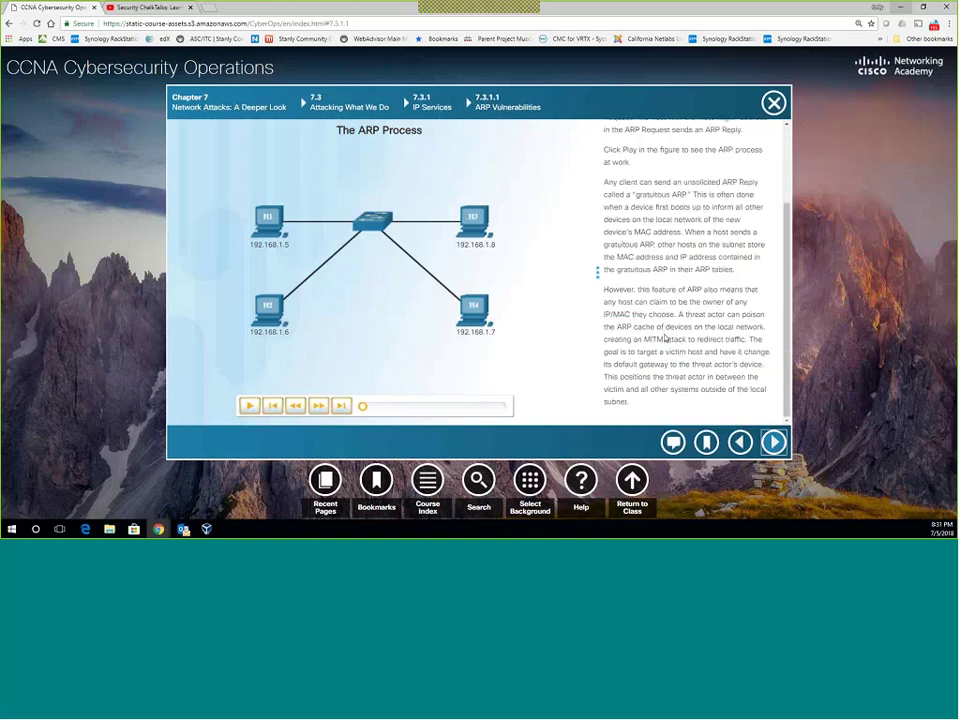
left_click(249, 405)
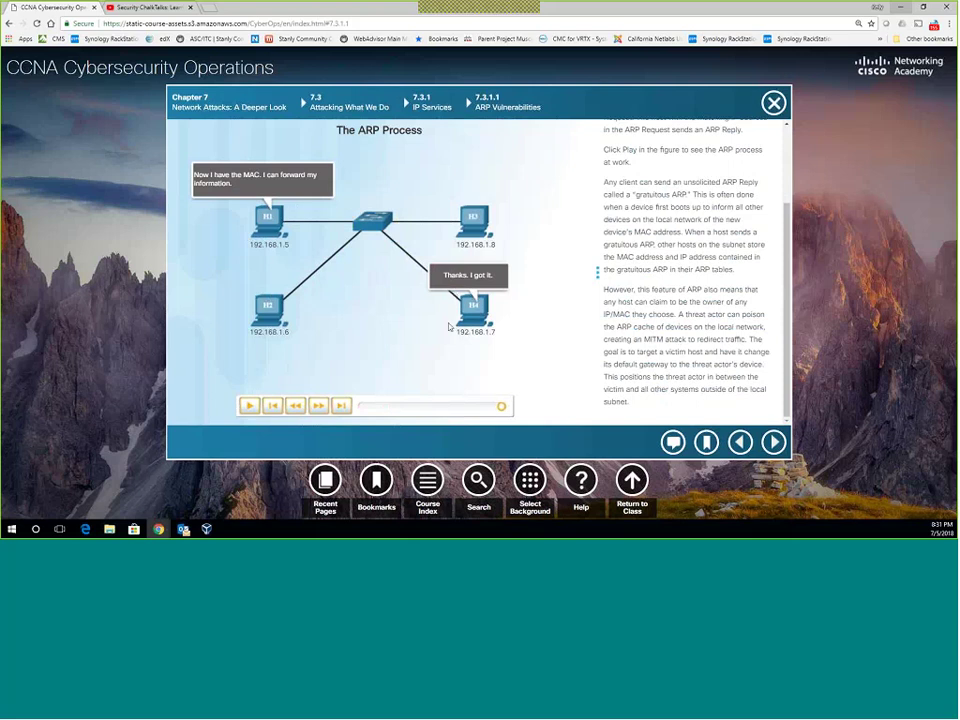
left_click(773, 441)
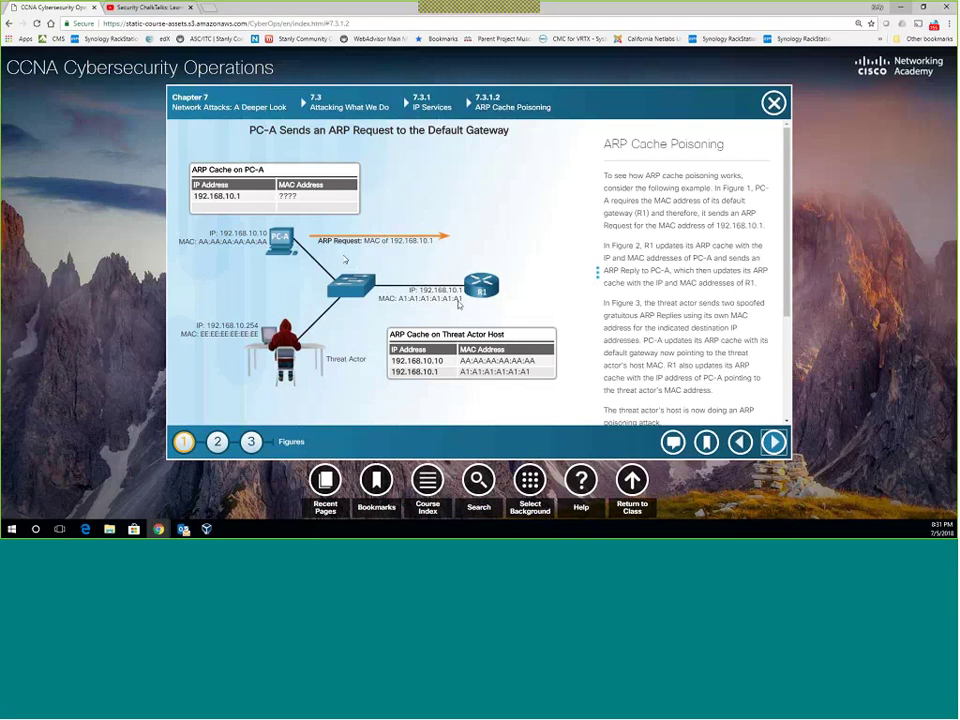
Step past the R1 Sends ARP Reply figure to figure 3, Threat Actor Sends Spoofed Gratuitous Replies.
key("Right")
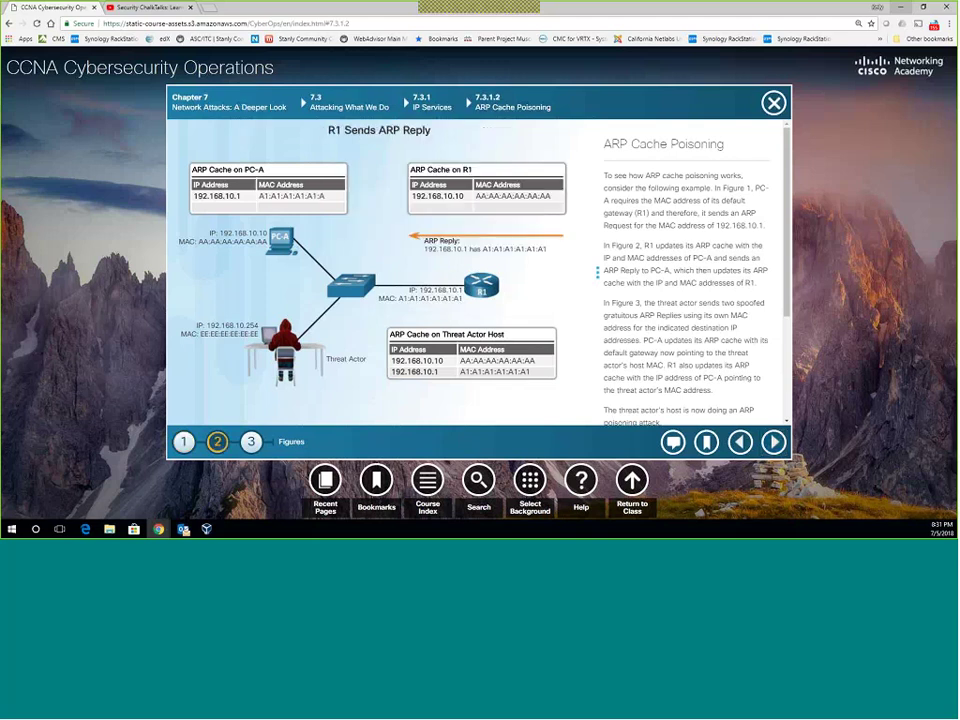
left_click(253, 442)
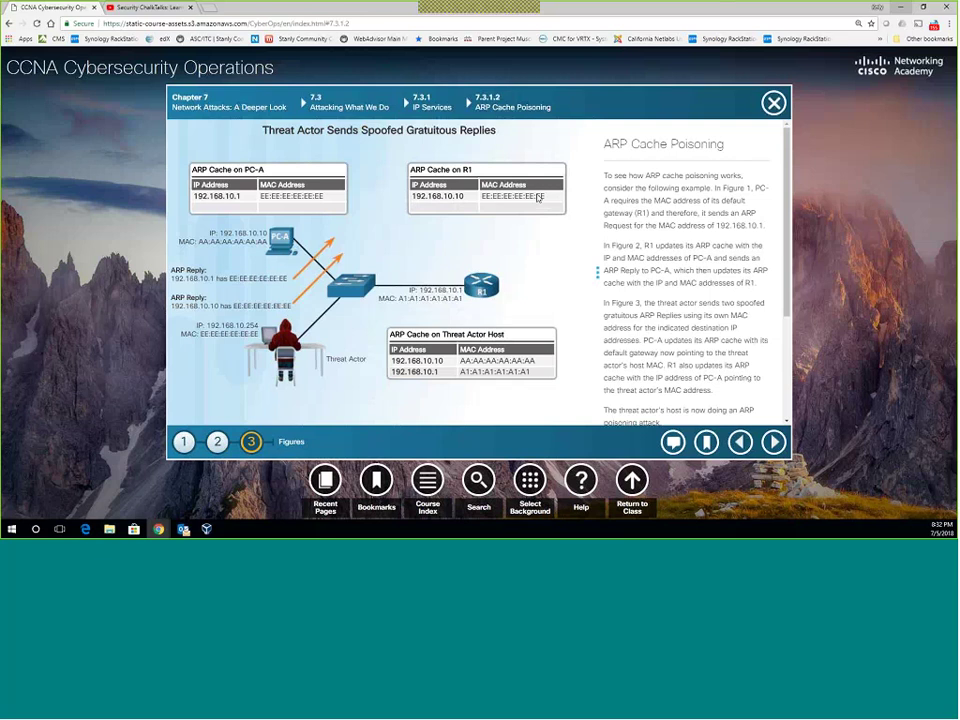
scroll(638, 249, "down", 3)
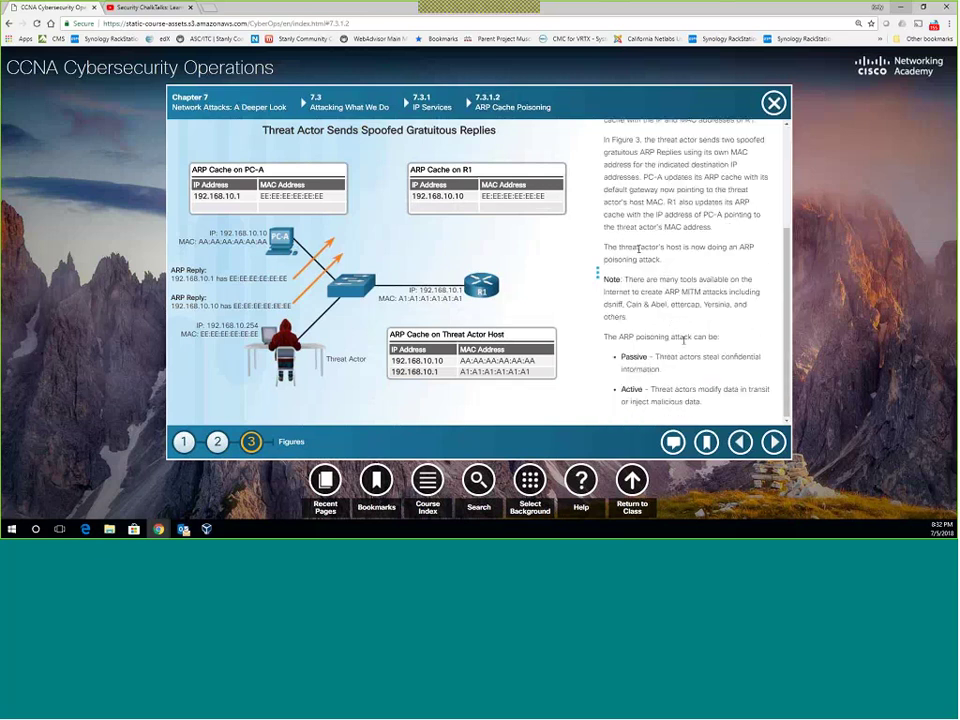
Advance to 7.3.1.3 DNS Attacks and scroll through its open resolver attack descriptions.
left_click(775, 441)
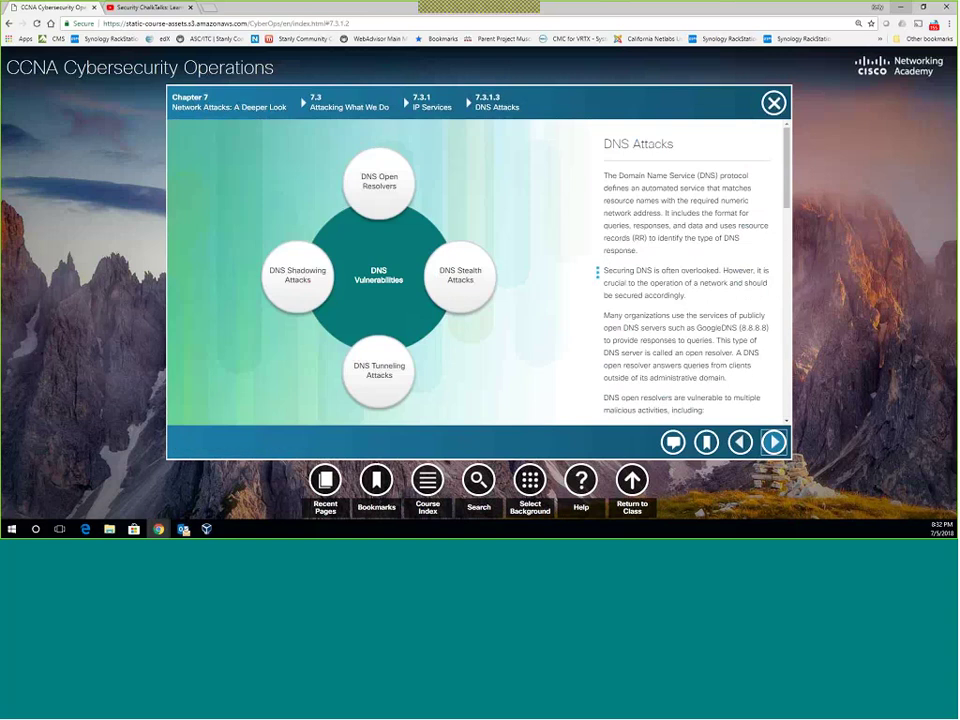
scroll(706, 351, "down", 5)
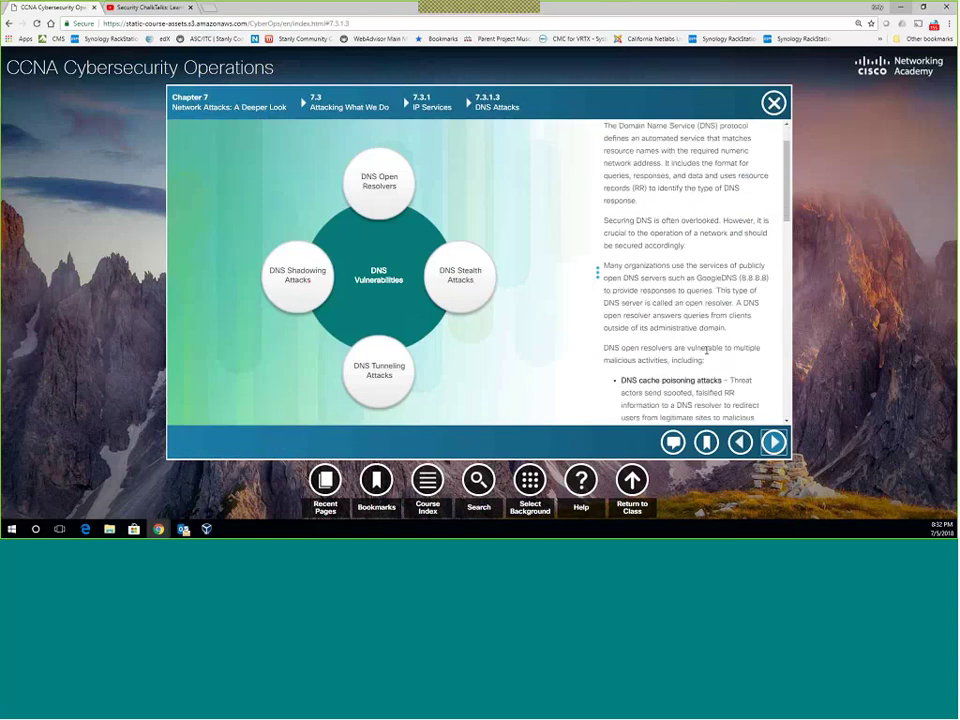
scroll(706, 351, "down", 4)
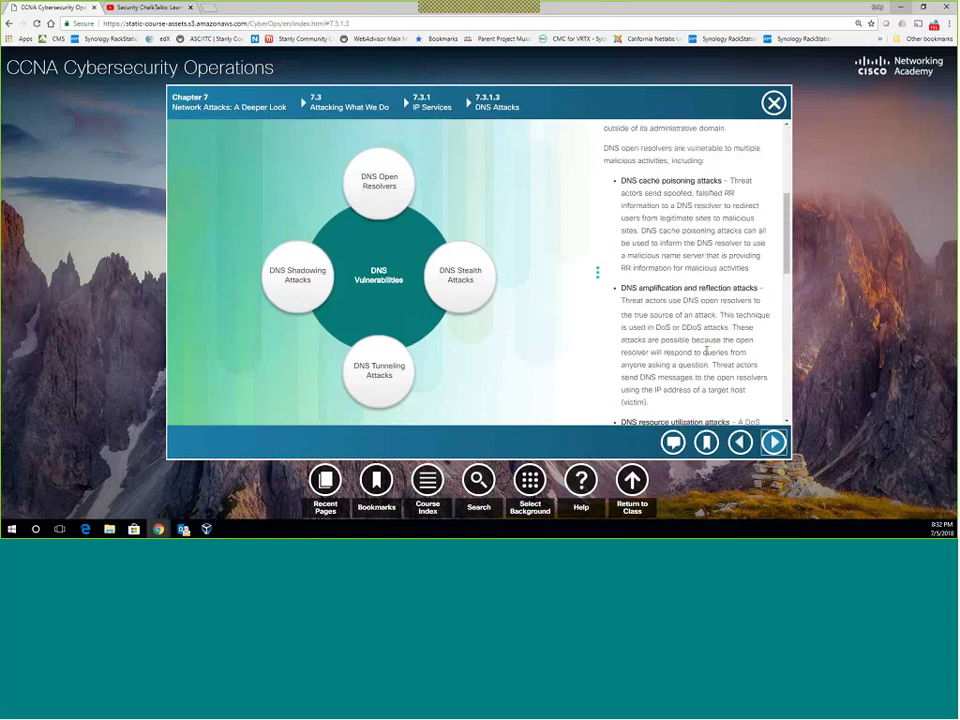
scroll(706, 351, "up", 3)
scroll(706, 351, "up", 1)
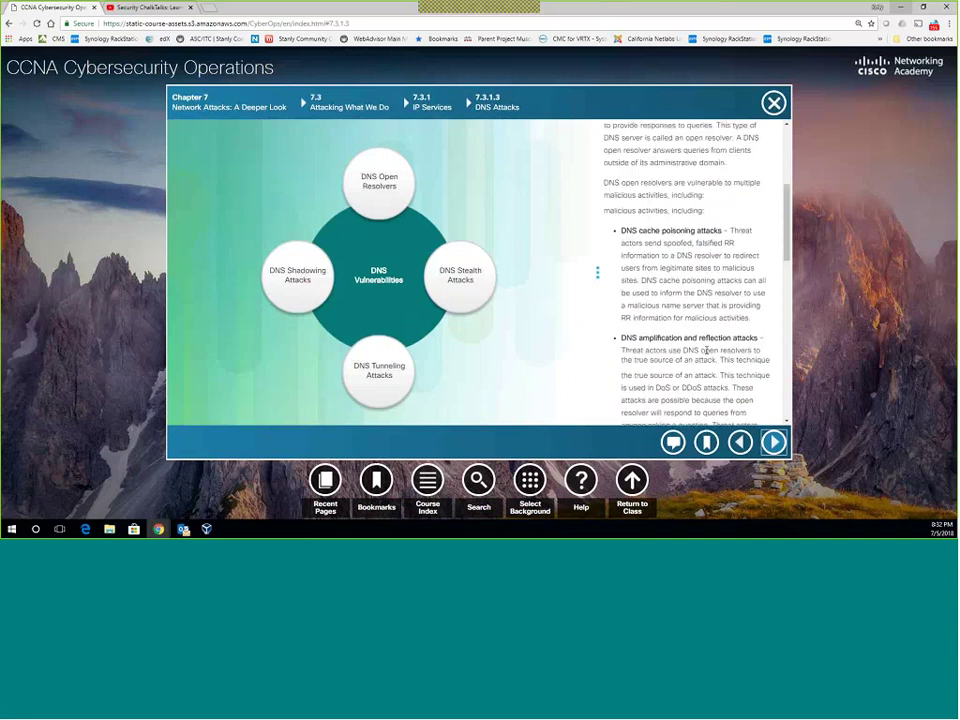
scroll(706, 351, "up", 5)
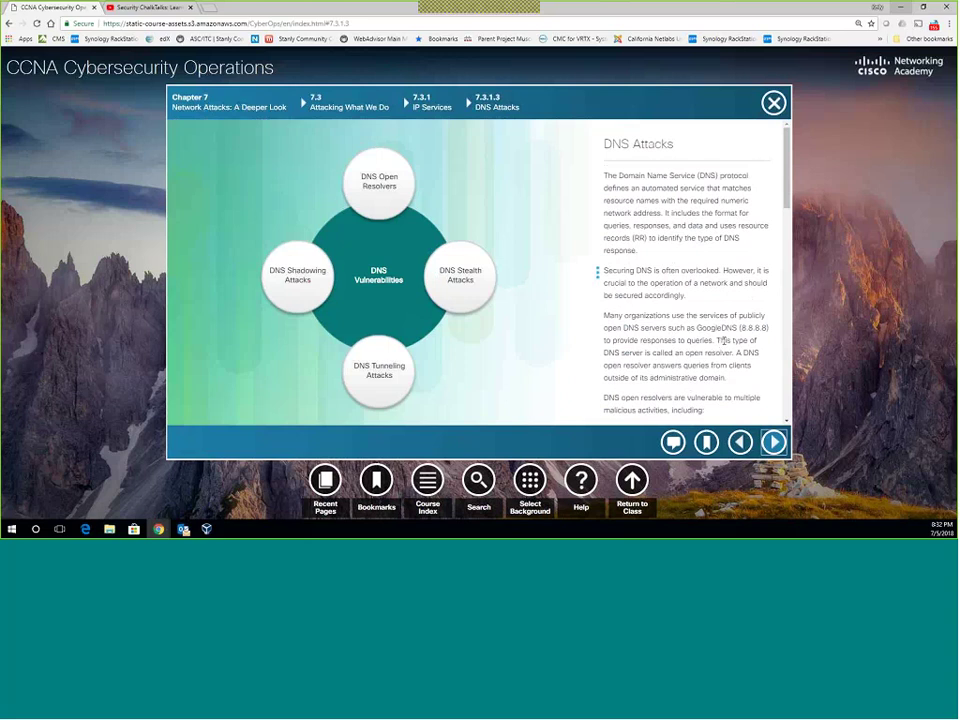
scroll(731, 340, "down", 3)
scroll(731, 340, "down", 3)
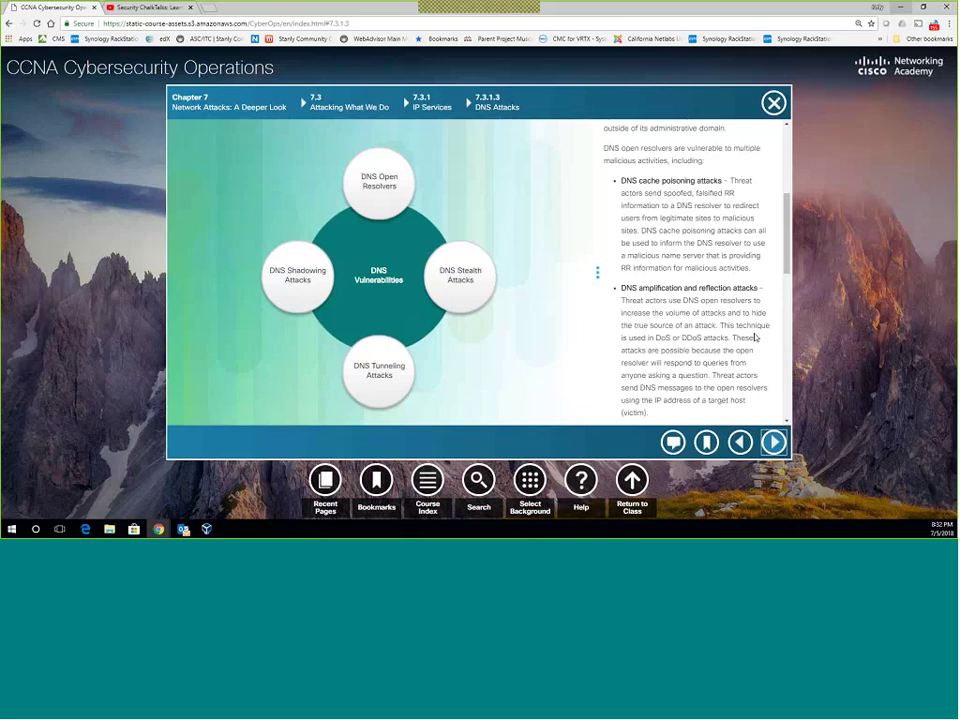
left_click(206, 14)
type("ww")
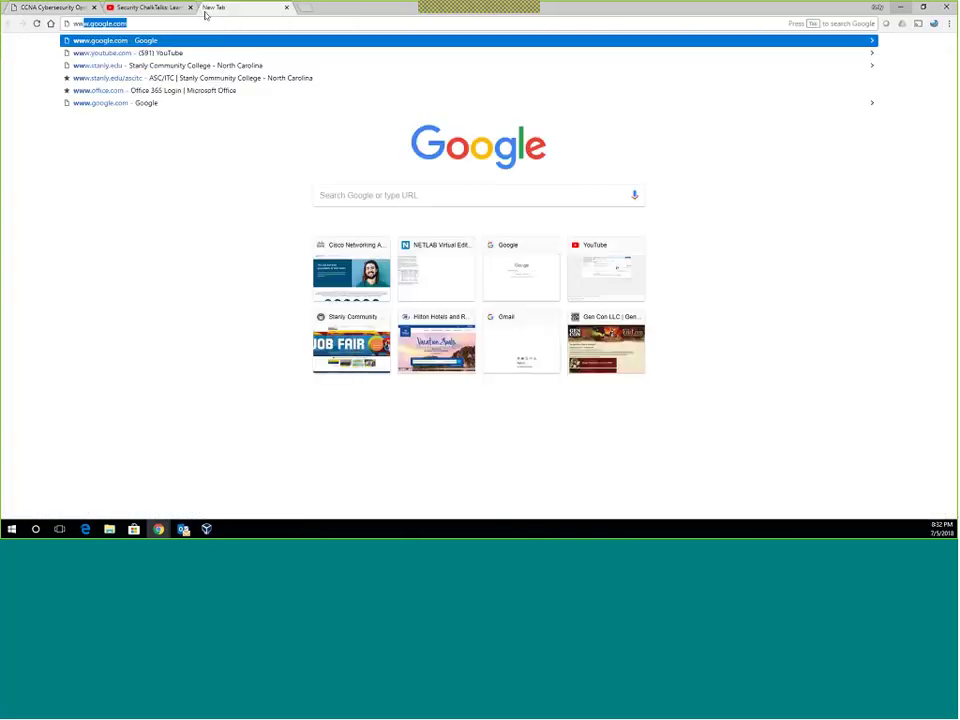
type("w.")
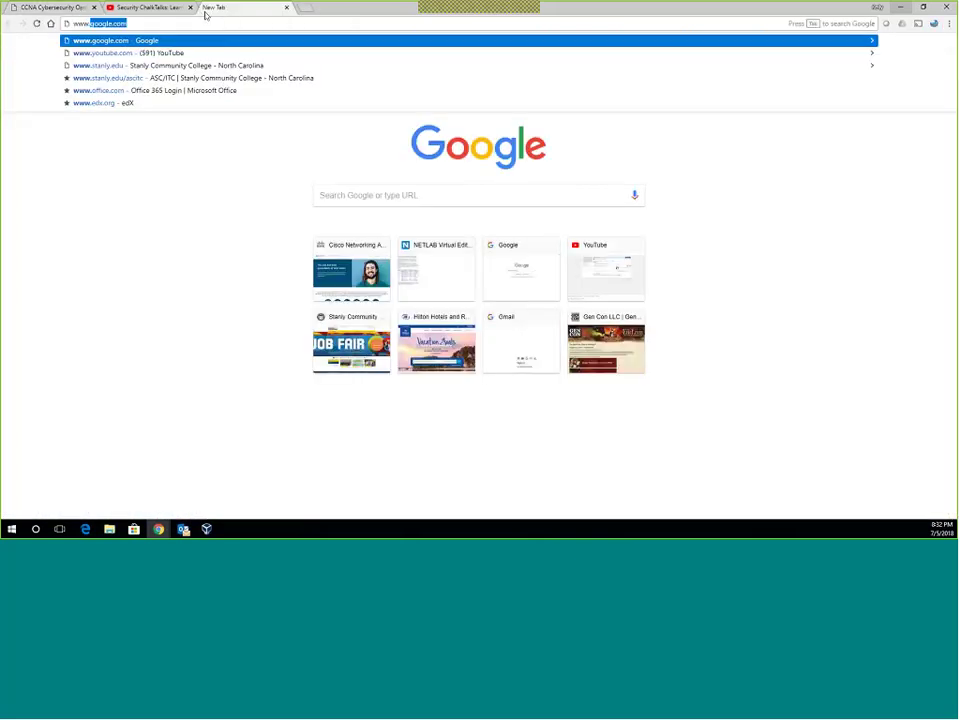
type("ve")
key("Return")
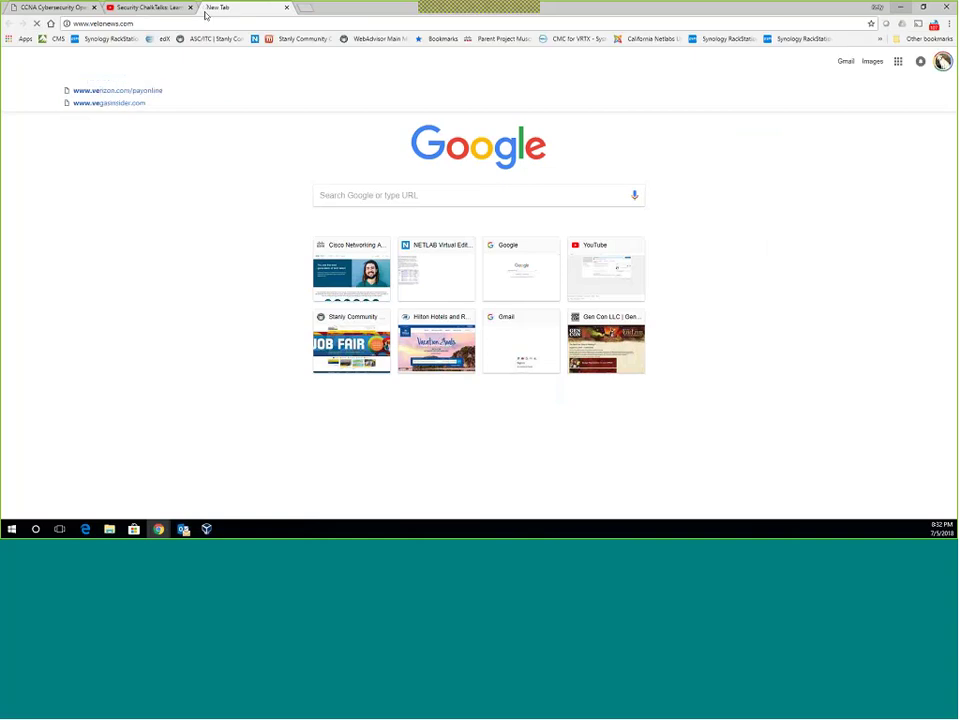
Check and dismiss the VeloNews connection security info, then scroll the home page.
left_click(66, 23)
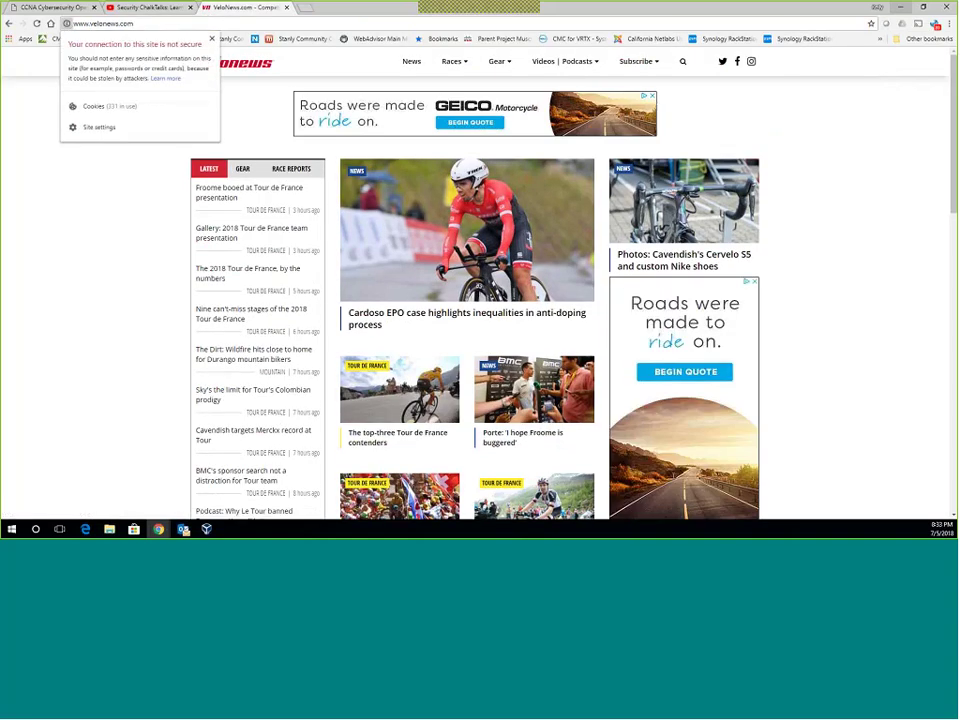
left_click(211, 40)
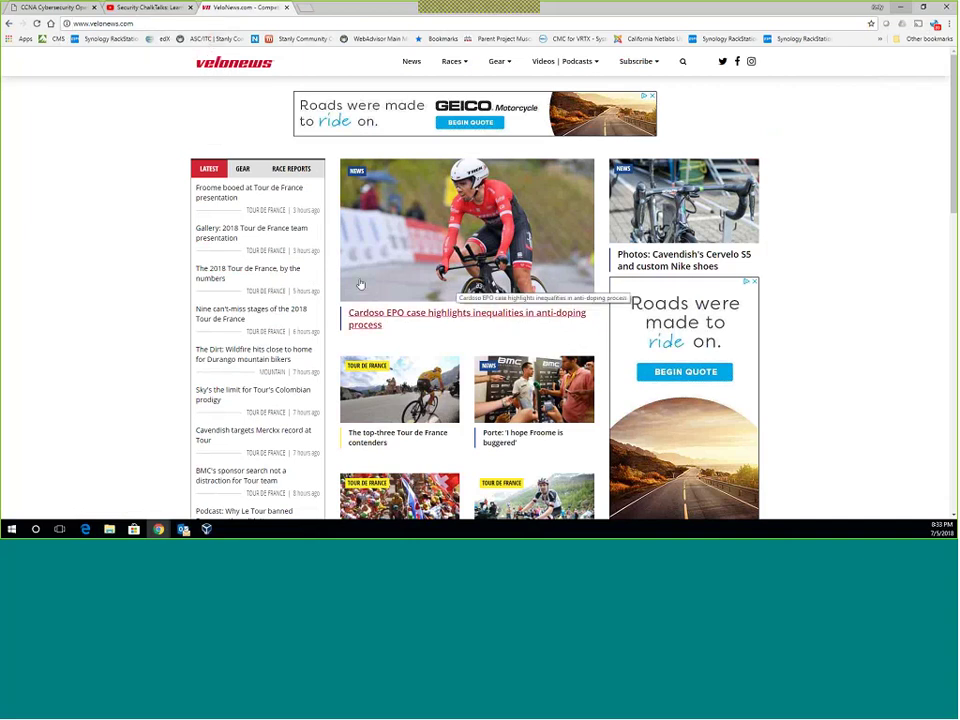
scroll(361, 285, "down", 5)
scroll(362, 285, "up", 5)
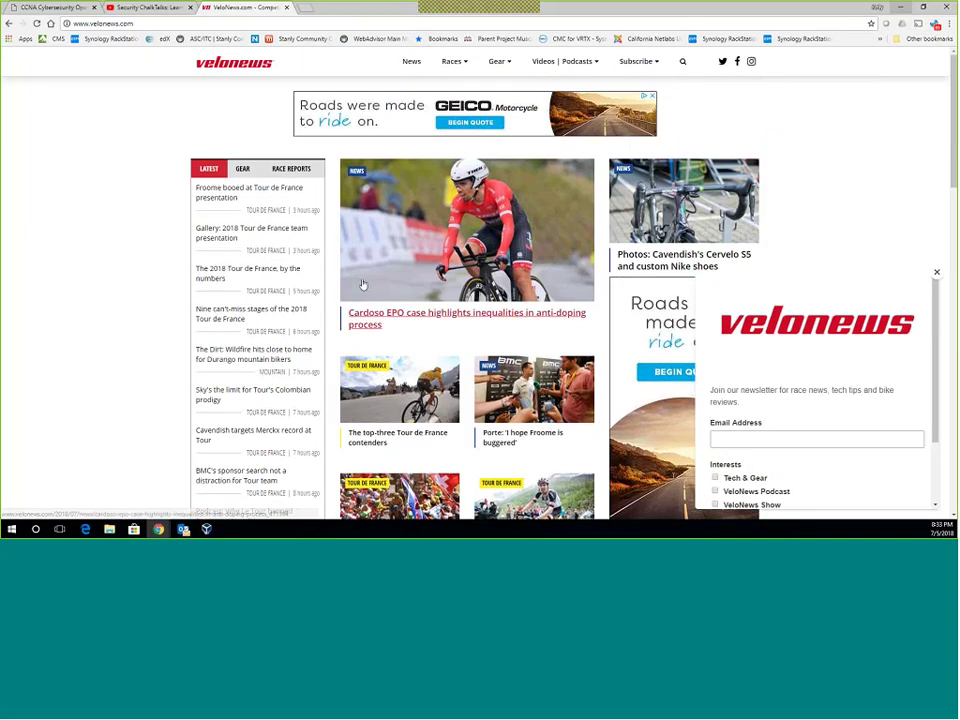
scroll(362, 282, "down", 2)
scroll(362, 282, "up", 2)
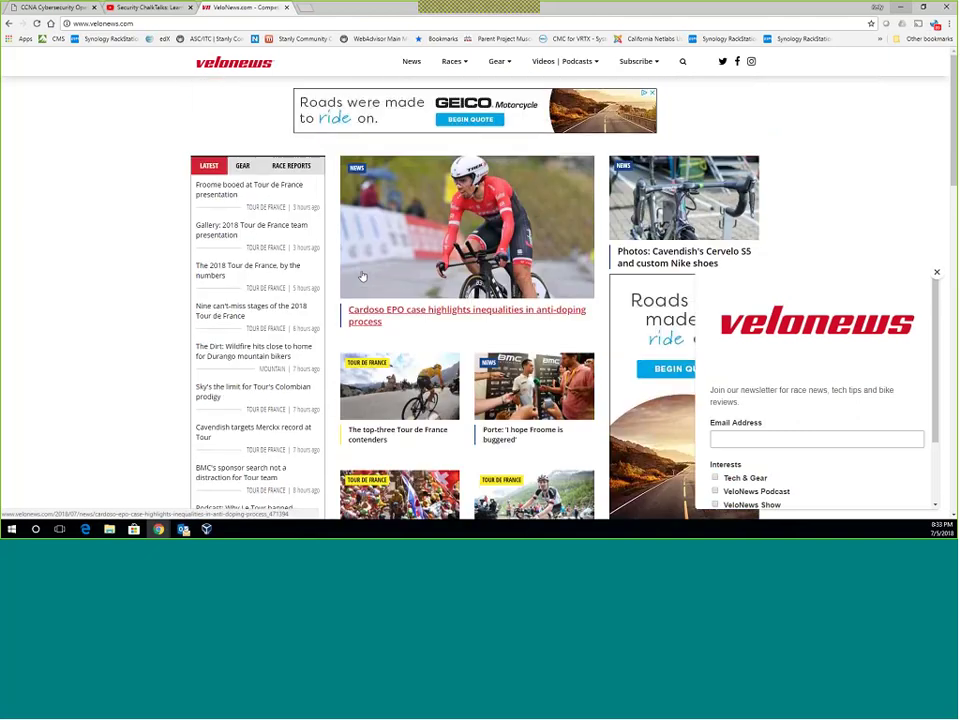
scroll(362, 282, "down", 1)
left_click(167, 21)
type("www.gamesworkshop")
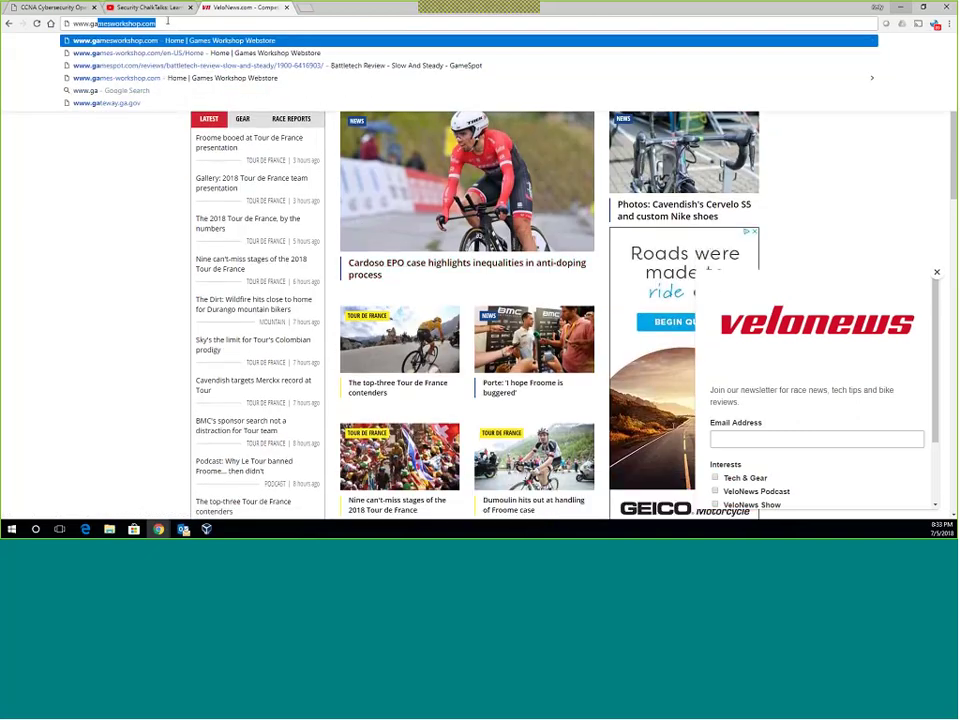
key("Return")
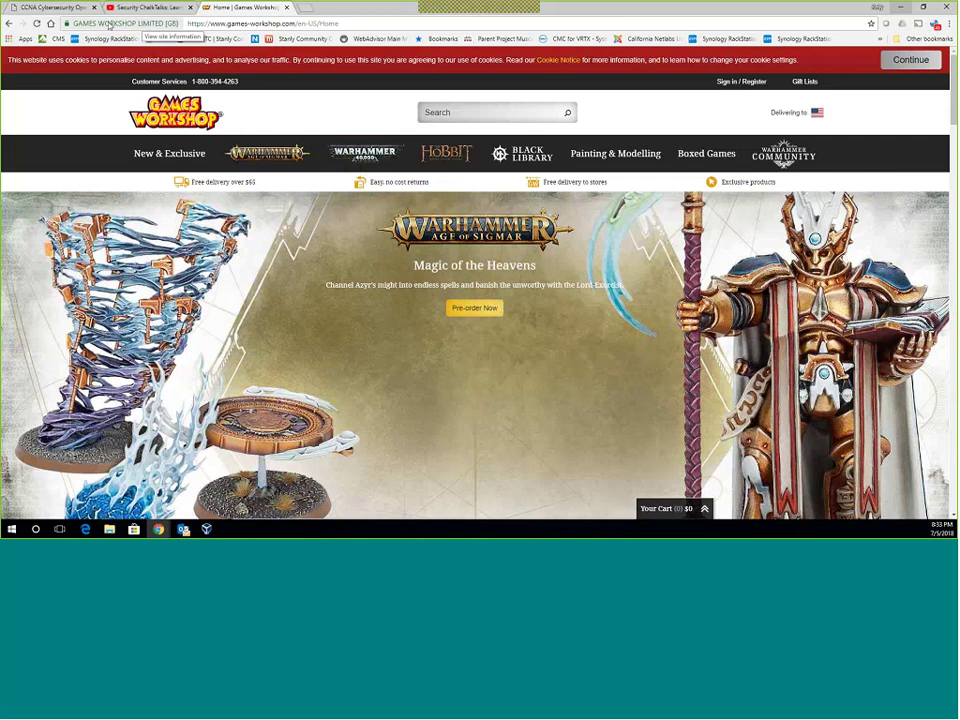
left_click(62, 23)
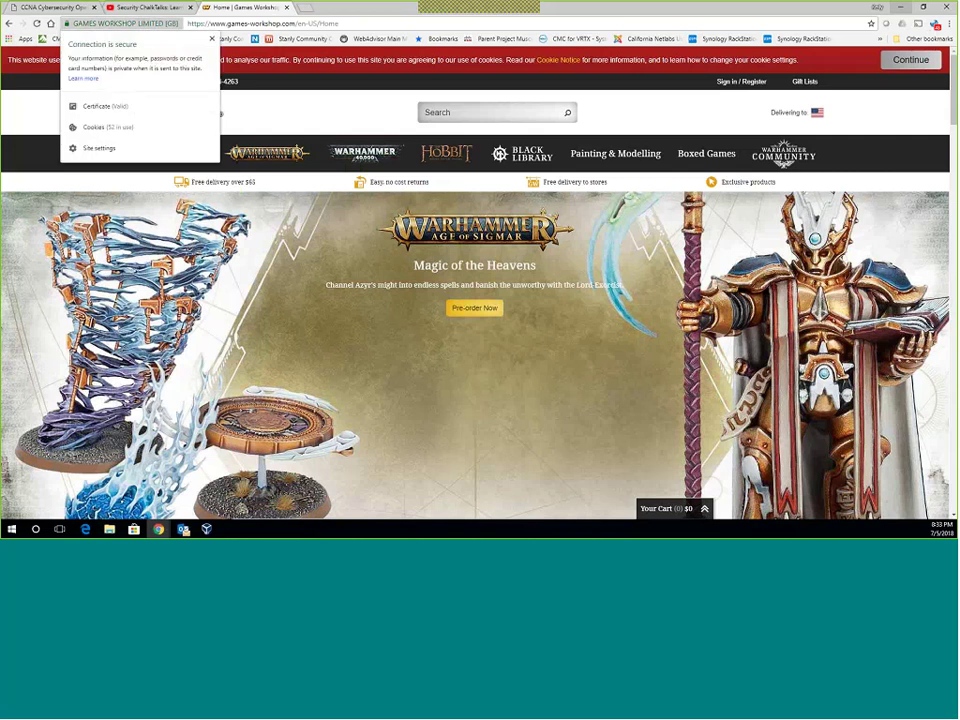
Inspect the Subject field on the games-workshop.com certificate's Details tab, then close it with OK.
left_click(96, 106)
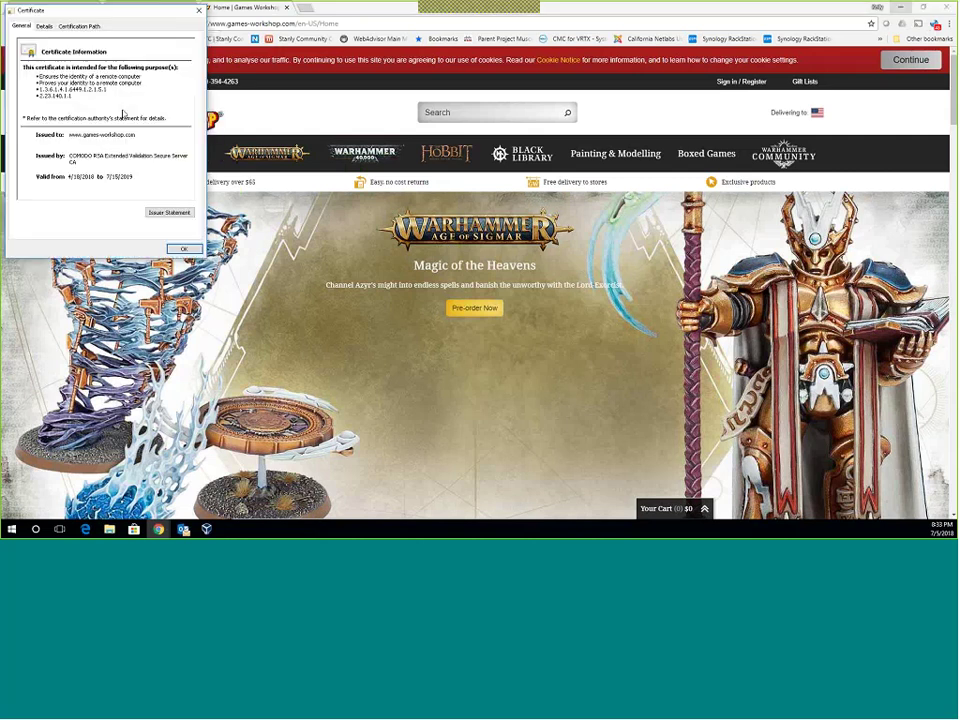
left_click(44, 26)
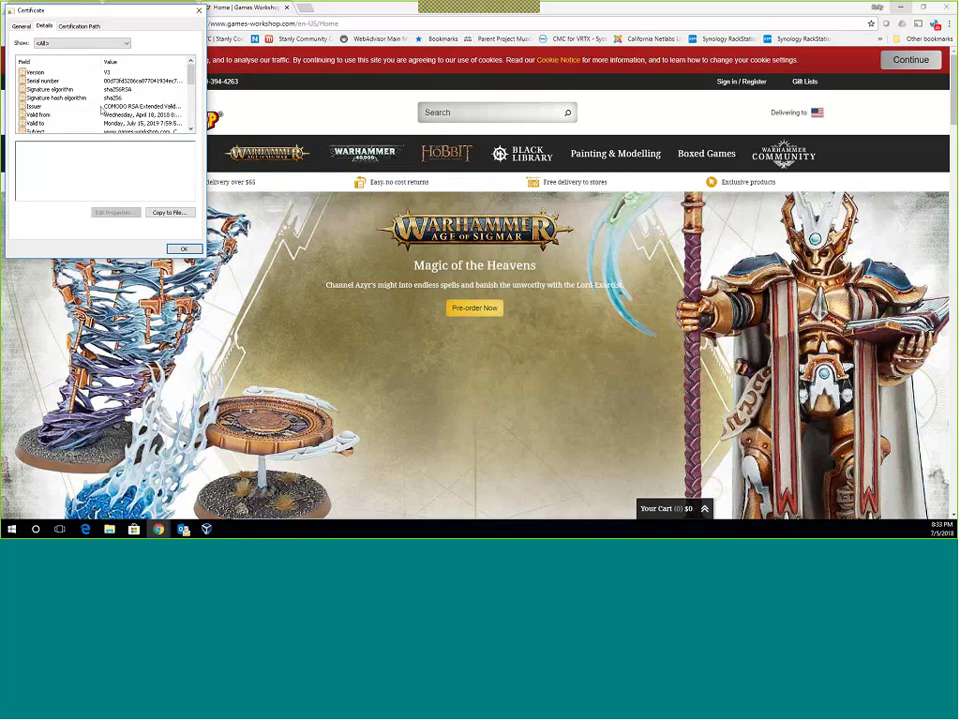
scroll(103, 92, "down", 1)
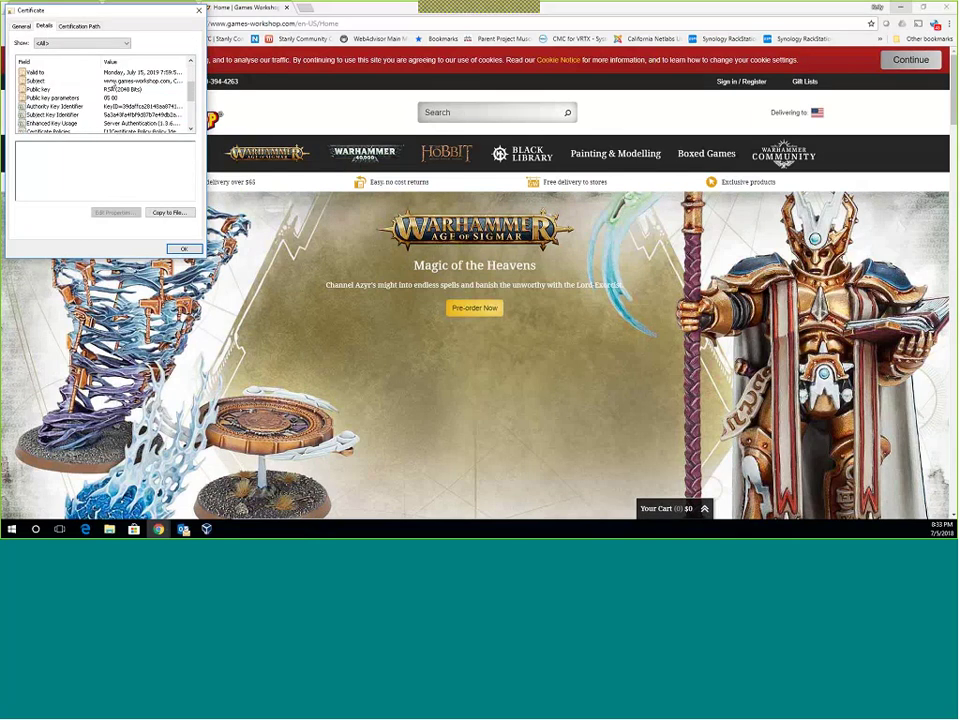
left_click(138, 80)
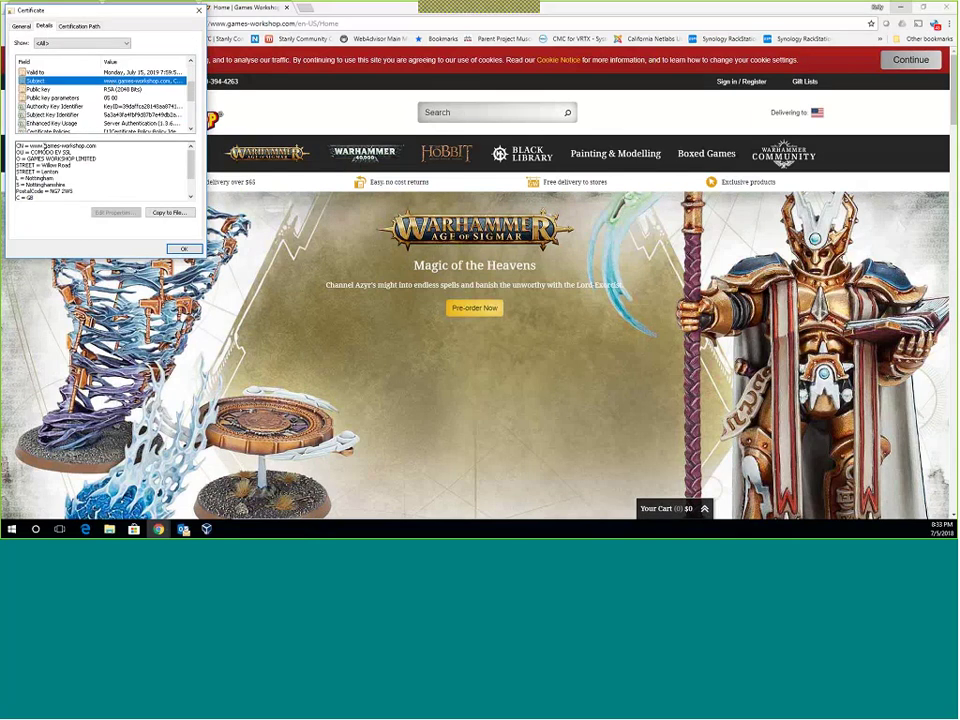
scroll(63, 162, "down", 1)
scroll(63, 162, "down", 1)
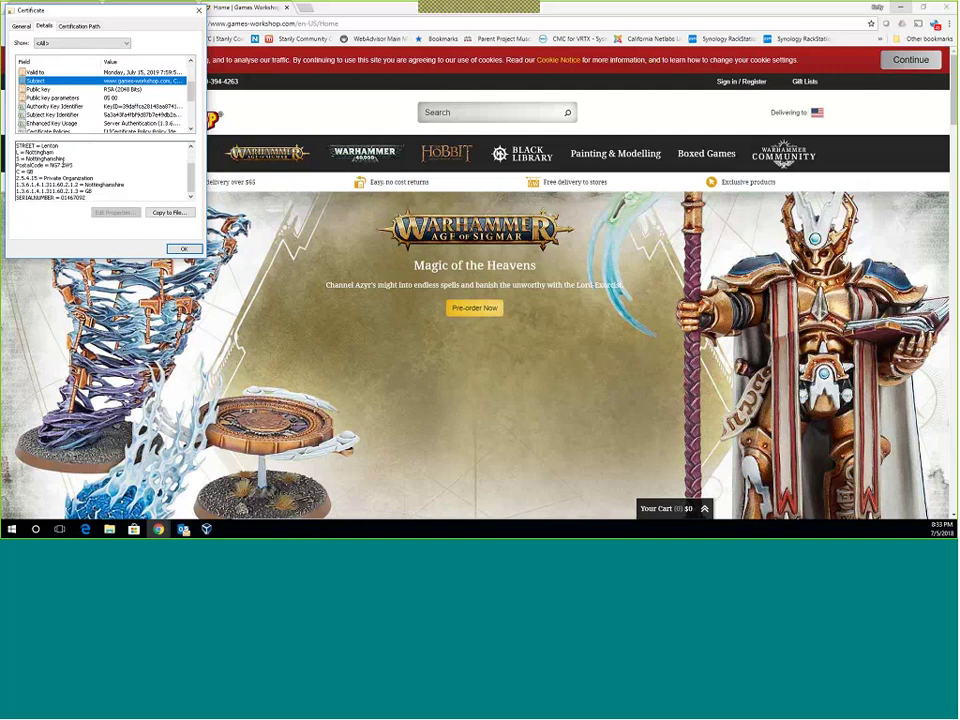
scroll(63, 162, "up", 2)
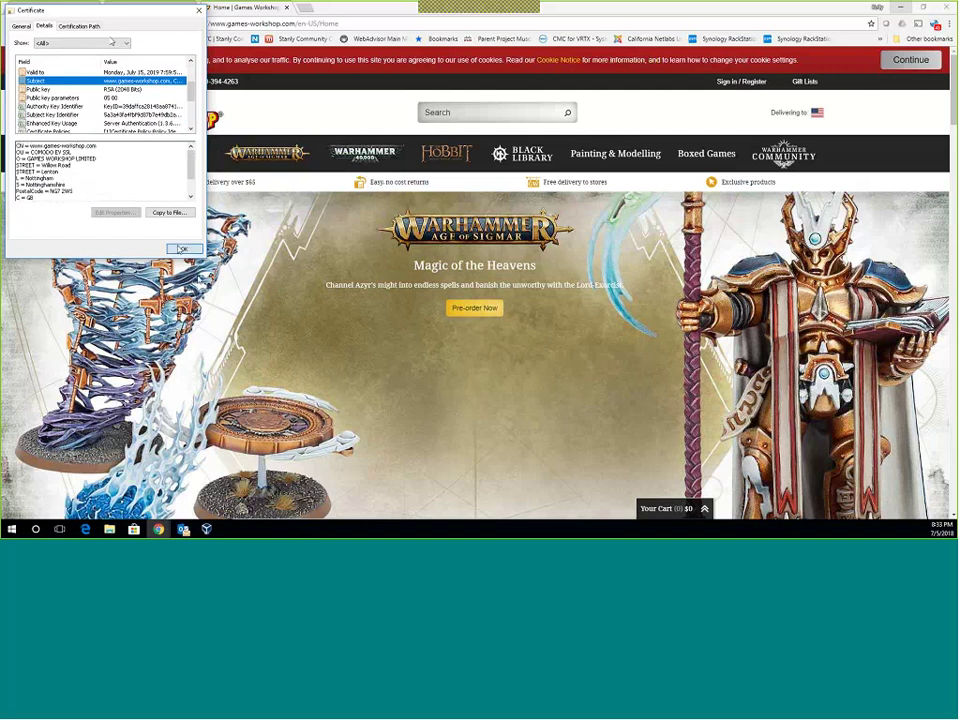
left_click(183, 248)
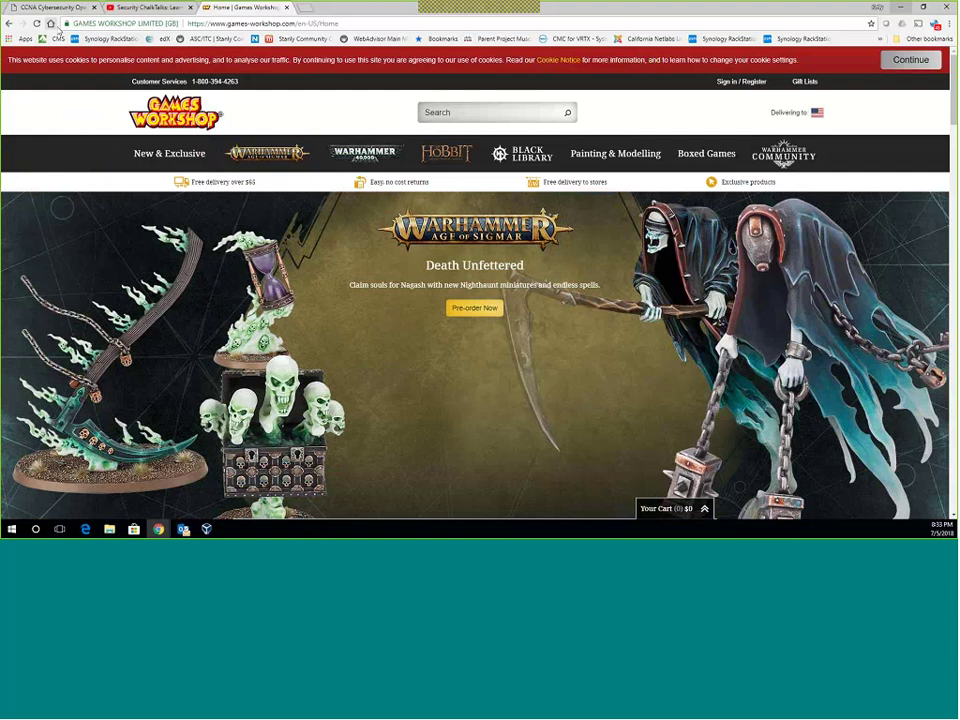
Reload the VeloNews home page in the tab via its autocompleted address.
left_click(66, 23)
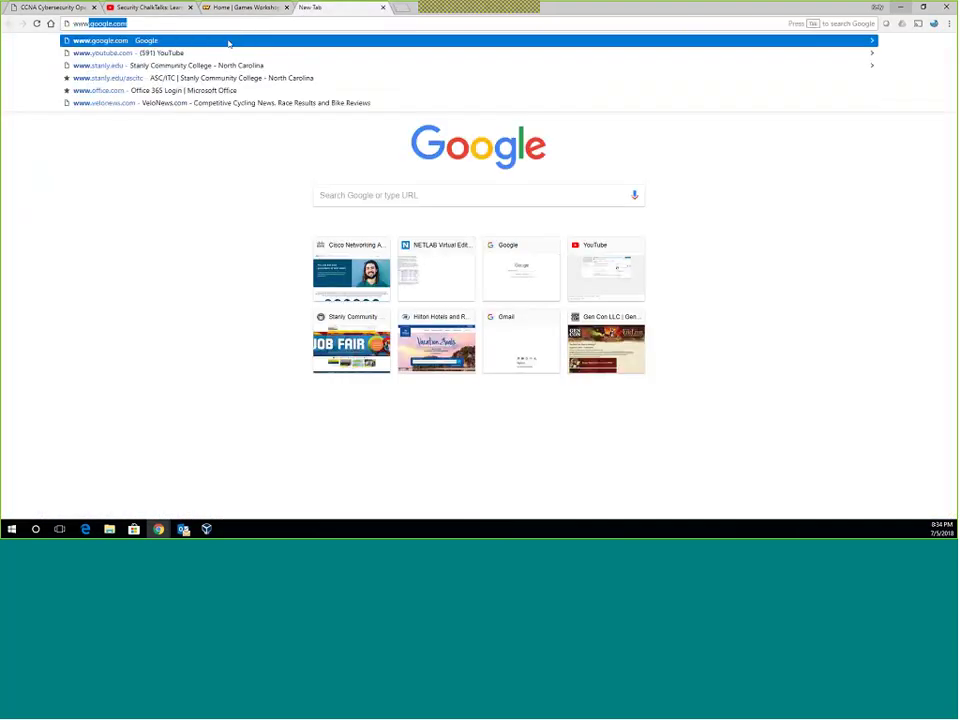
type("ve")
key("Return")
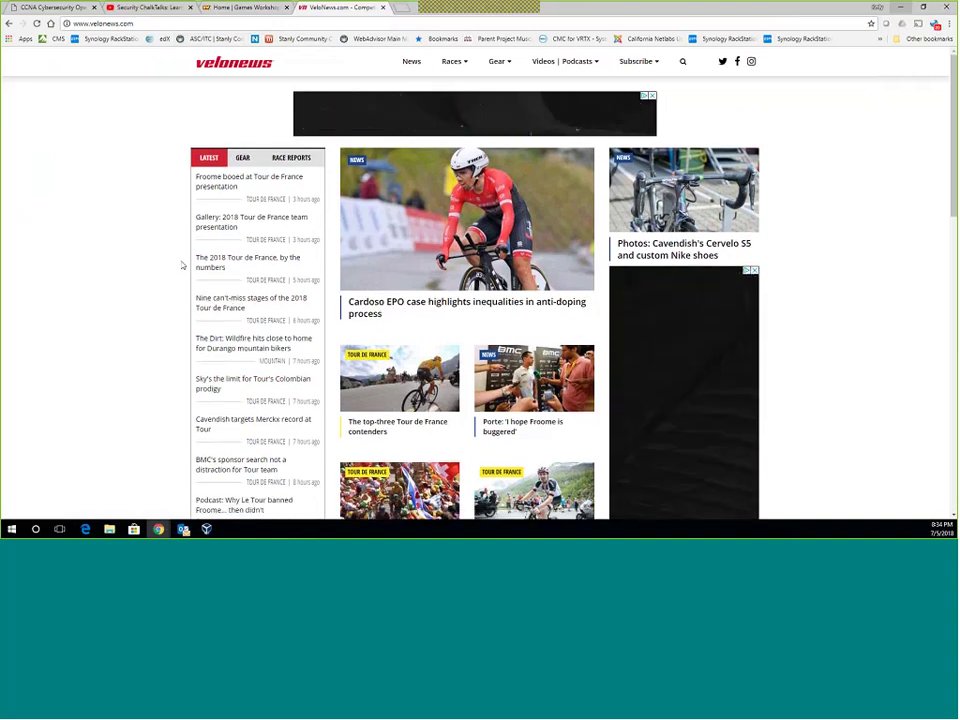
scroll(200, 265, "down", 2)
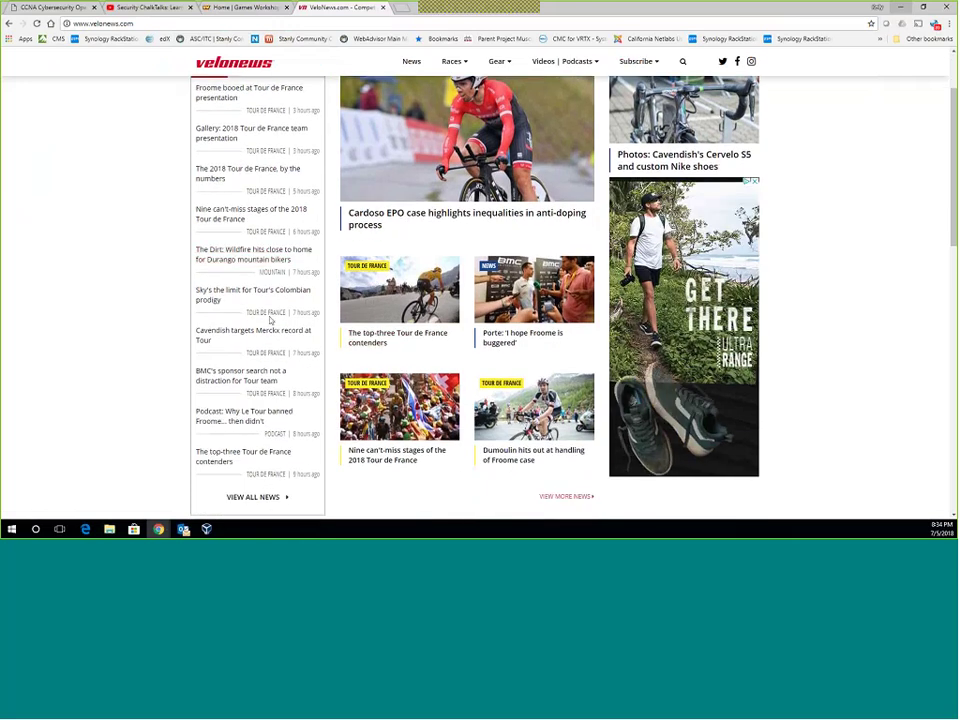
Open and scroll the article 'Cavendish targets Merckx record at Tour'.
left_click(295, 333)
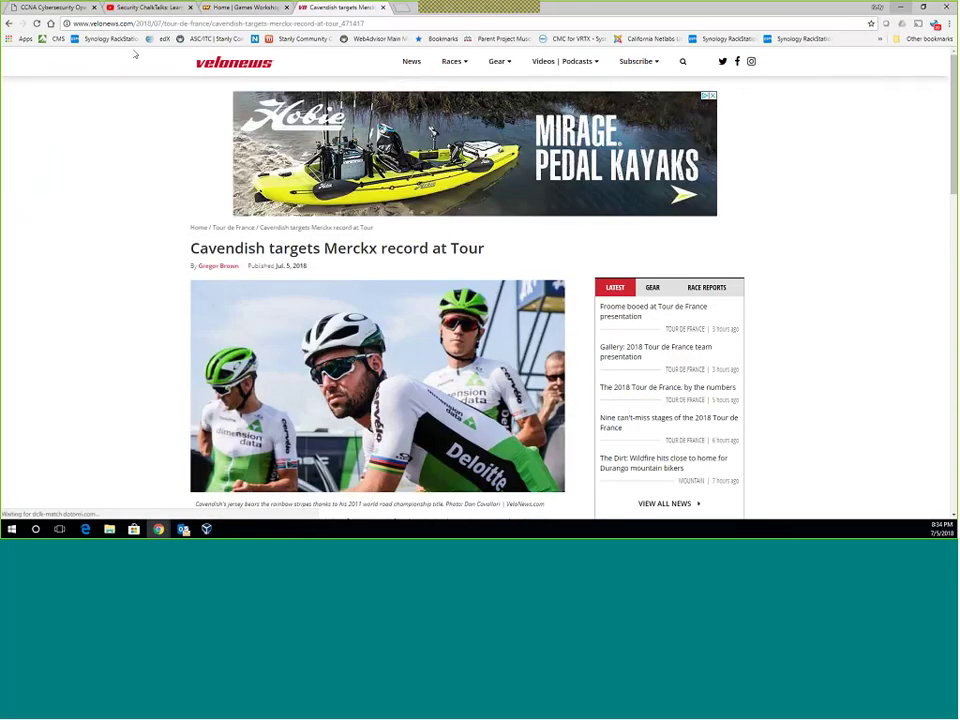
scroll(432, 372, "down", 5)
scroll(432, 372, "up", 4)
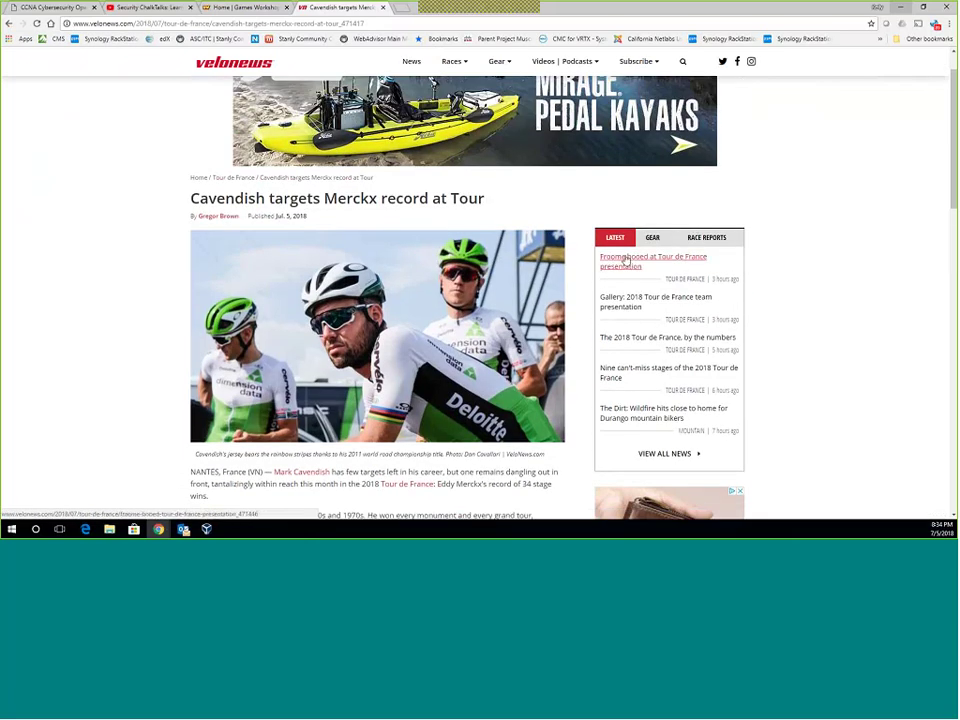
scroll(428, 234, "down", 8)
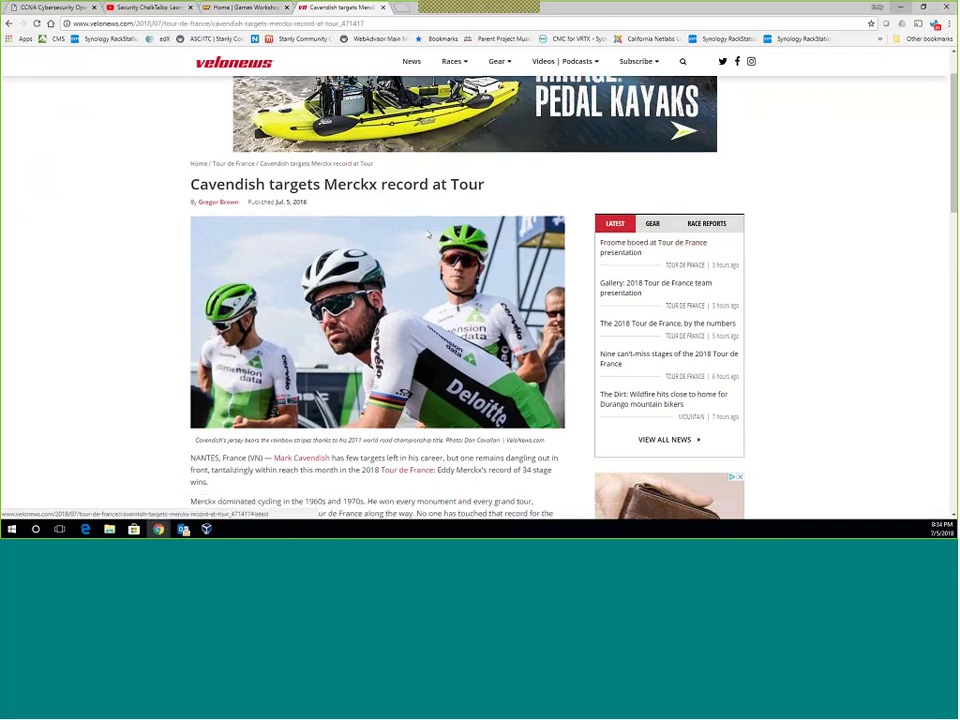
scroll(428, 234, "up", 8)
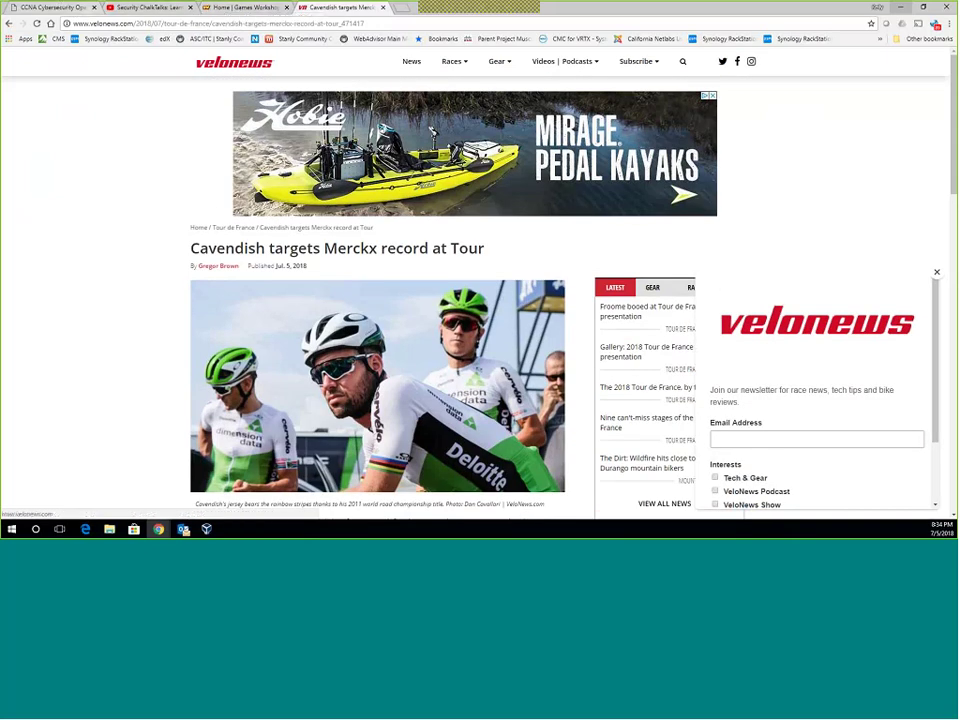
left_click(47, 7)
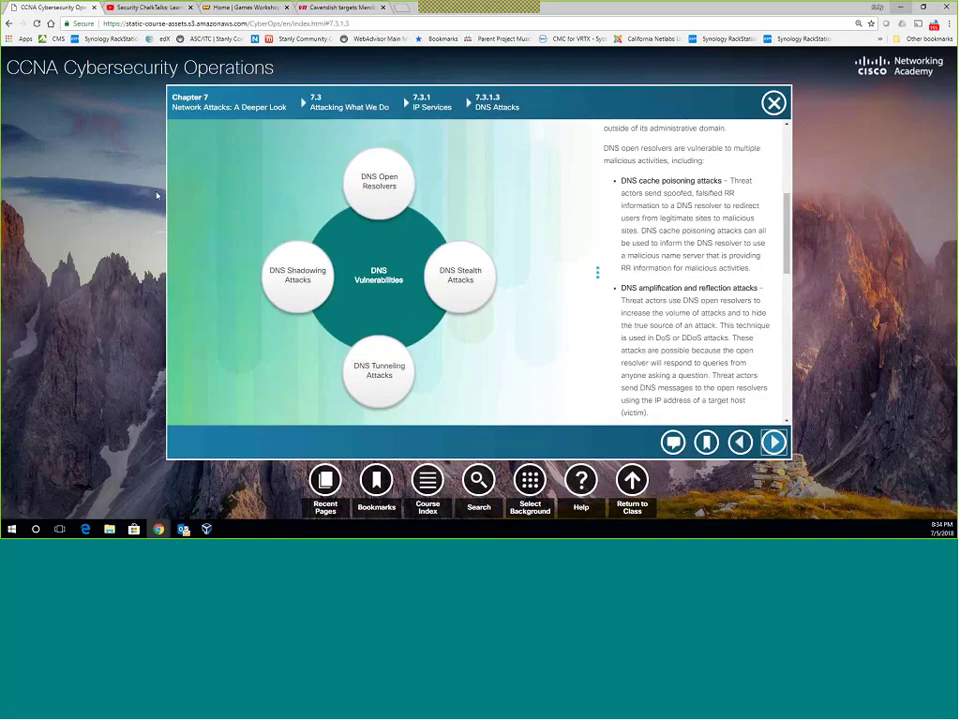
scroll(687, 297, "down", 3)
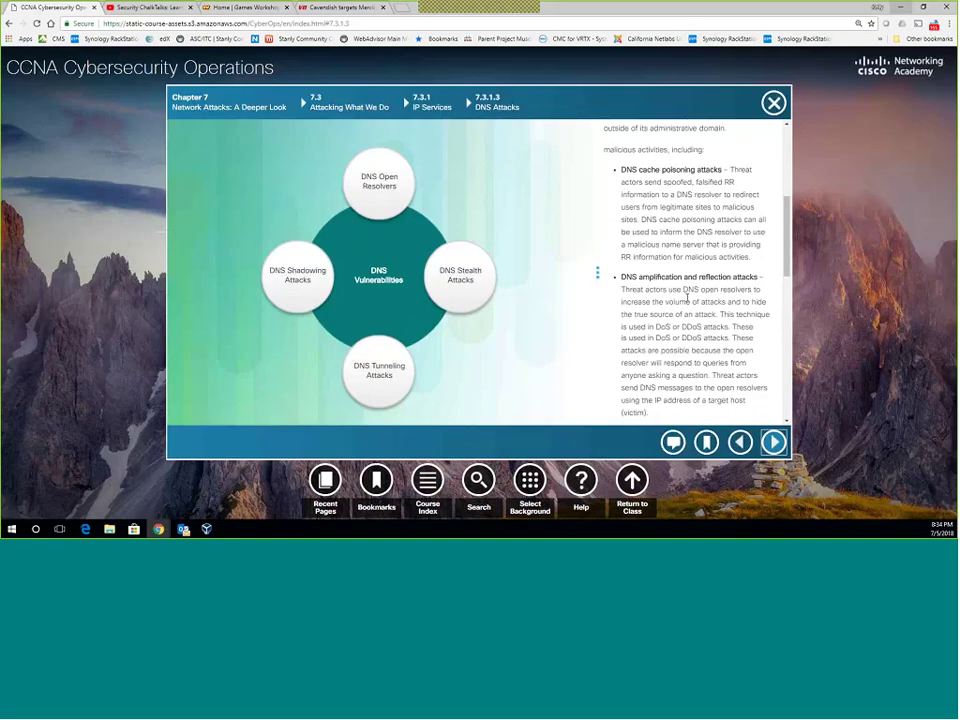
scroll(687, 297, "down", 3)
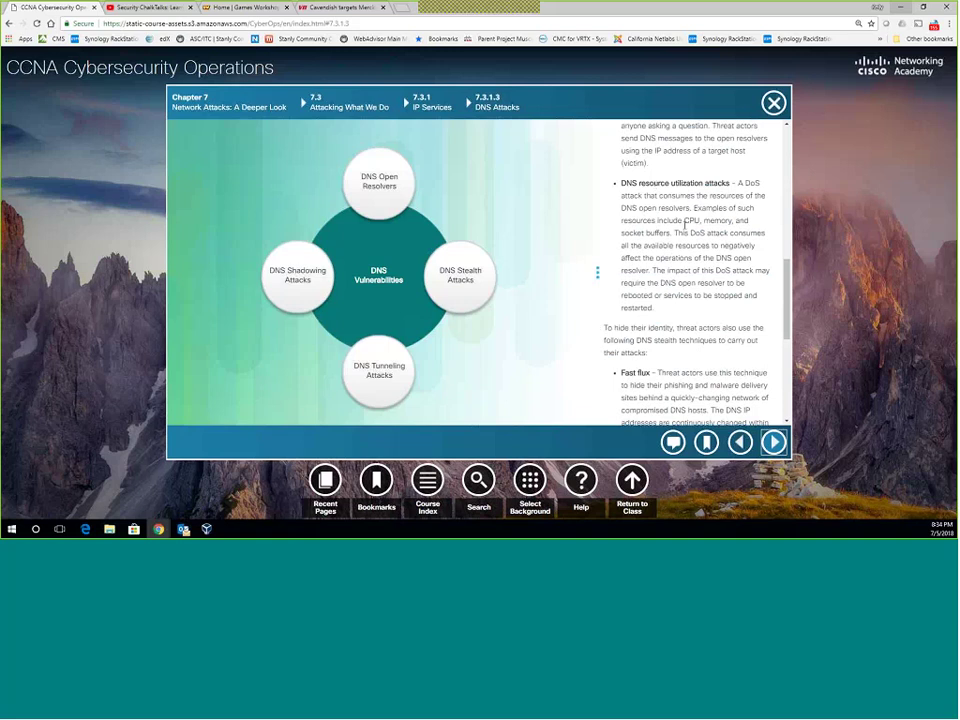
left_click_drag(621, 183, 692, 315)
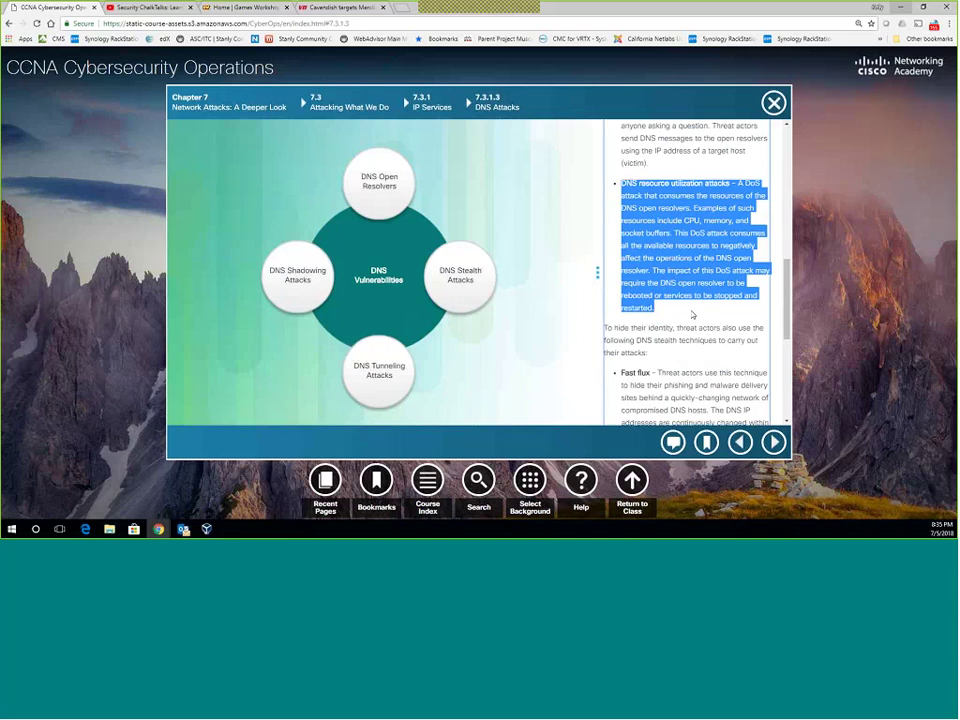
Read through the DNS stealth techniques, including Fast flux, then advance to 7.3.1.4 DNS Tunneling.
left_click(715, 306)
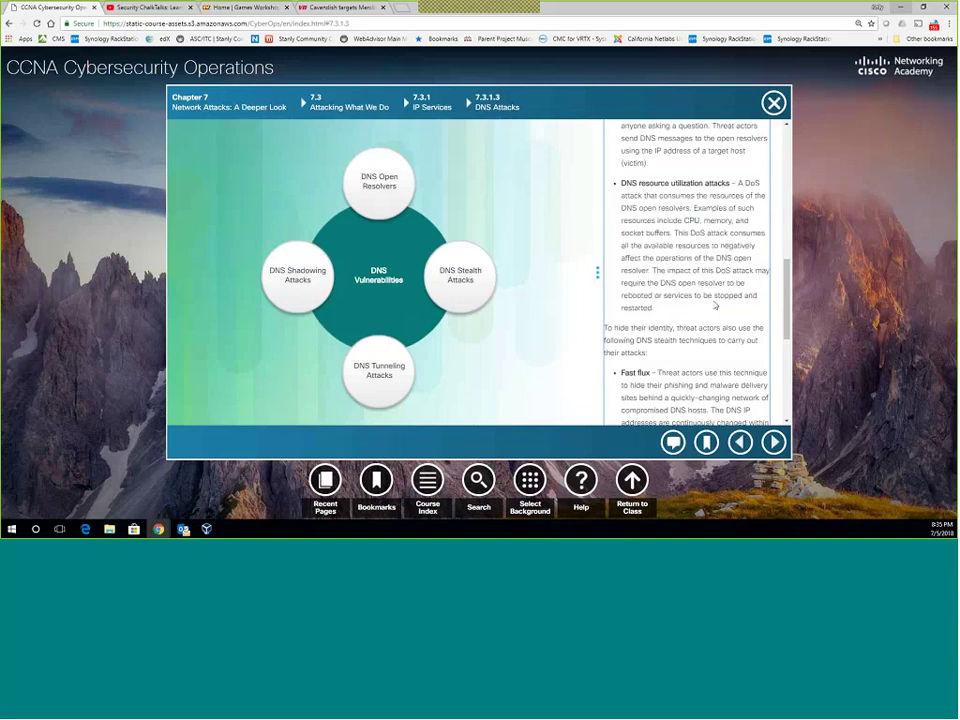
scroll(715, 306, "down", 2)
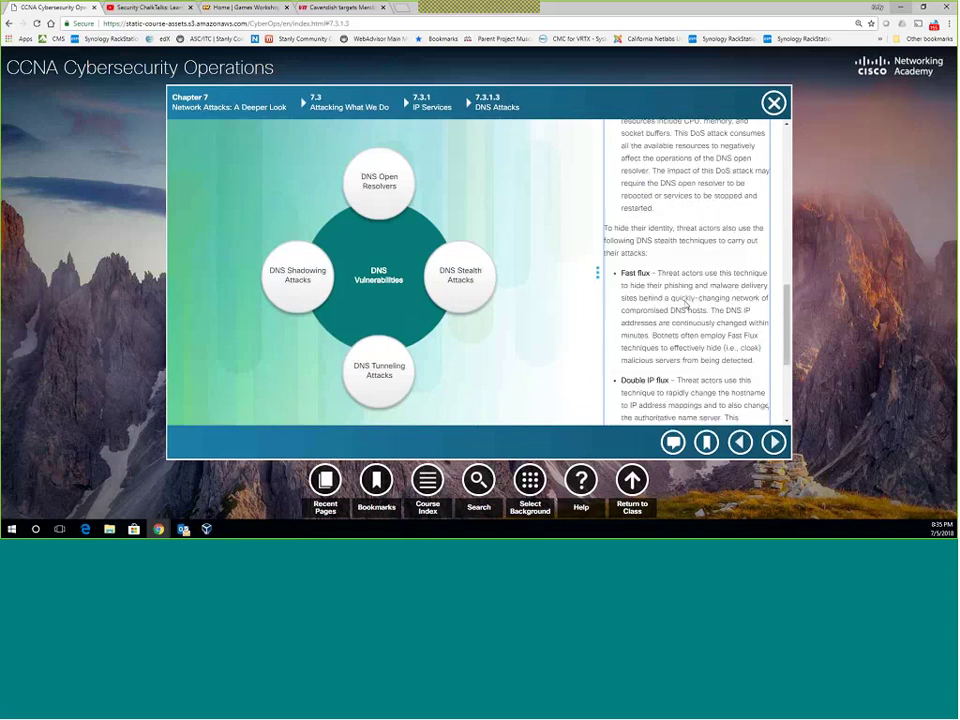
scroll(686, 300, "down", 1)
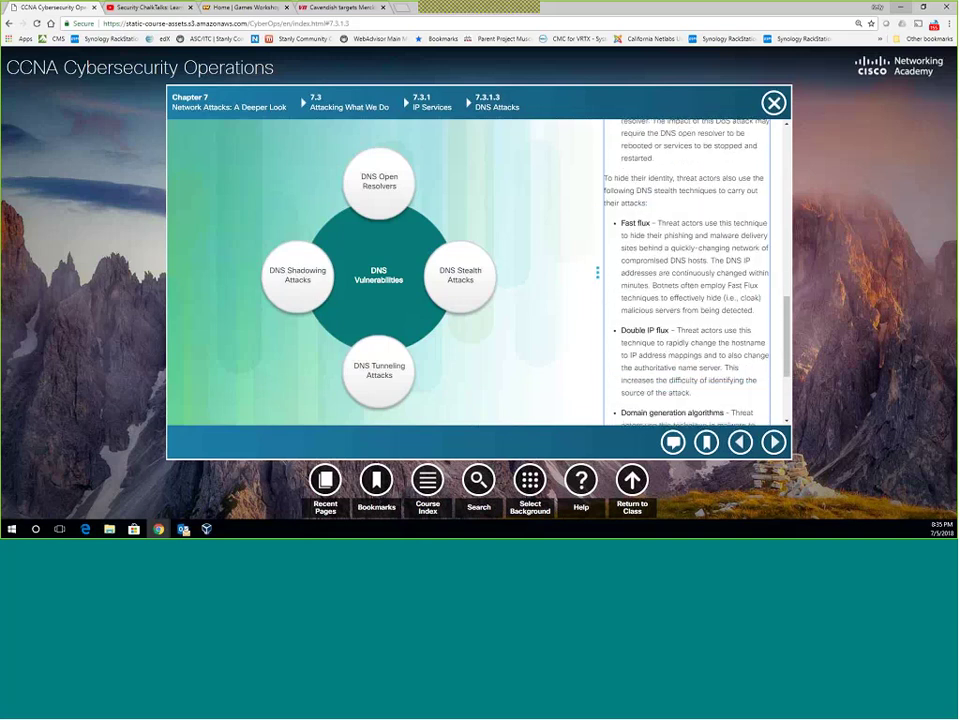
scroll(647, 214, "up", 1)
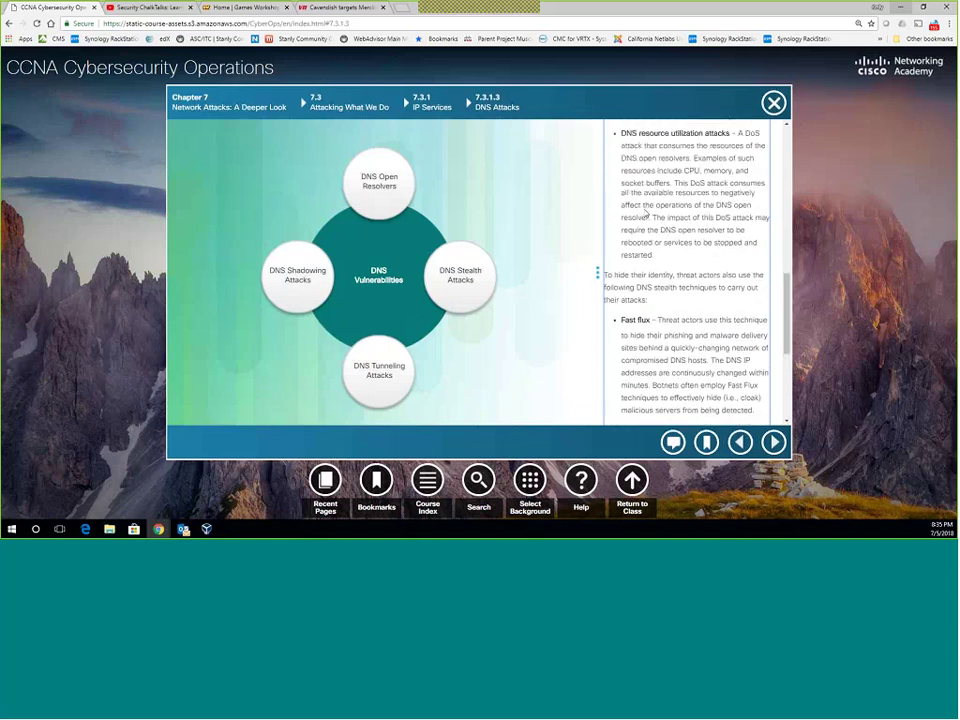
scroll(647, 216, "down", 1)
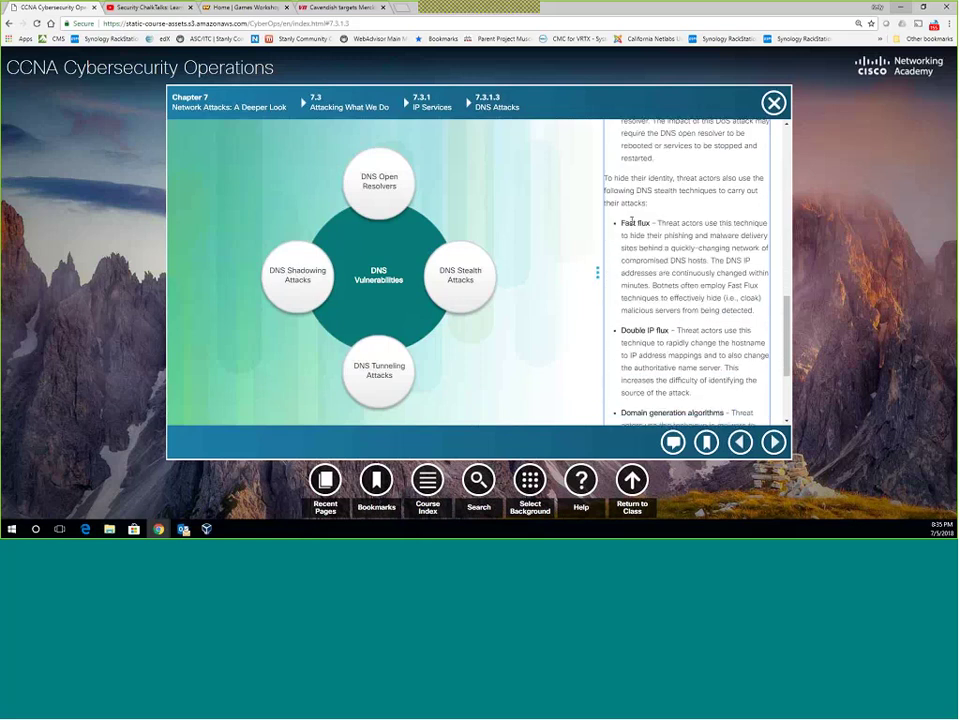
left_click_drag(661, 223, 629, 223)
left_click(665, 237)
scroll(685, 274, "down", 1)
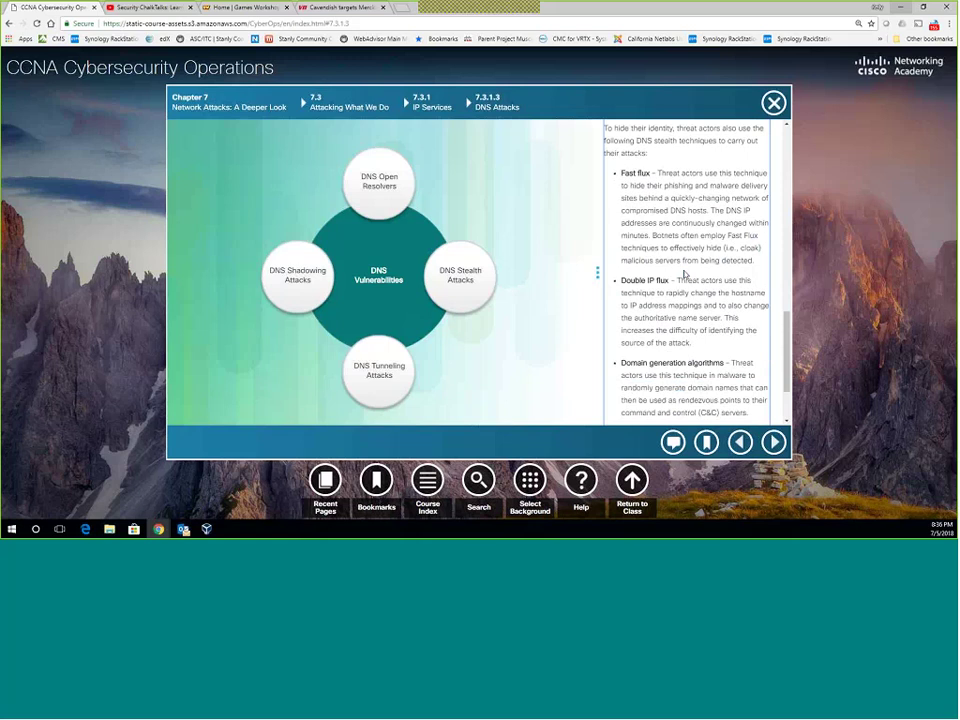
scroll(684, 275, "down", 2)
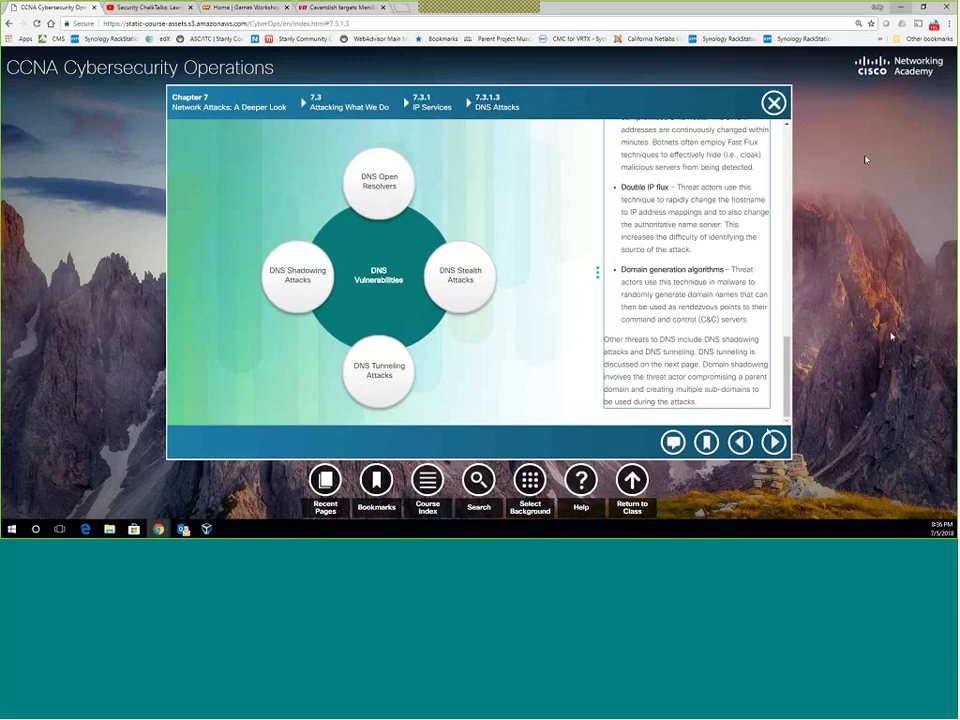
left_click(774, 441)
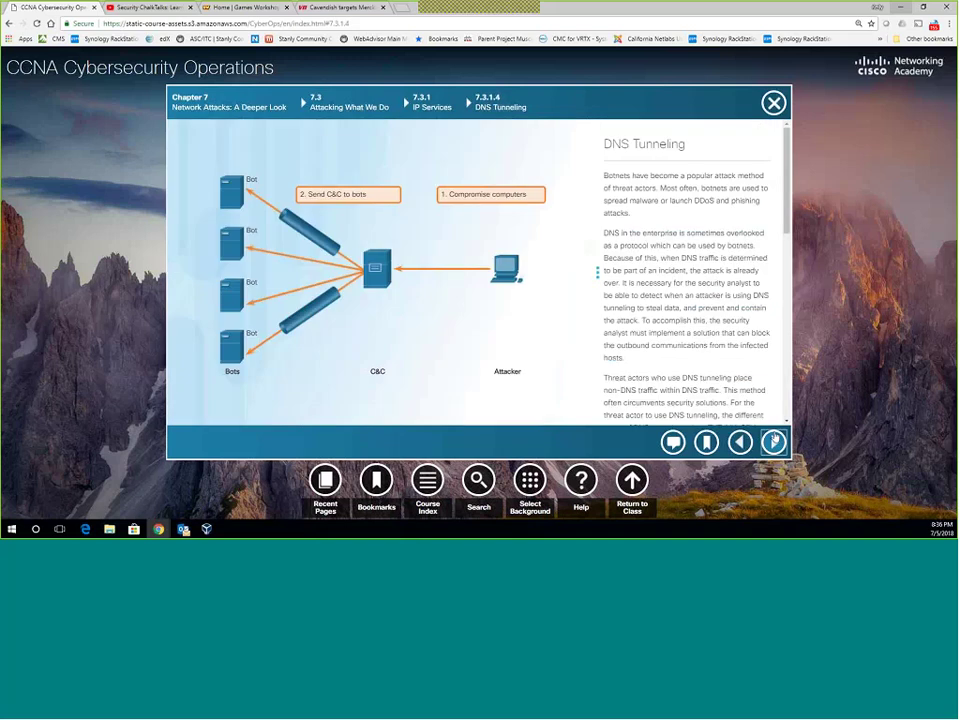
scroll(654, 326, "down", 2)
scroll(654, 300, "up", 2)
scroll(660, 255, "down", 3)
scroll(670, 241, "up", 1)
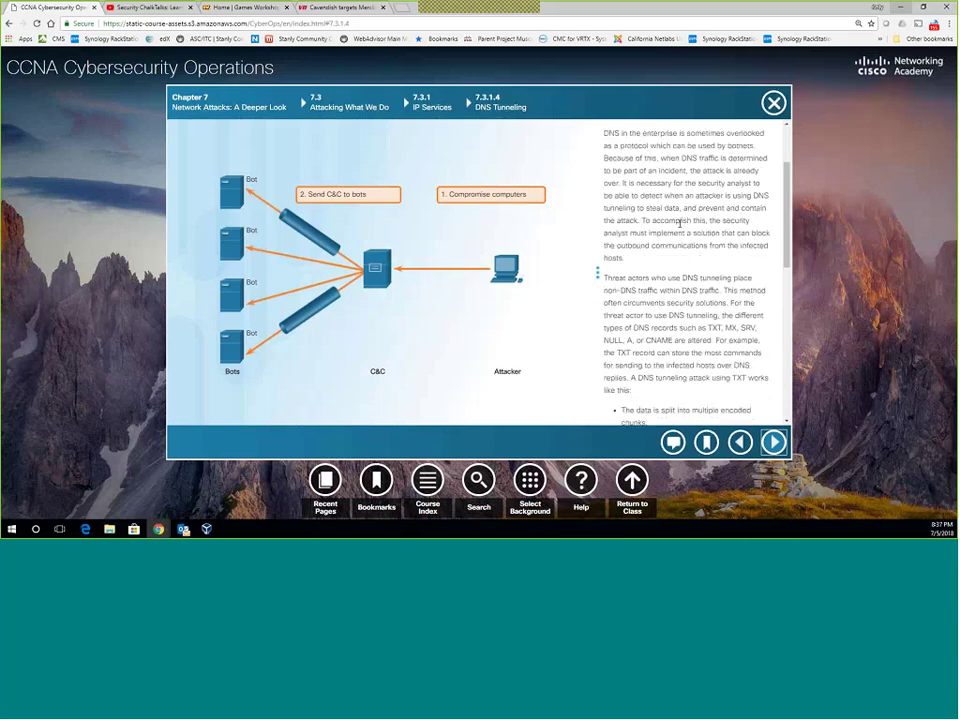
scroll(670, 241, "down", 1)
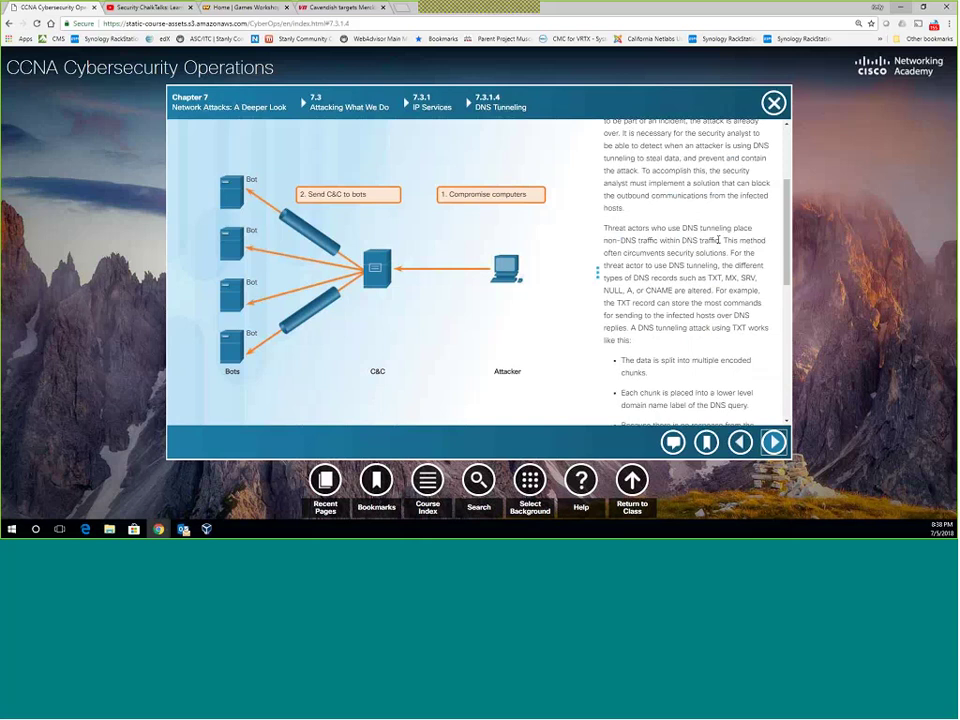
Scroll to the end of the DNS Tunneling text on filtering DNS traffic and Cisco OpenDNS.
scroll(700, 240, "down", 3)
scroll(721, 241, "down", 3)
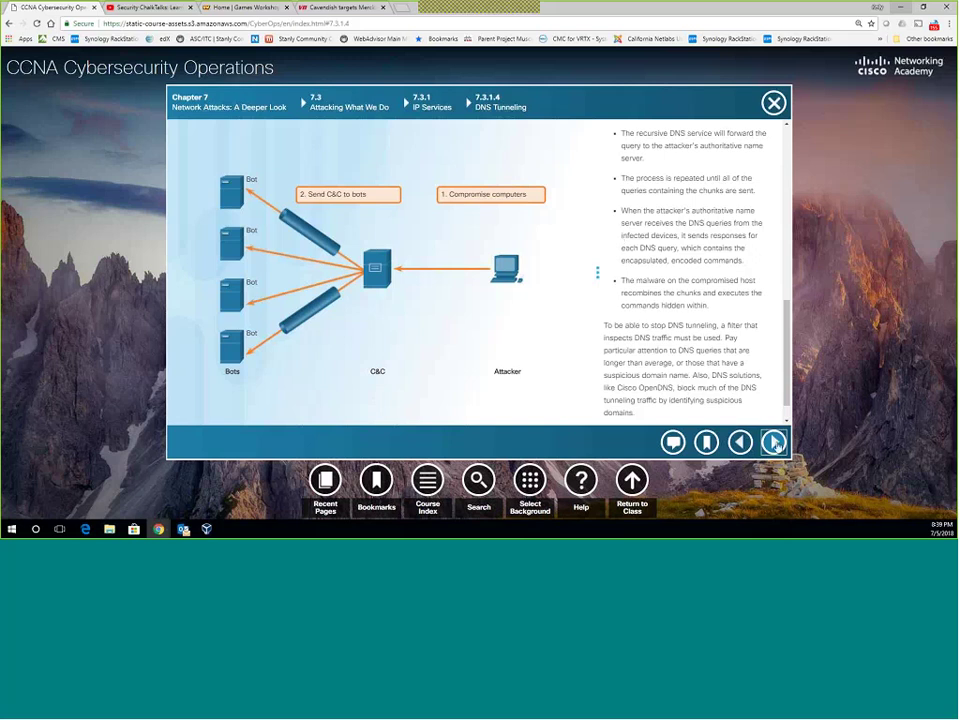
Advance to 7.3.1.5 DHCP and place an empty Notepad window beside its figure.
left_click(775, 443)
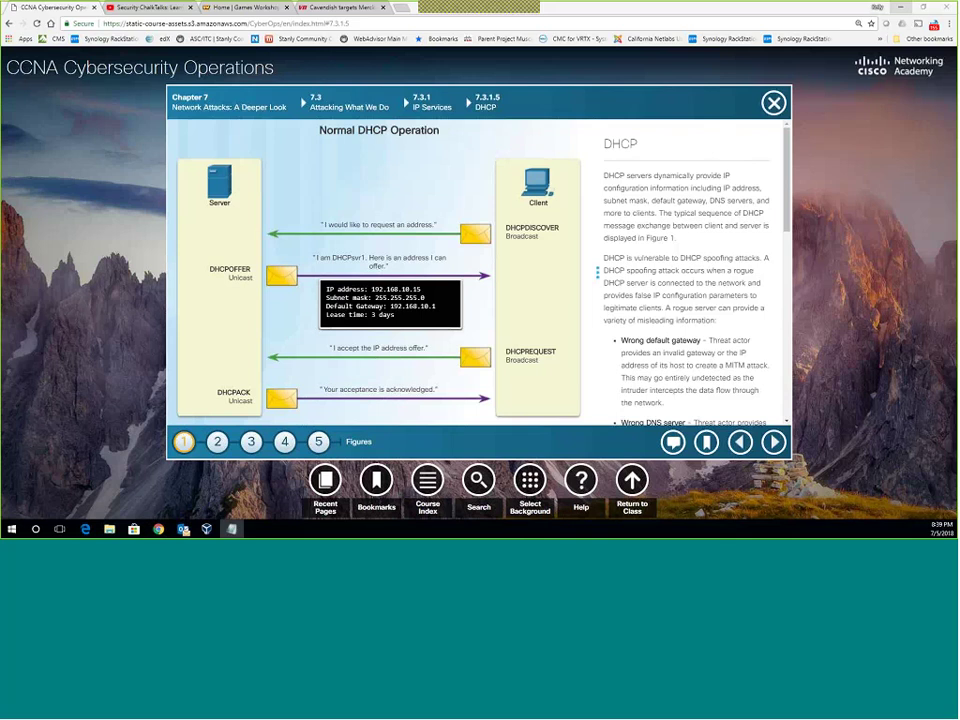
left_click_drag(257, 325, 650, 104)
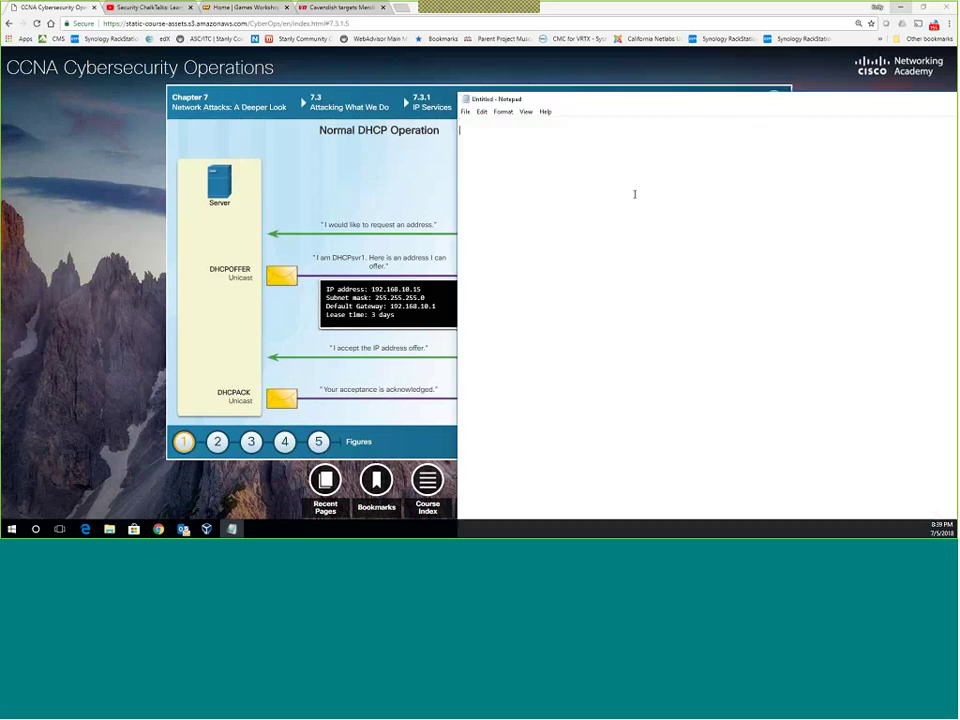
Type an 'Aunt DORA' list with DHCP Discover, Offer, Request and Ack on separate lines.
type("Aunt DORA")
key("Return")
type("DHCP DIscover")
key("Return")
key("Return")
type("DHCP Offer")
key("Return")
key("Return")
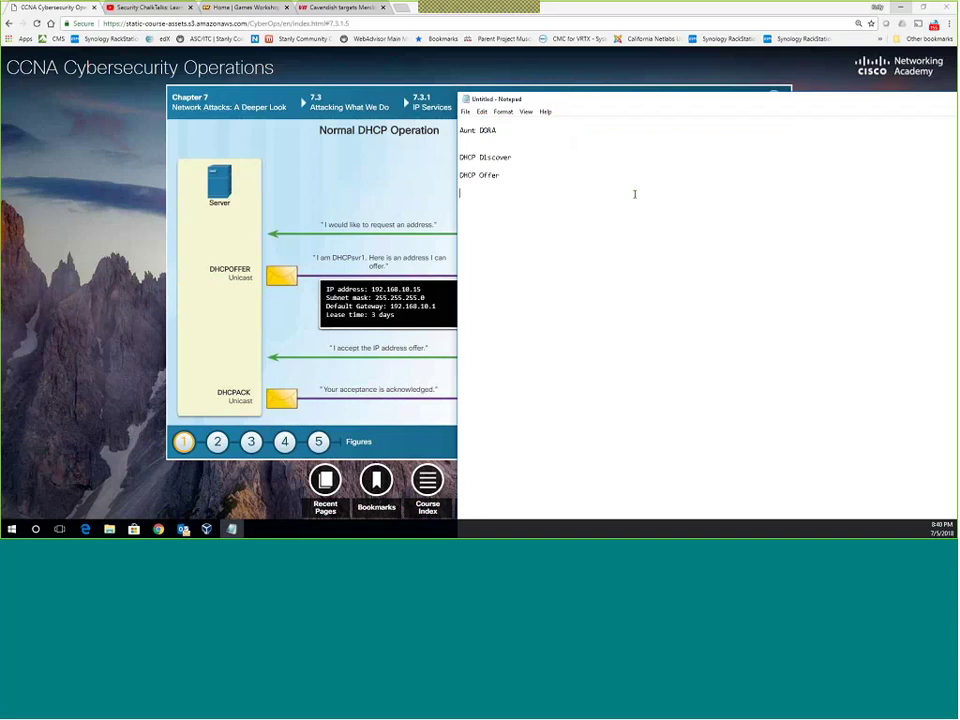
type("DHCP Request")
key("Return")
key("Return")
type("DHCP Ack")
Tag Discover and Request as --Client, and Offer and Ack as --Server.
left_click(520, 155)
type("--")
type("C")
type("lient")
type("--S")
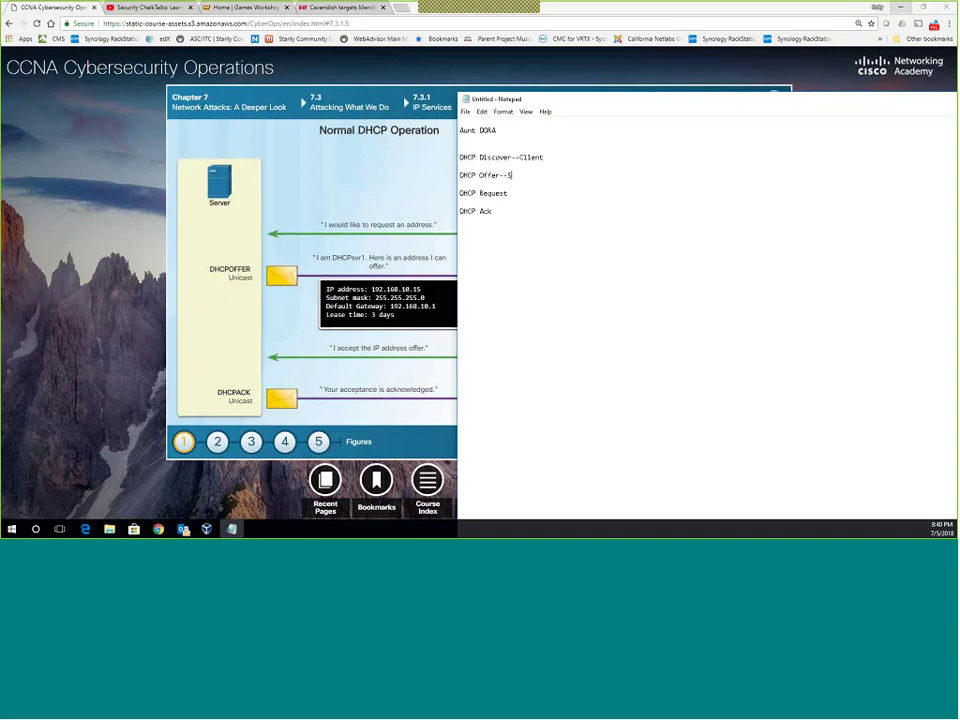
type("erver")
left_click(460, 184)
left_click(460, 193)
left_click(506, 193)
type("--Client")
left_click(460, 211)
type("--Server")
Start a 'DHCP options' heading with '003 router/gateway' beneath it.
key("Return")
key("Return")
type("CH")
key("BackSpace")
type("HCP options")
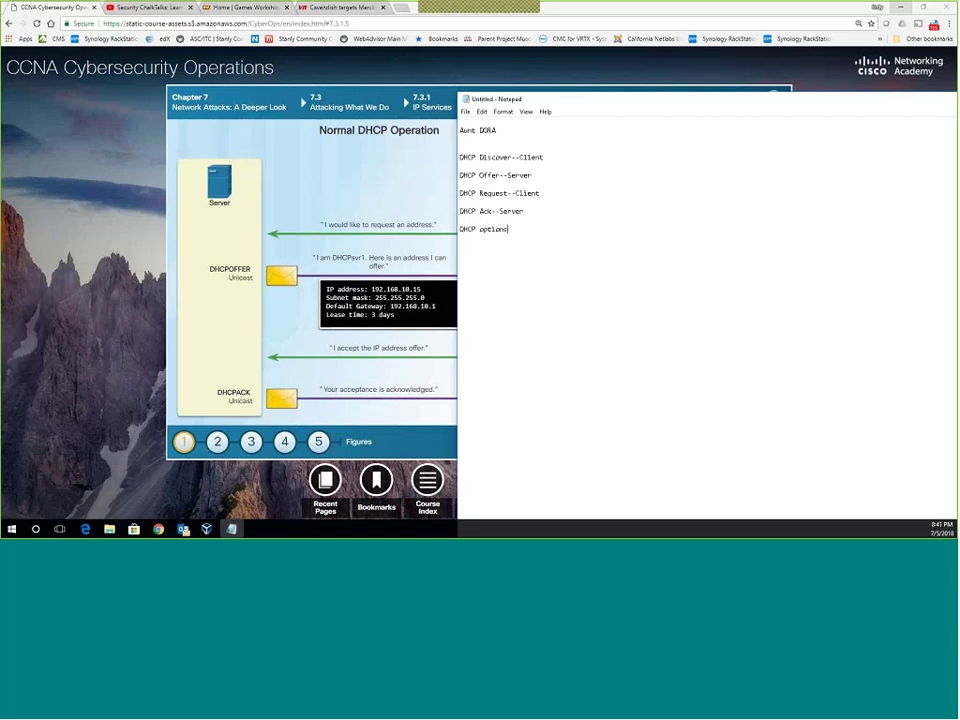
key("Return")
type("003 router/gateway")
Add the 006 DNS, 044 WINS and 046 NBNS entries, fixing the NBNS typo.
key("Return")
type("006 ")
type("D")
type("NS  ")
type("0")
type("44")
type(" WINS")
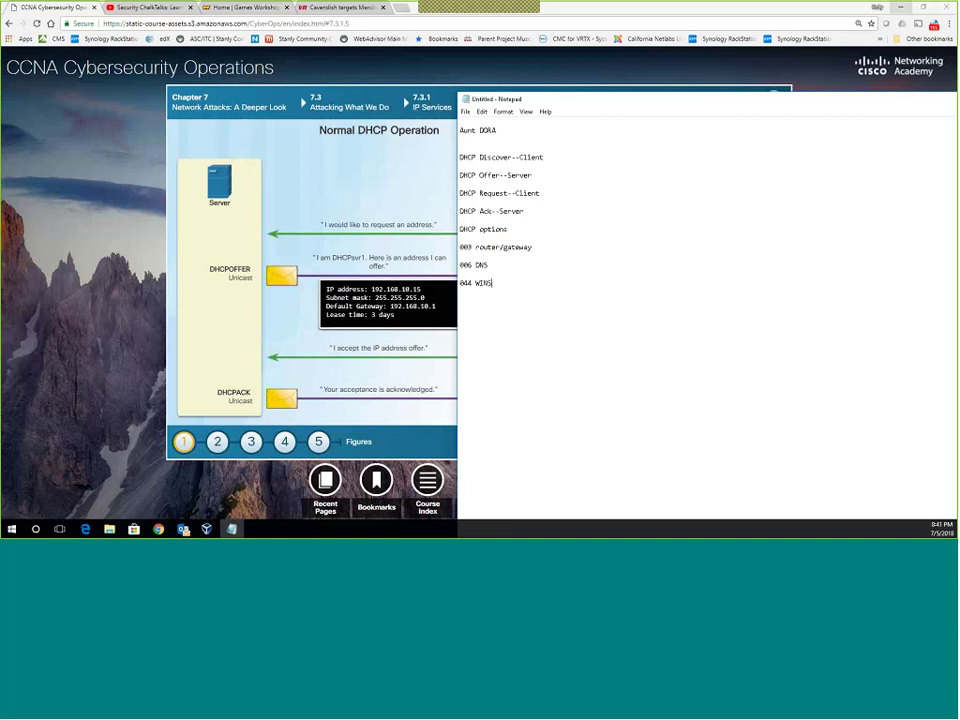
key("Return")
type("046 NBNA")
key("BackSpace")
type("S")
Delete the 044 WINS and 046 NBNS lines, then move the notes aside and minimise them.
left_click_drag(492, 300, 460, 282)
key("Delete")
left_click_drag(459, 246, 488, 265)
left_click(460, 283)
left_click_drag(620, 109, 396, 118)
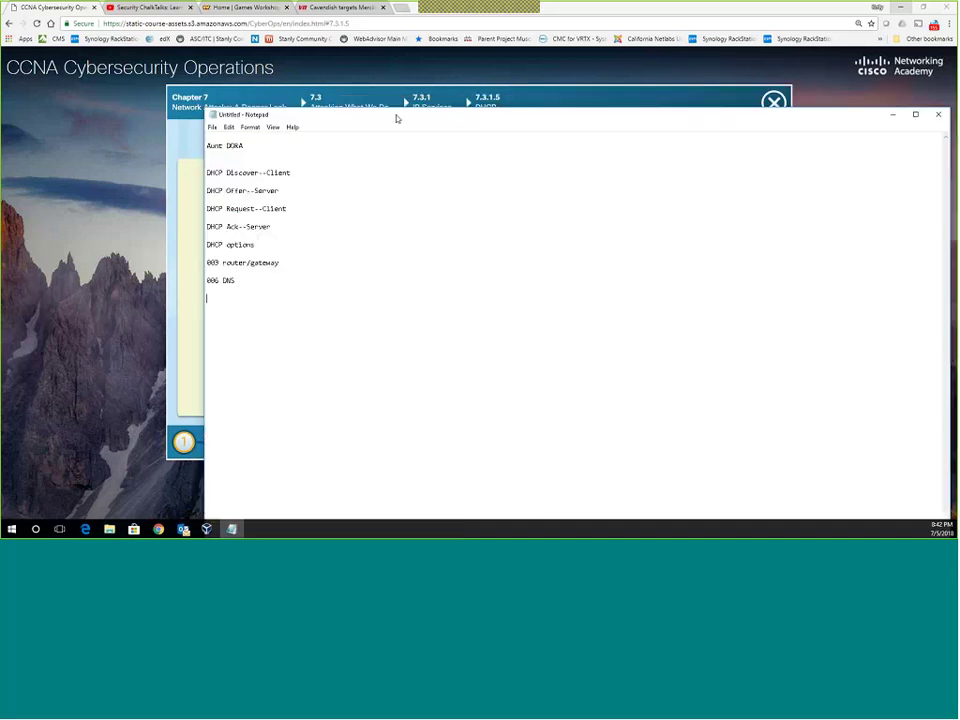
key("super+Down")
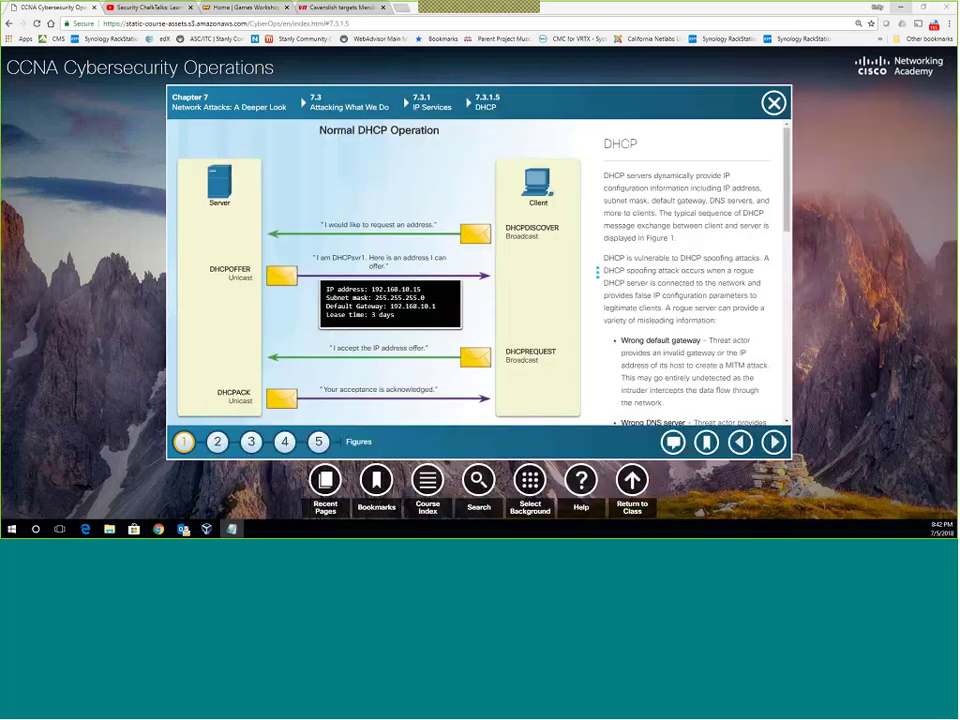
Flip through the 7.3.1.5 DHCP figures and settle on figure 3, Legitimate and Rogue DHCP Reply.
scroll(642, 322, "down", 5)
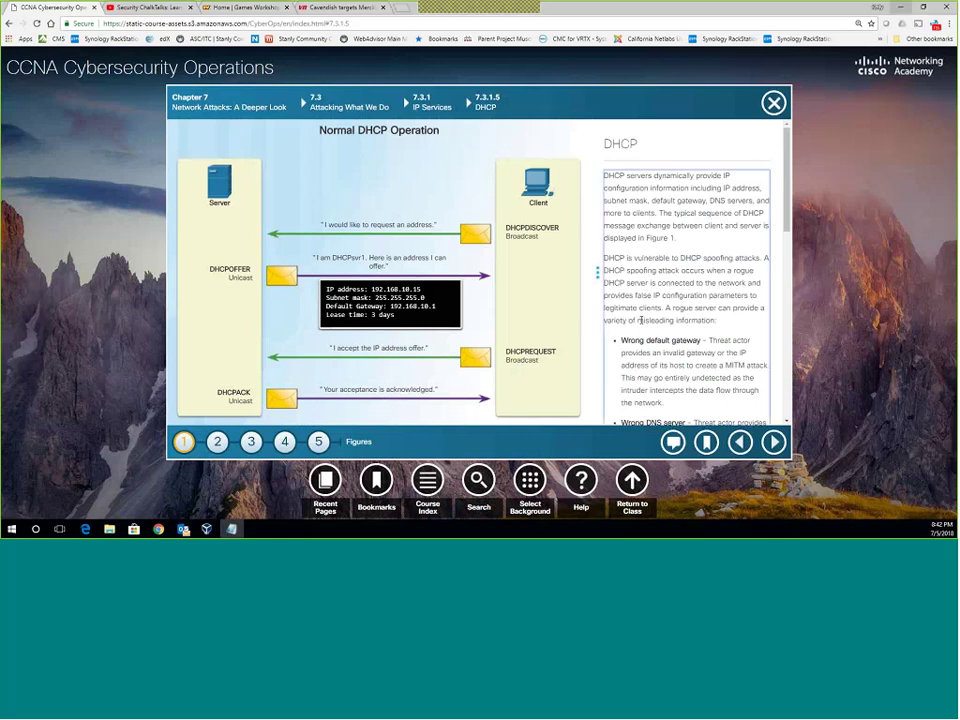
left_click(217, 441)
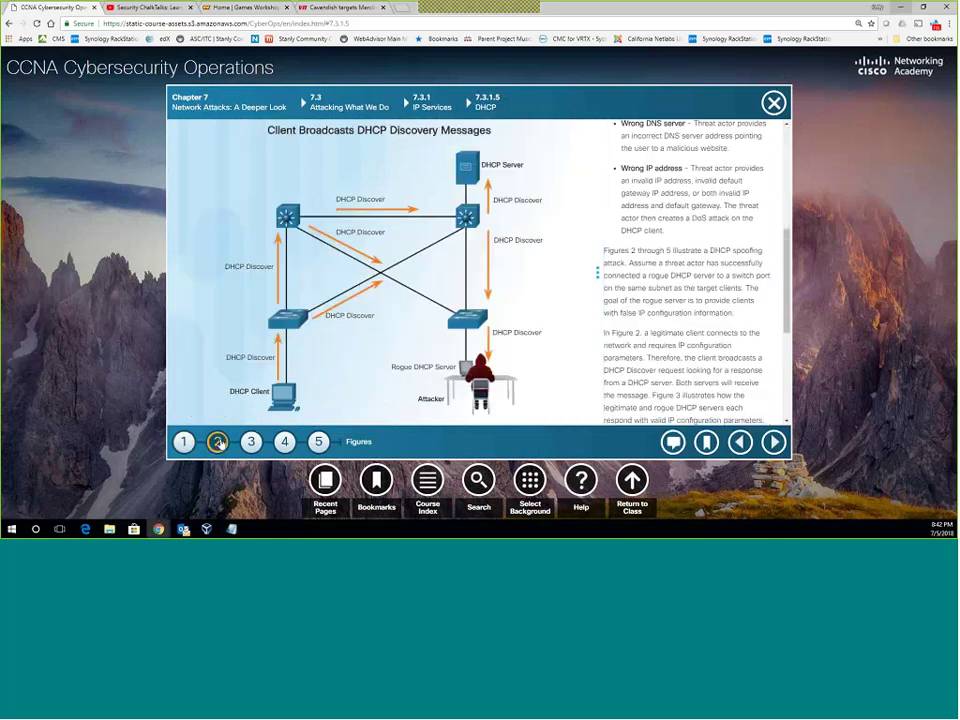
left_click(183, 441)
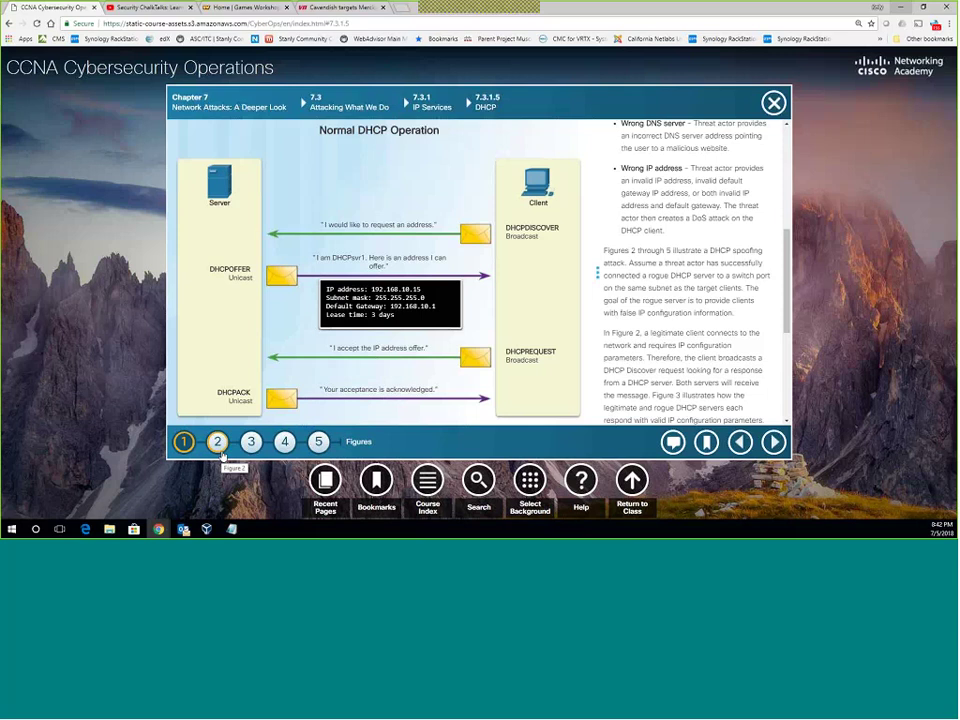
left_click(251, 441)
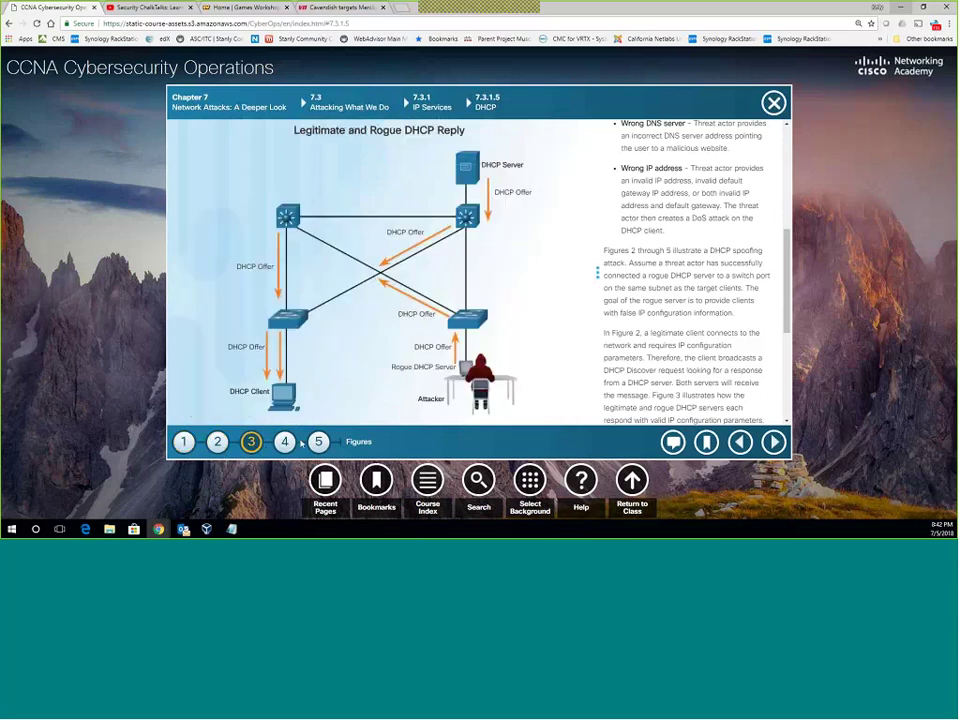
left_click(774, 441)
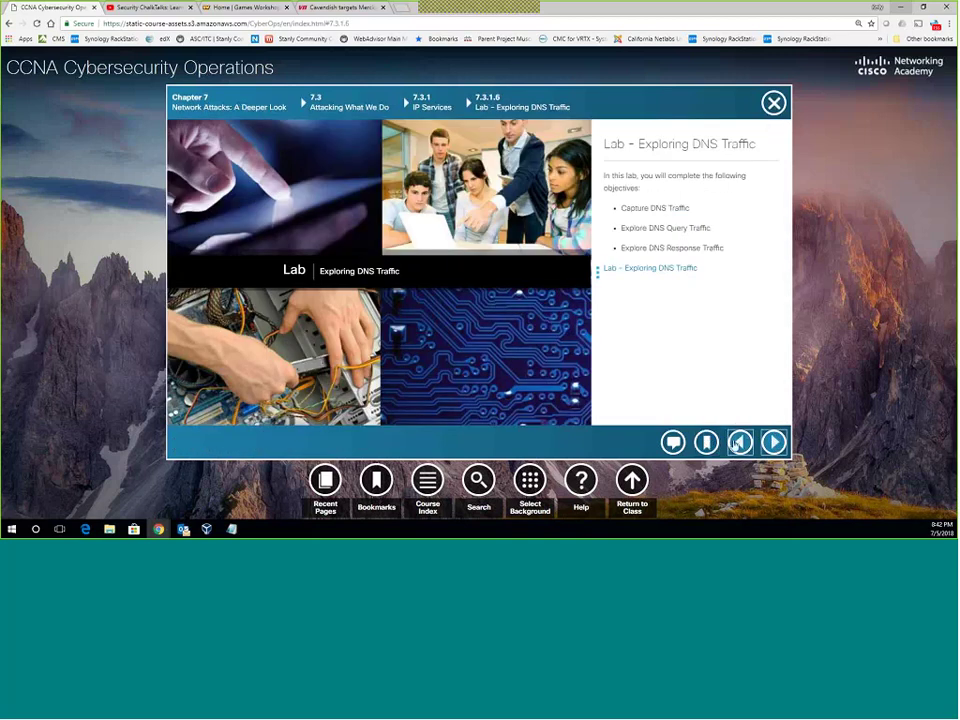
left_click(739, 443)
left_click(251, 441)
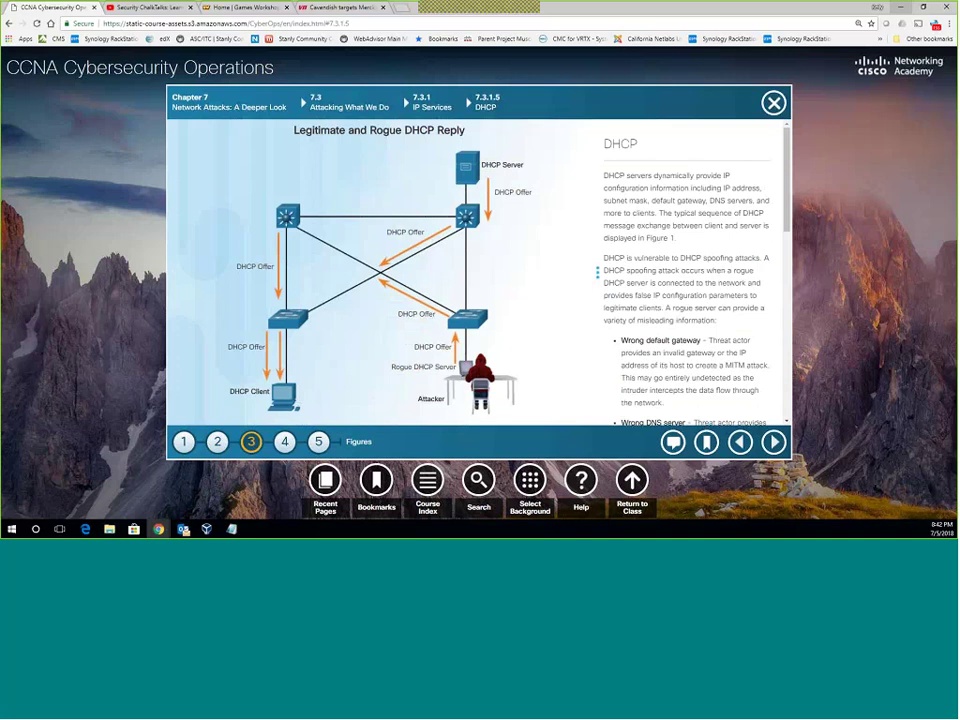
View DHCP figures 4 and 5 on the rogue offer and acknowledgement, then advance to 7.3.1.6.
scroll(647, 238, "down", 5)
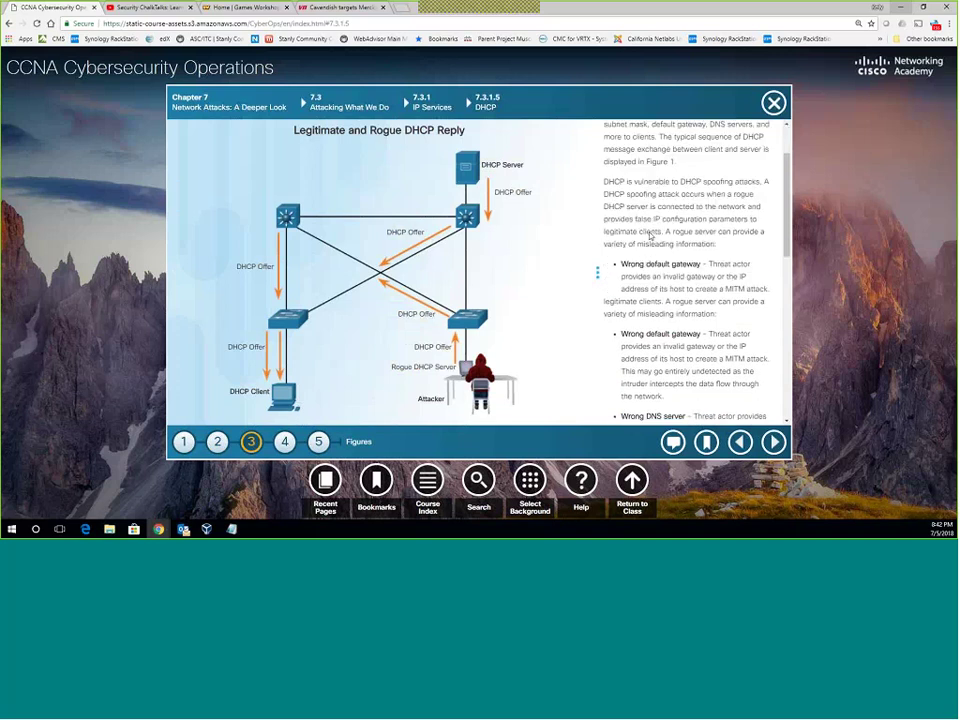
scroll(647, 238, "down", 5)
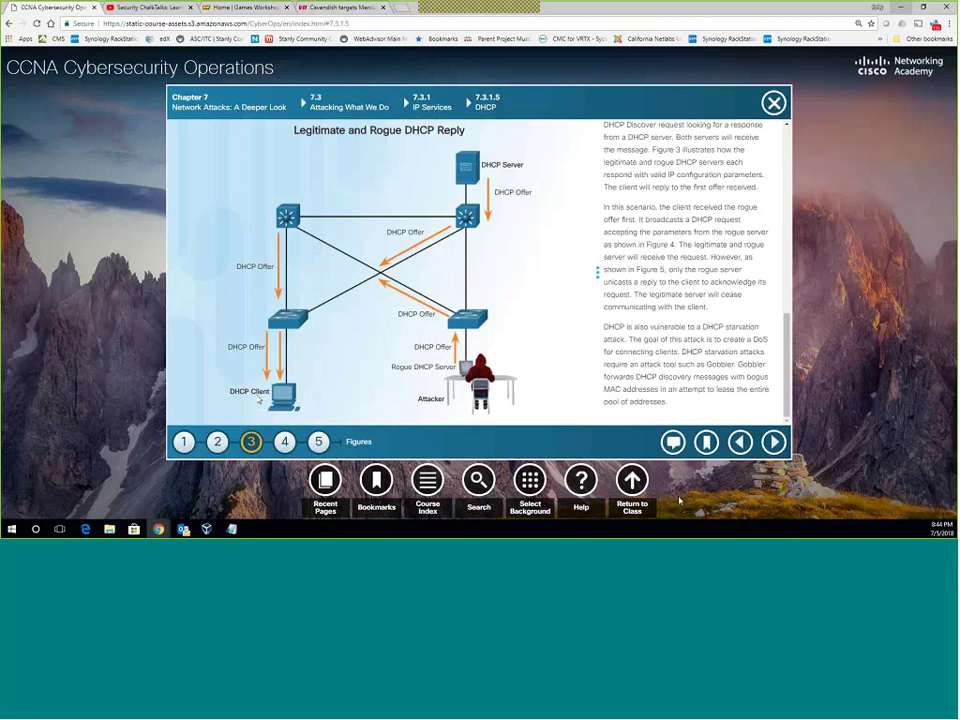
left_click(287, 446)
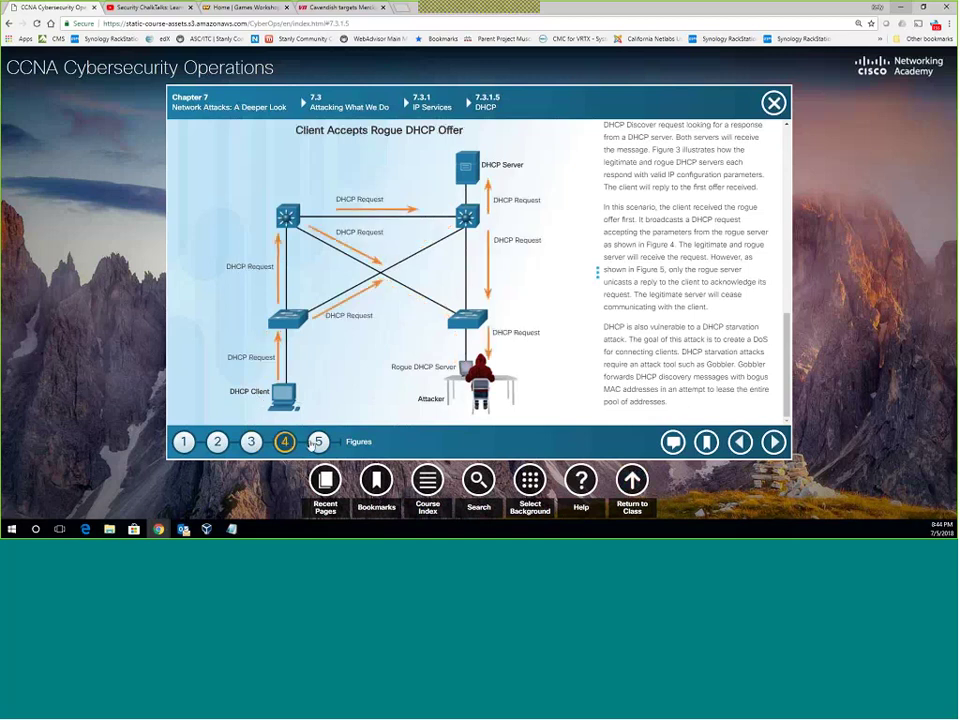
left_click(317, 442)
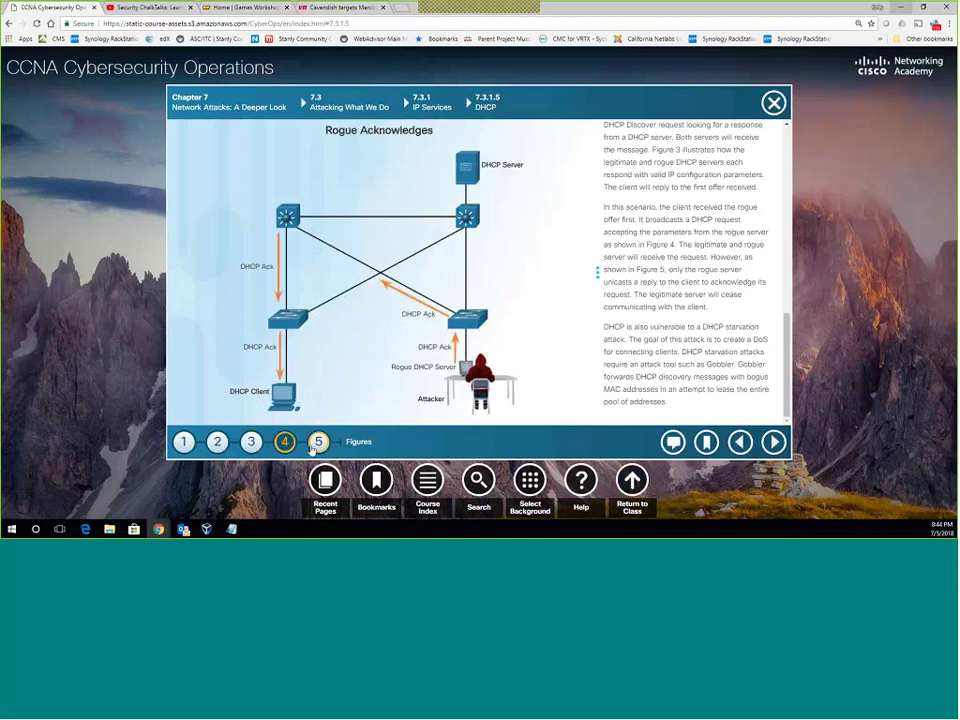
left_click(775, 443)
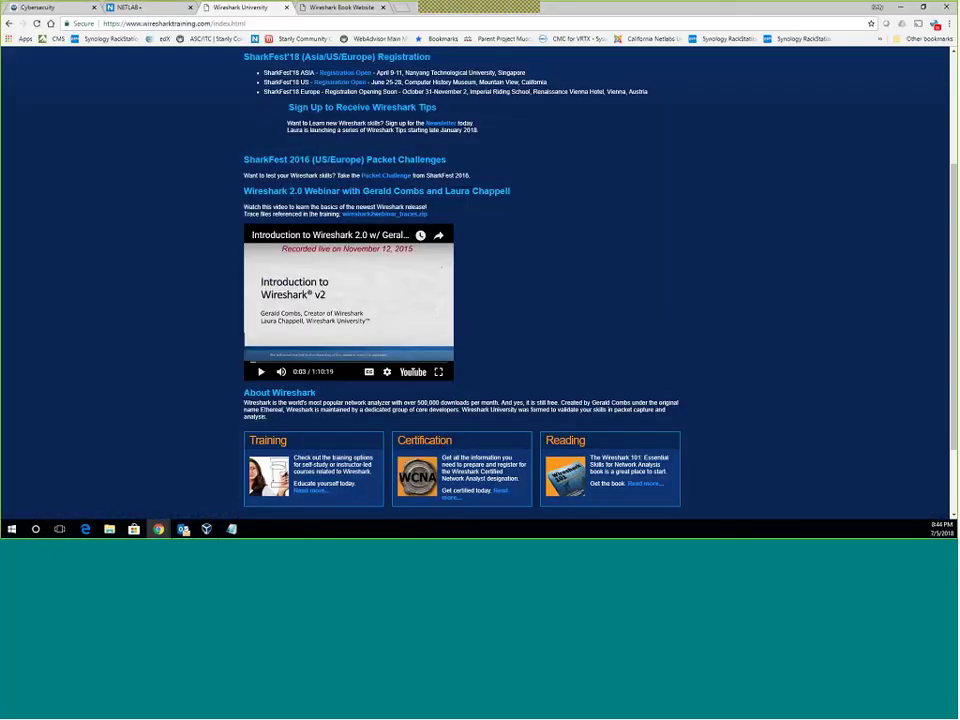
Open the CyberOps Workstation console in the NETLAB+ lab and scale it to fit the page.
left_click(158, 9)
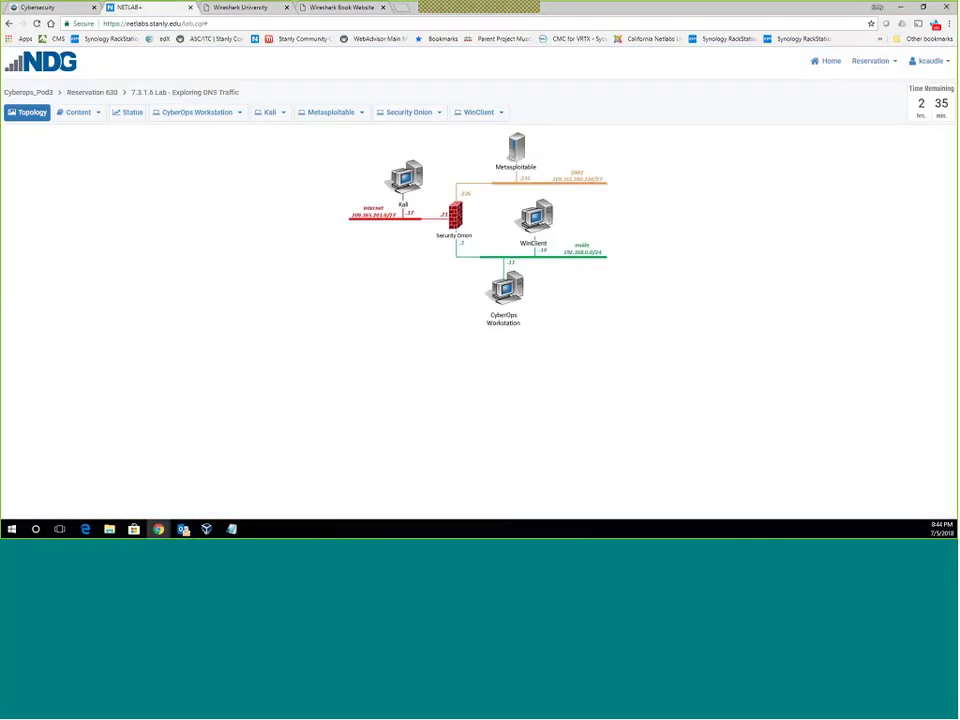
left_click(77, 113)
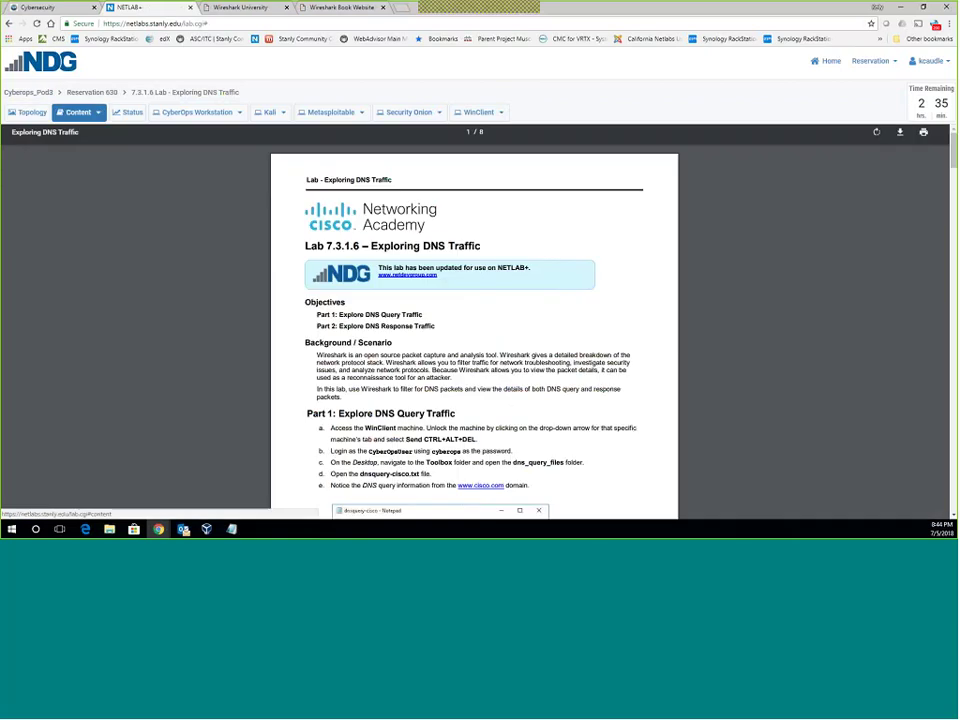
left_click(176, 113)
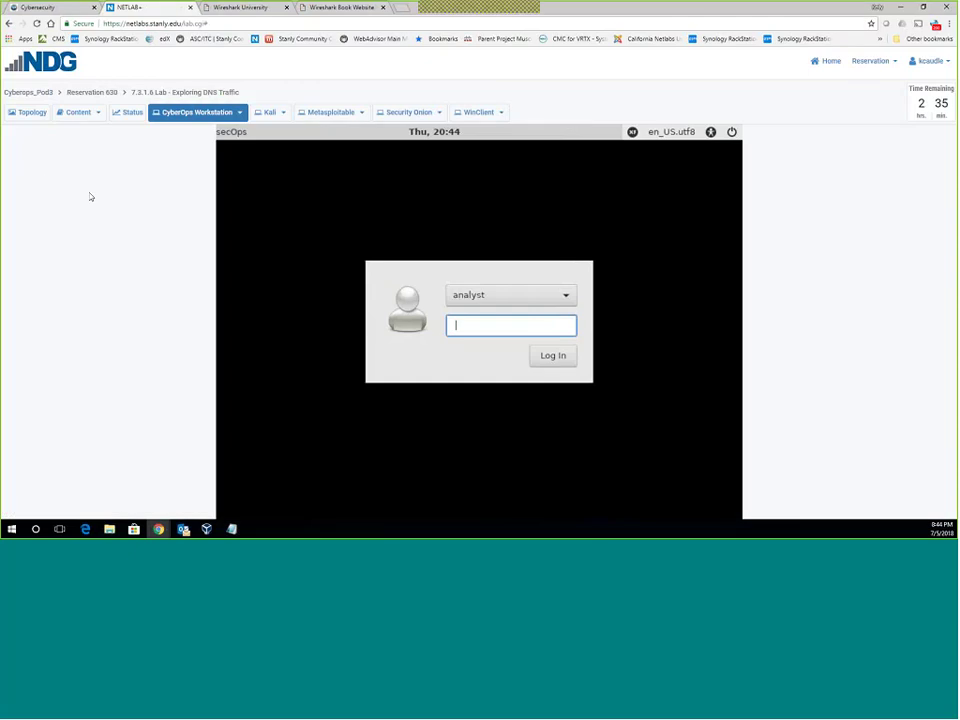
left_click(236, 115)
left_click(197, 167)
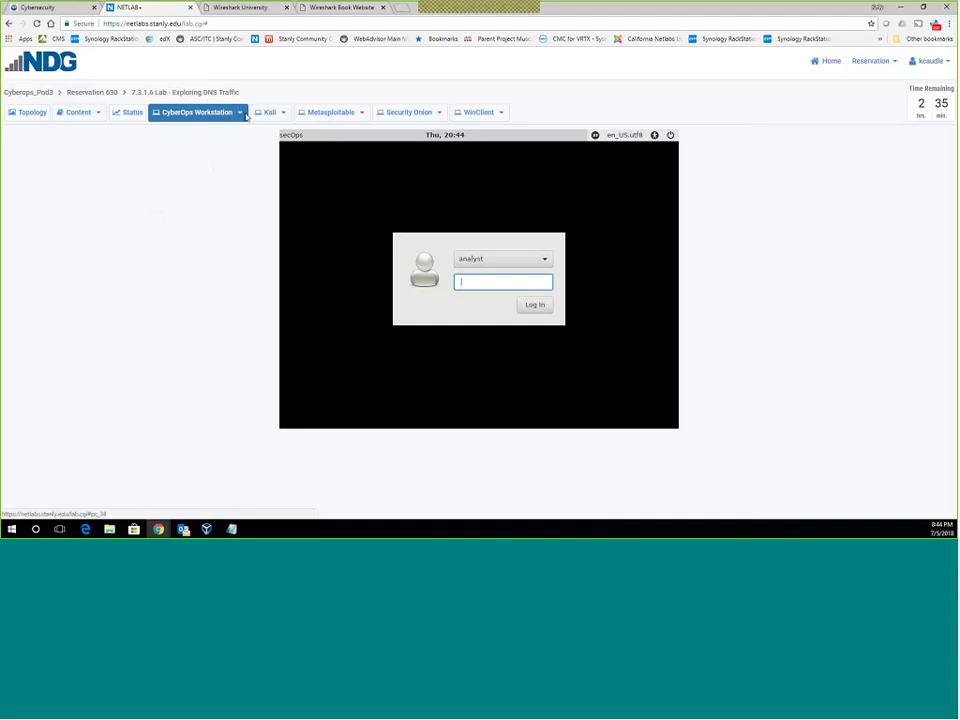
Undock the workstation console into its own window, then dock it back into the page.
left_click(242, 113)
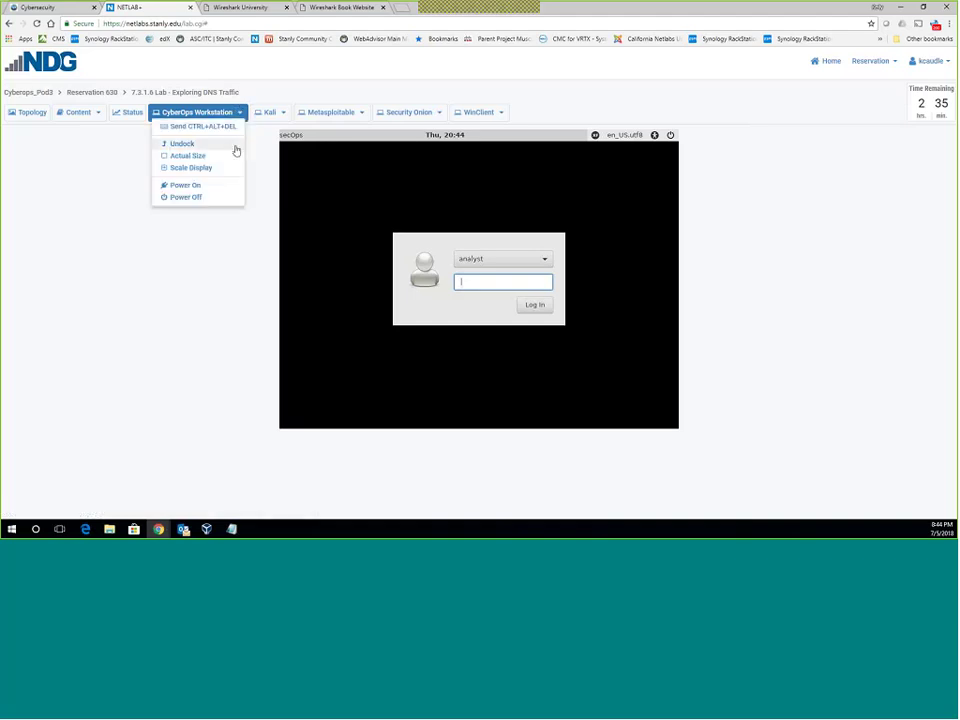
left_click(236, 145)
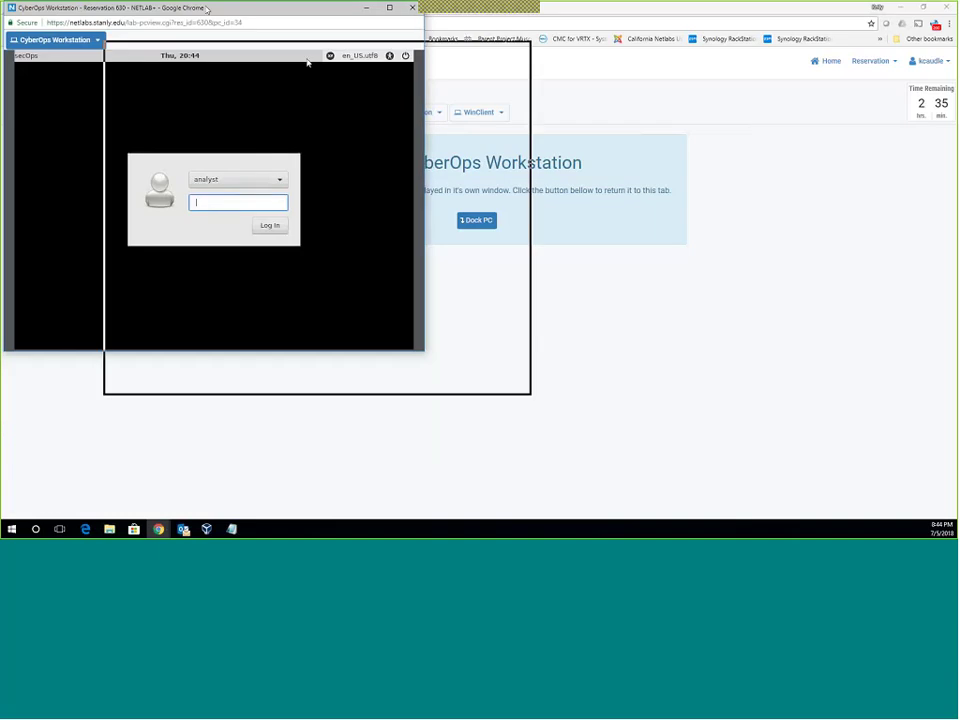
left_click_drag(307, 62, 307, 62)
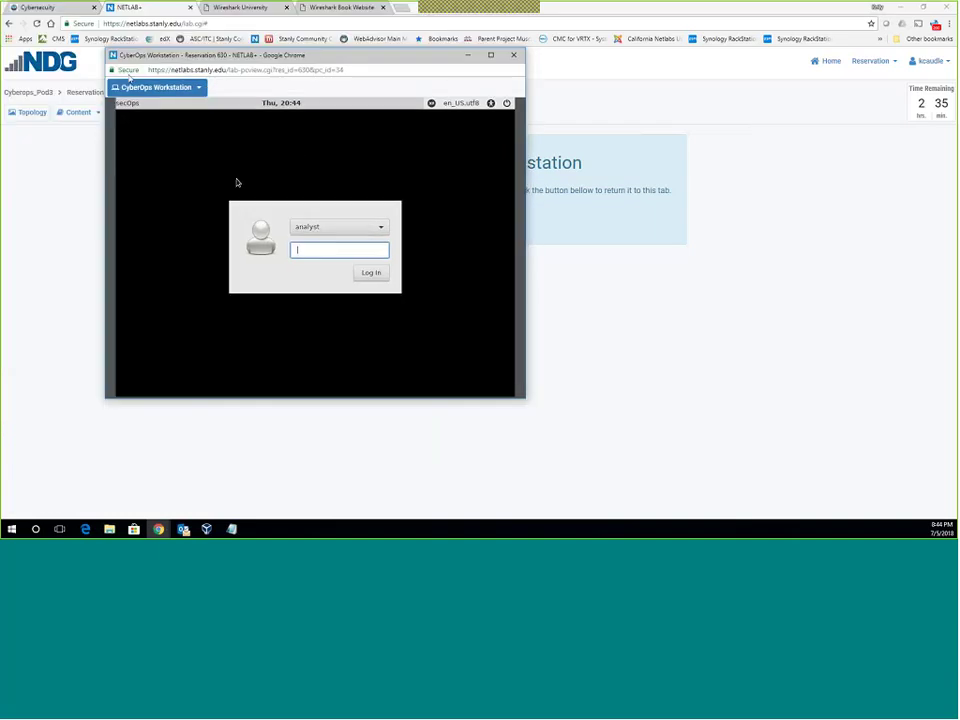
left_click(178, 89)
left_click(208, 122)
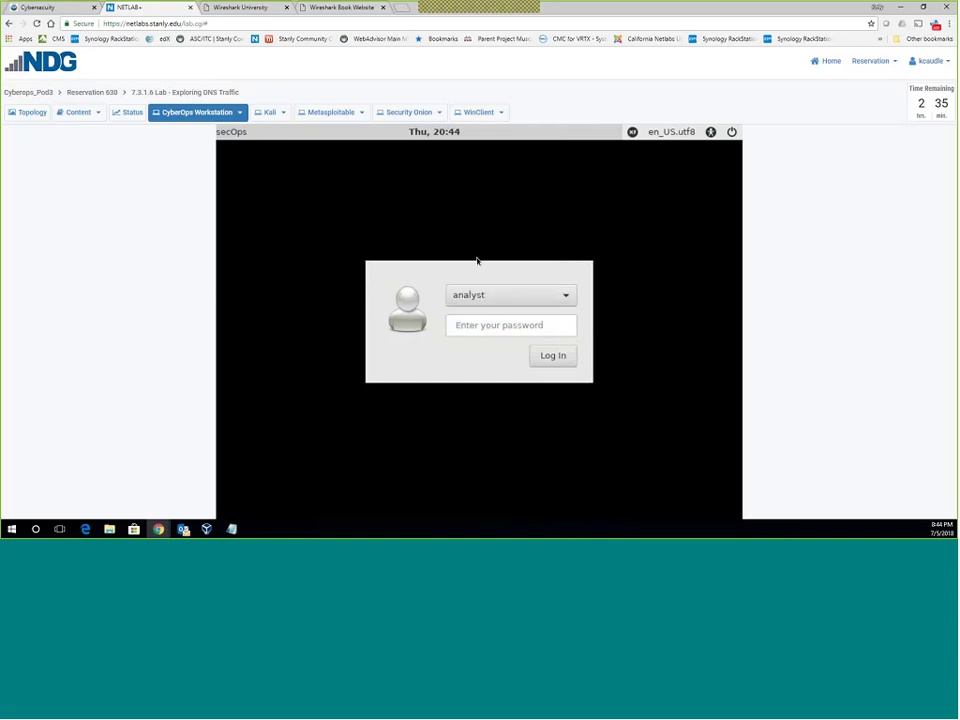
left_click(527, 294)
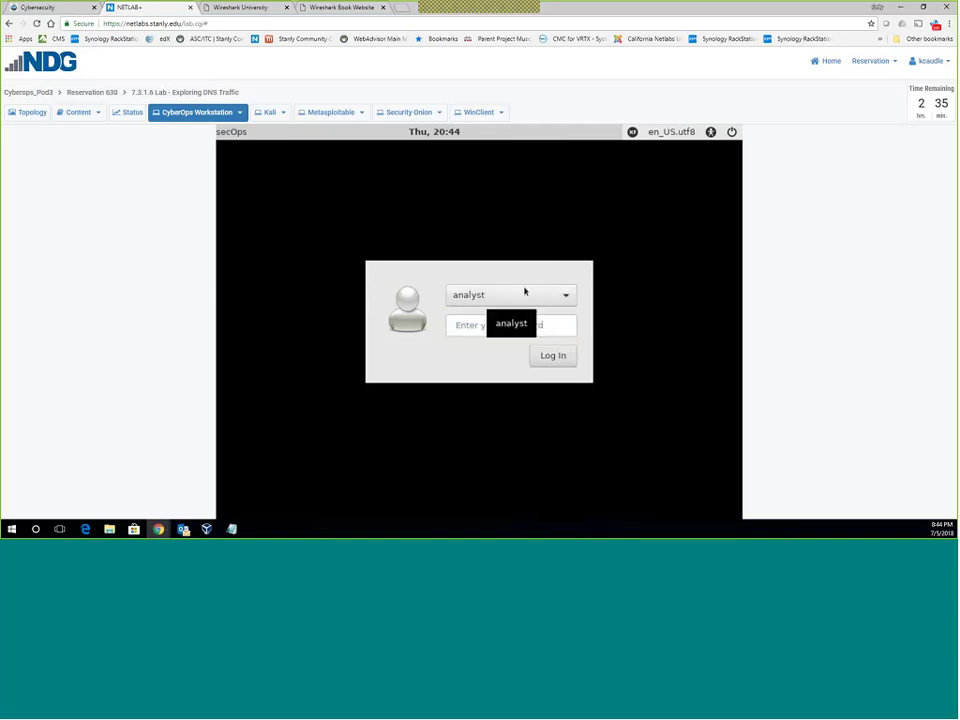
Undock and re-dock the workstation console twice more, moving the separate window toward the centre.
left_click(200, 112)
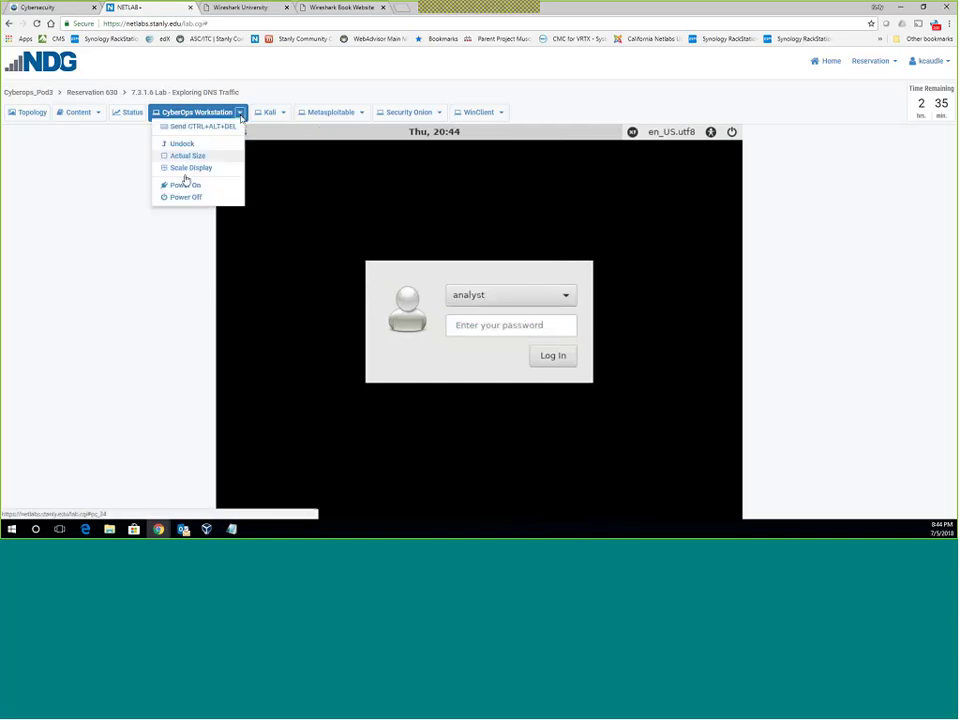
left_click(182, 144)
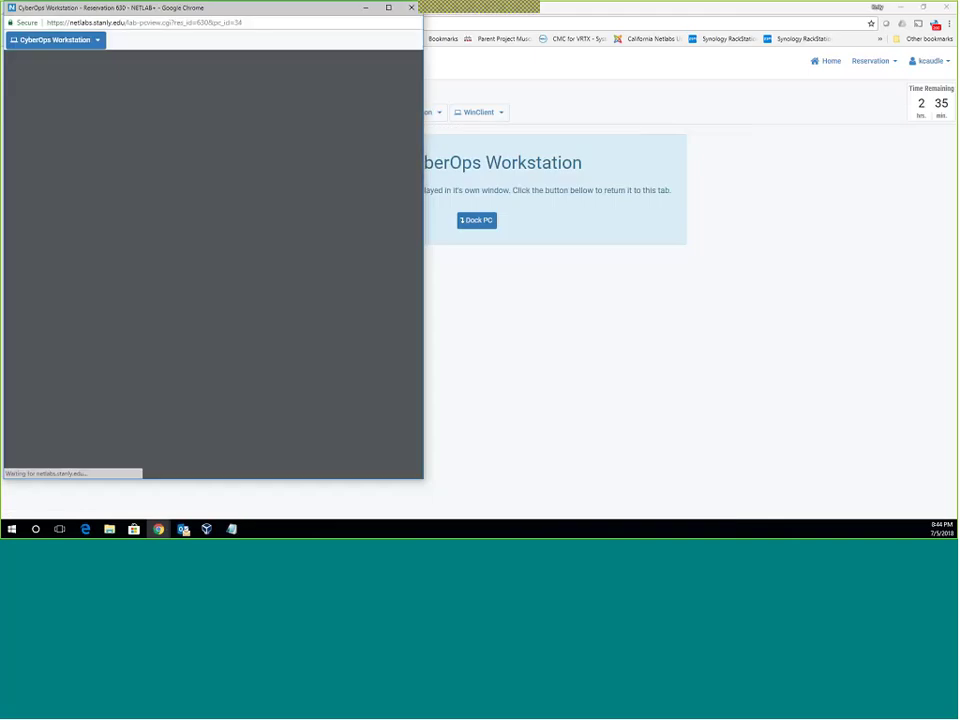
left_click(88, 45)
left_click(115, 83)
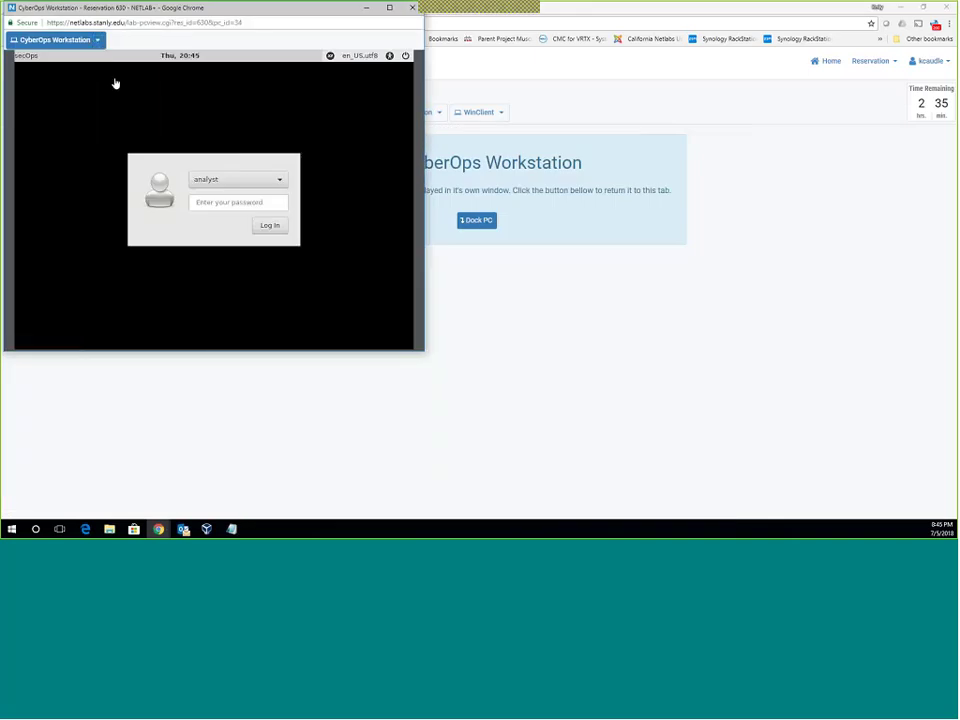
left_click(92, 40)
left_click(100, 71)
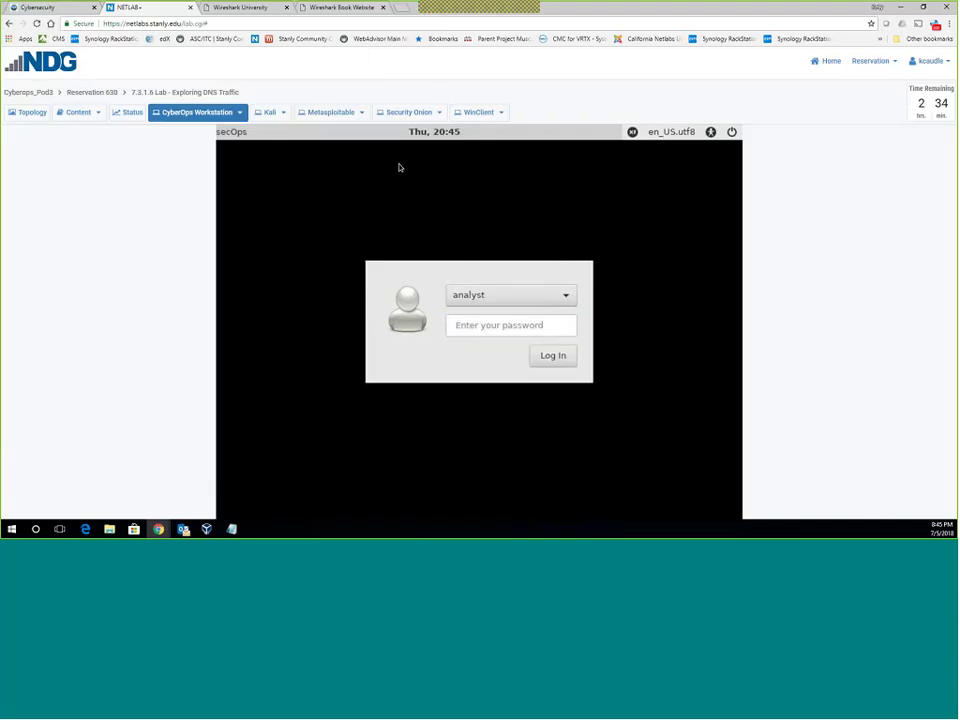
left_click(238, 112)
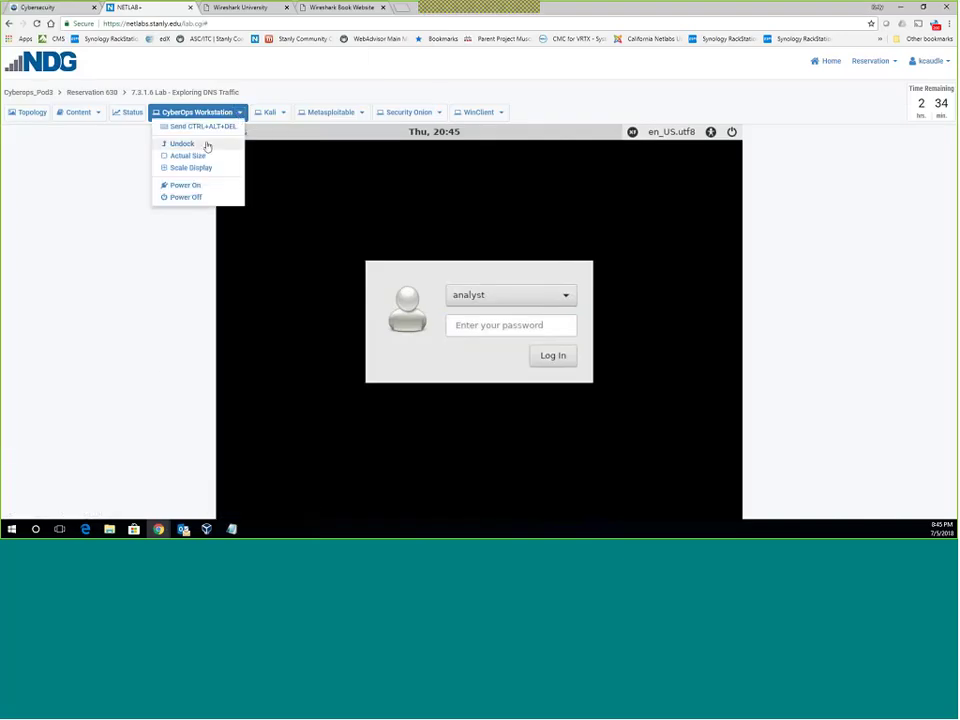
left_click(207, 144)
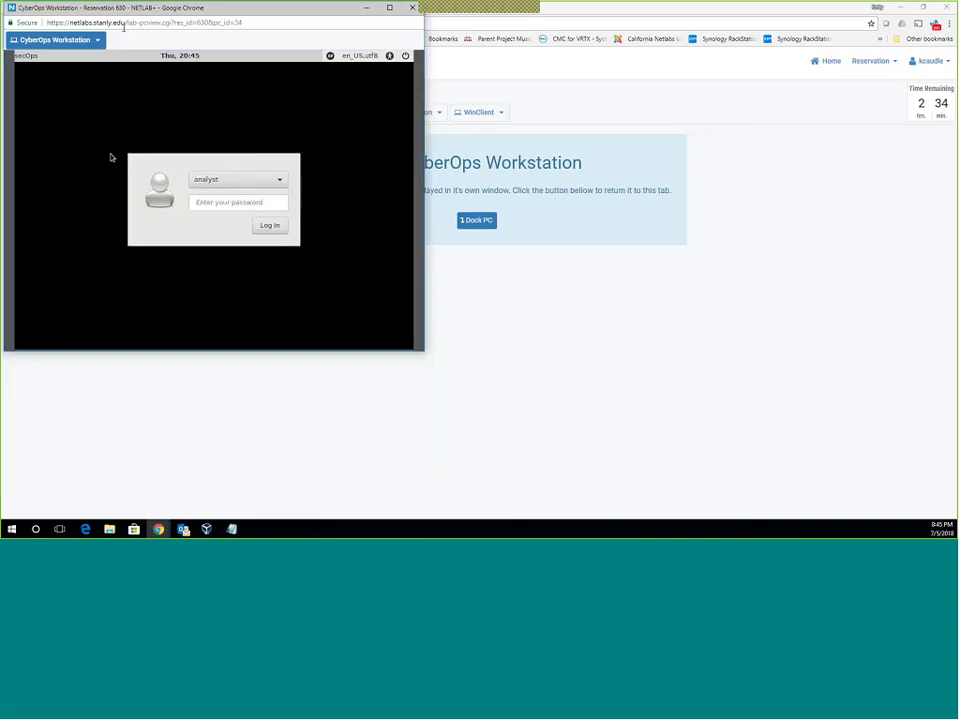
left_click(97, 39)
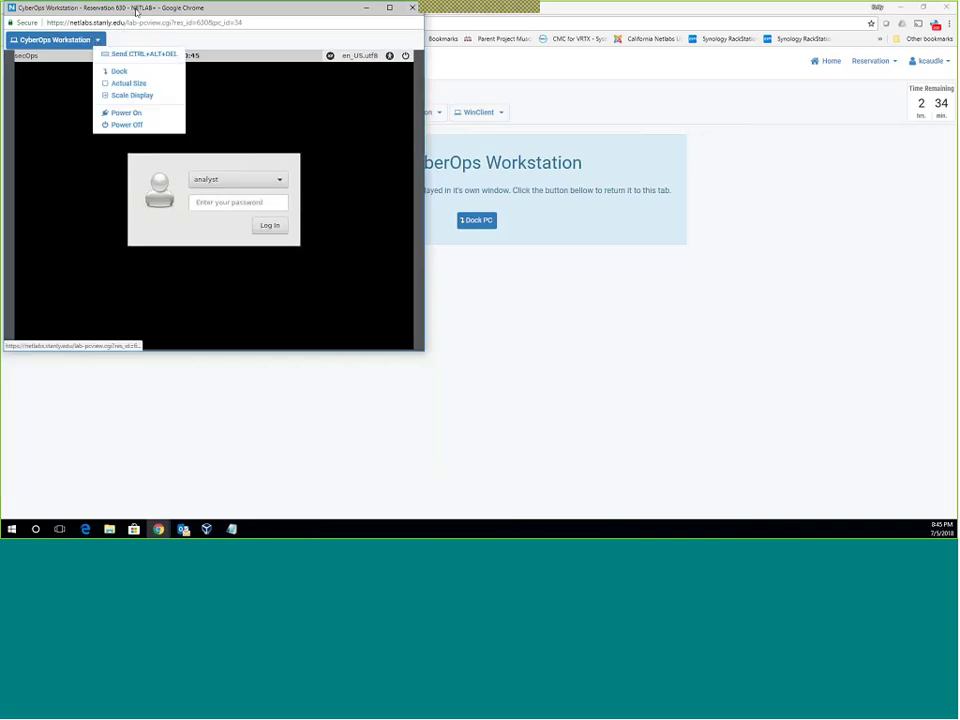
left_click_drag(137, 11, 398, 140)
left_click(377, 202)
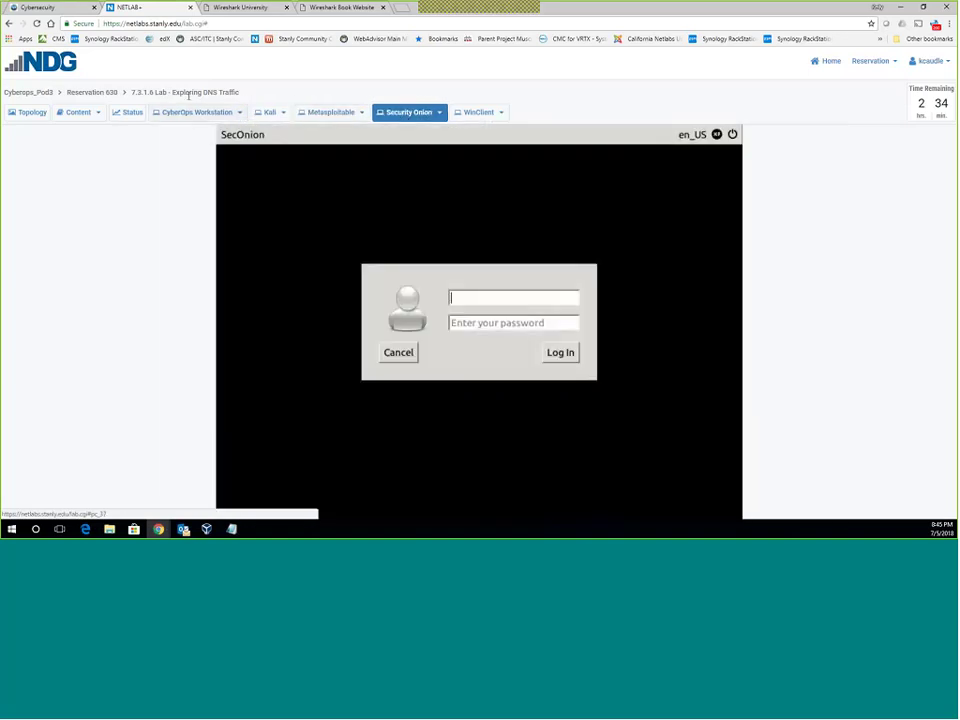
Switch to the WinClient console and unlock it to reach the Windows login screen.
left_click(190, 112)
left_click(480, 114)
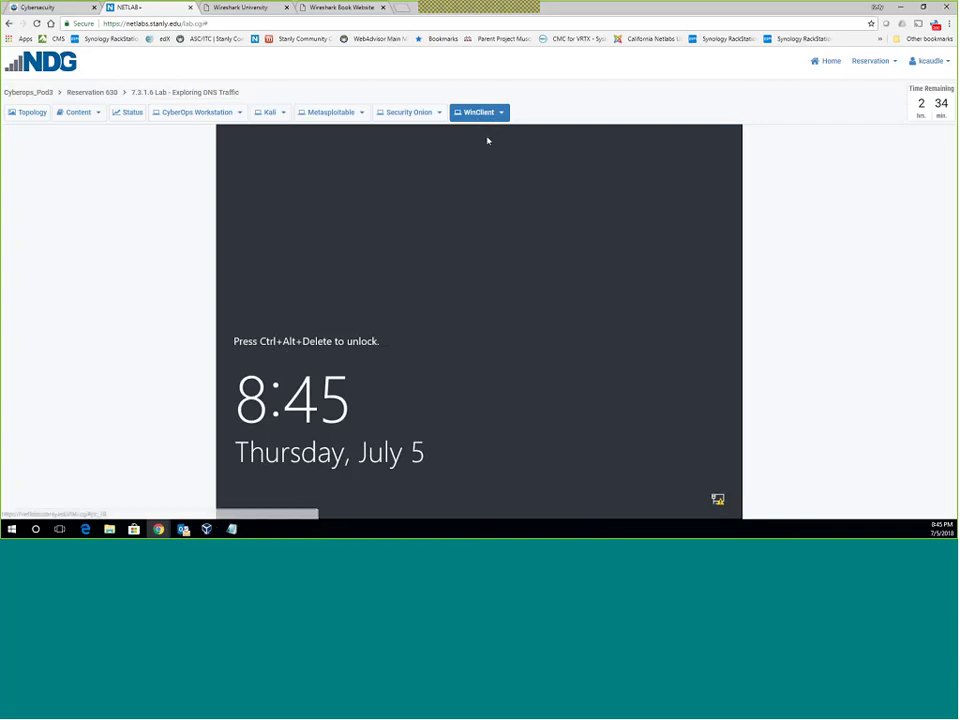
left_click(502, 113)
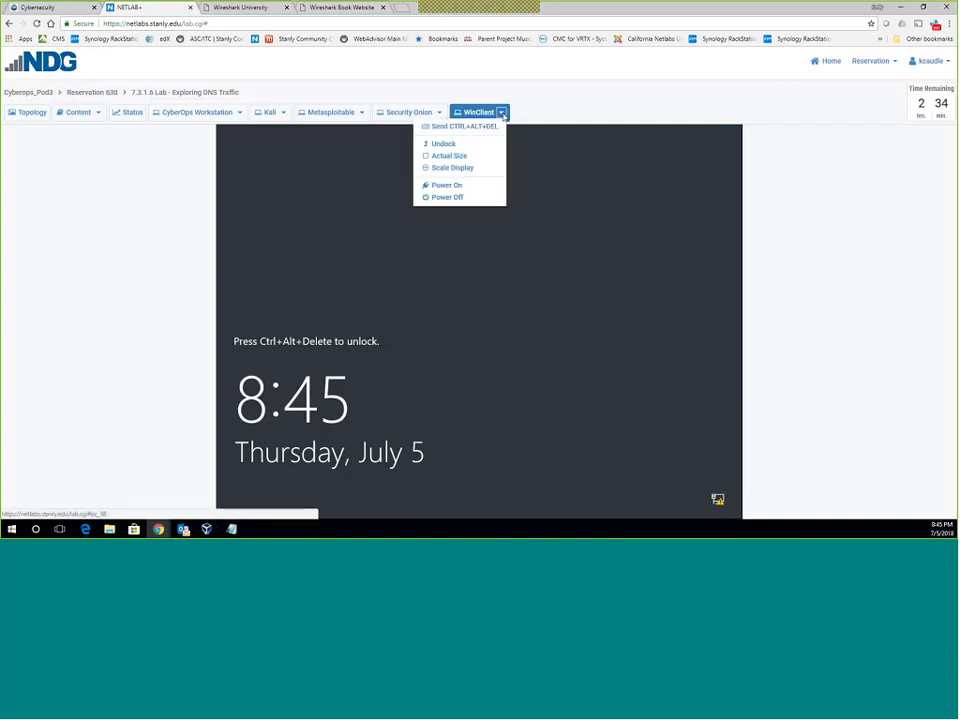
left_click(472, 127)
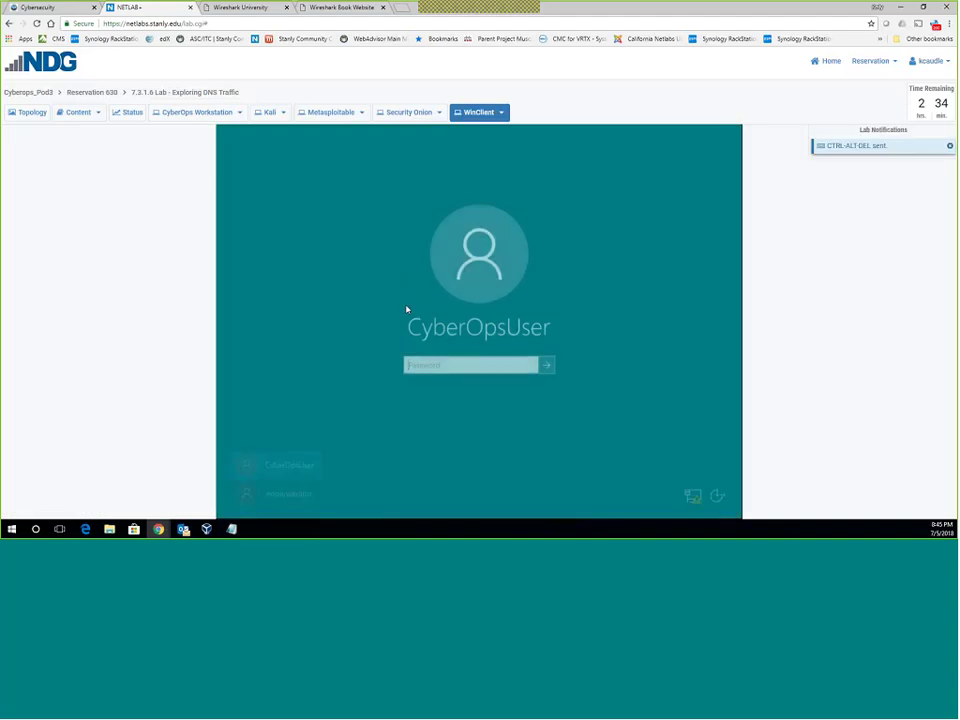
left_click(502, 113)
left_click(502, 113)
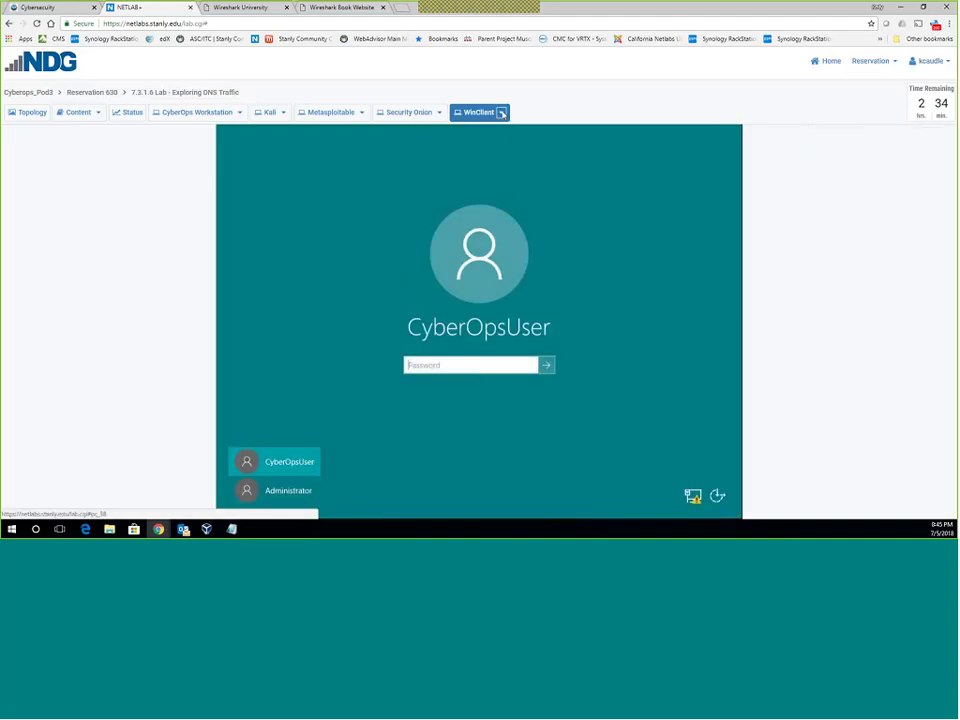
Check the lab instructions, then choose the CyberOpsUser account on the WinClient sign-in screen.
left_click(79, 113)
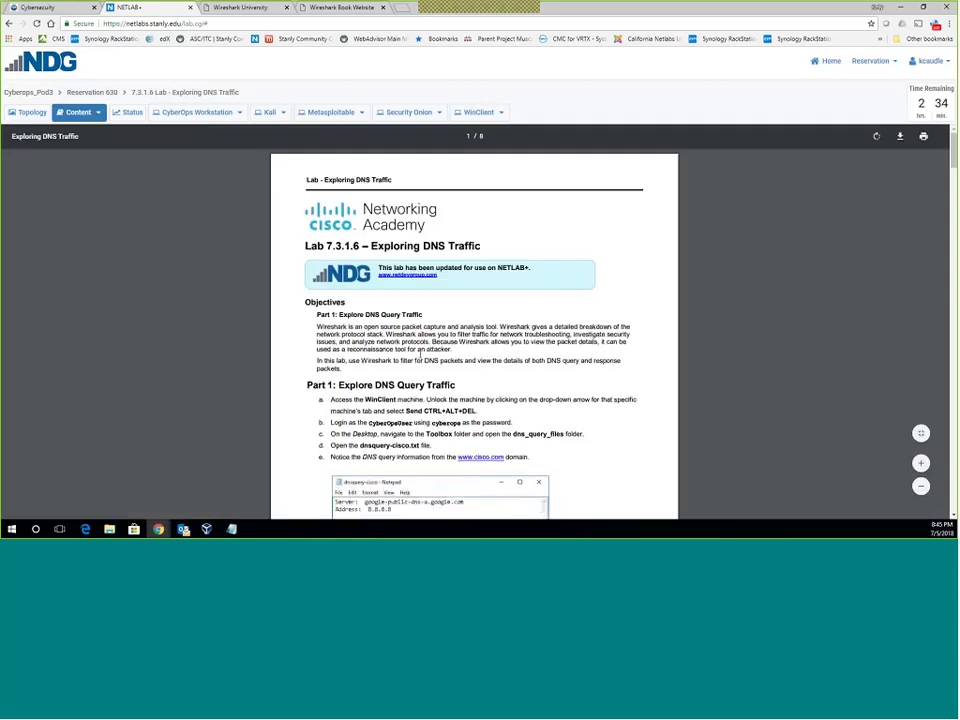
scroll(369, 210, "down", 5)
scroll(363, 257, "up", 2)
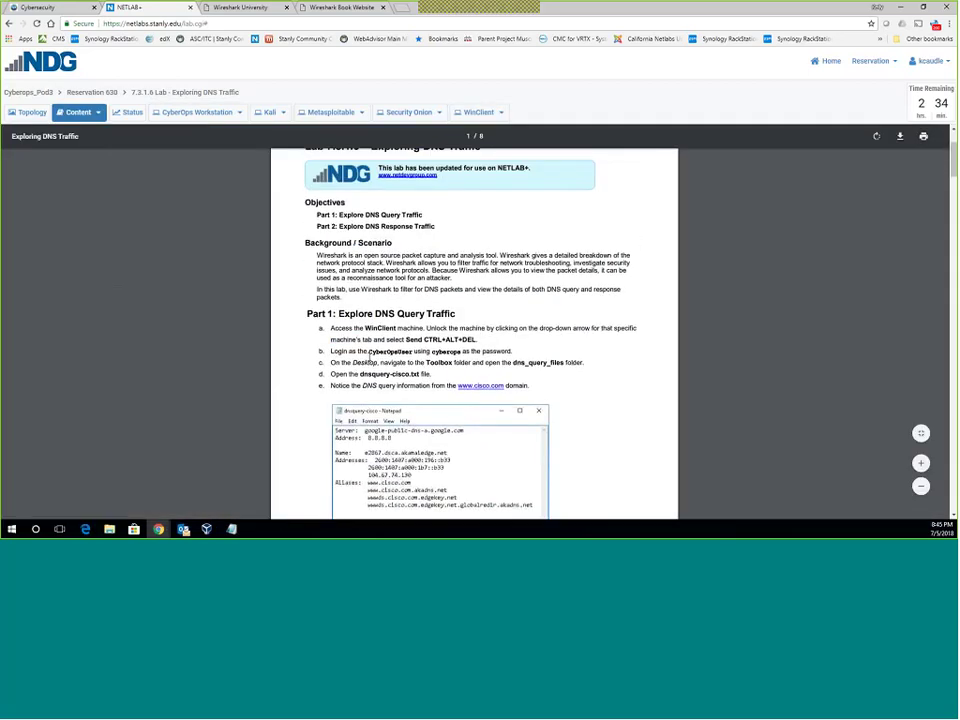
left_click(482, 112)
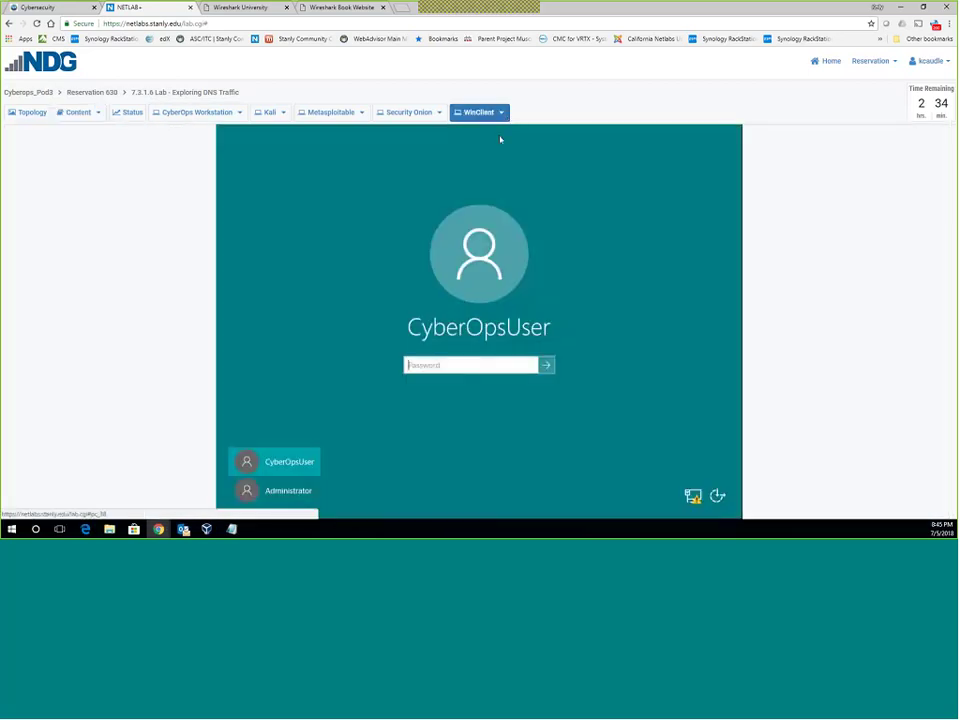
left_click(281, 496)
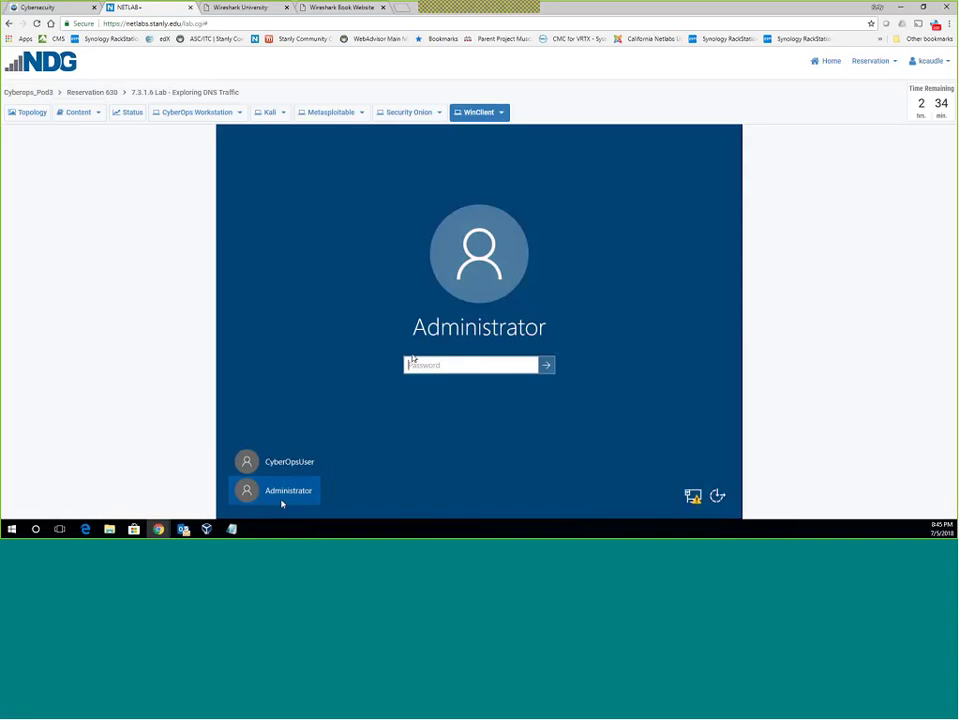
left_click(281, 463)
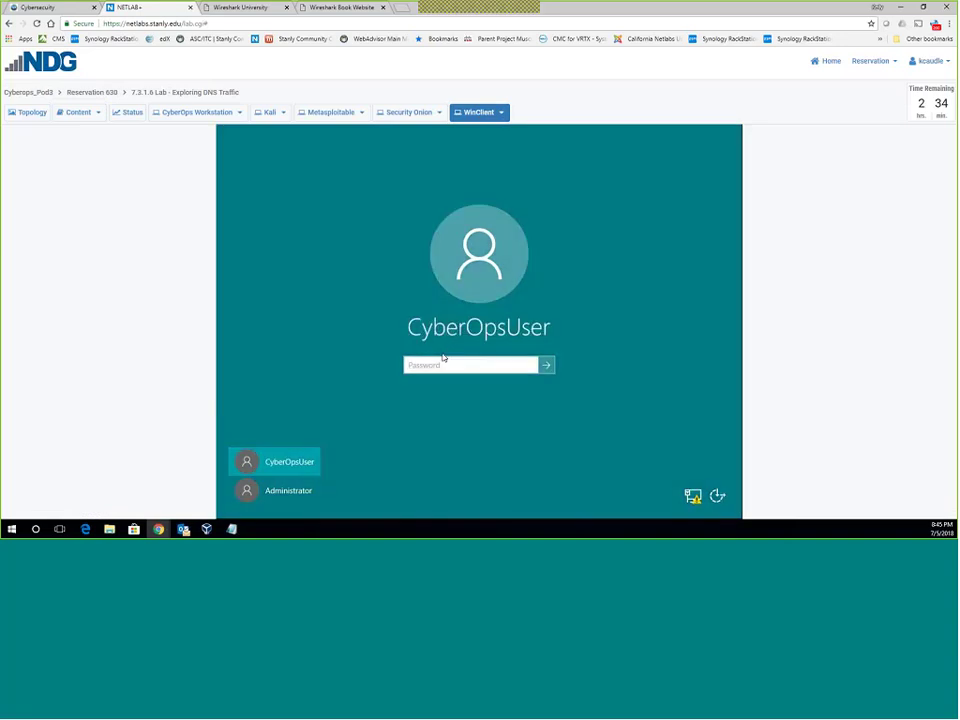
Sign in with the lab user's password, open dnsquery-cisco from Toolbox\dns_query_files, then open pcaps.
type("Cisco123!")
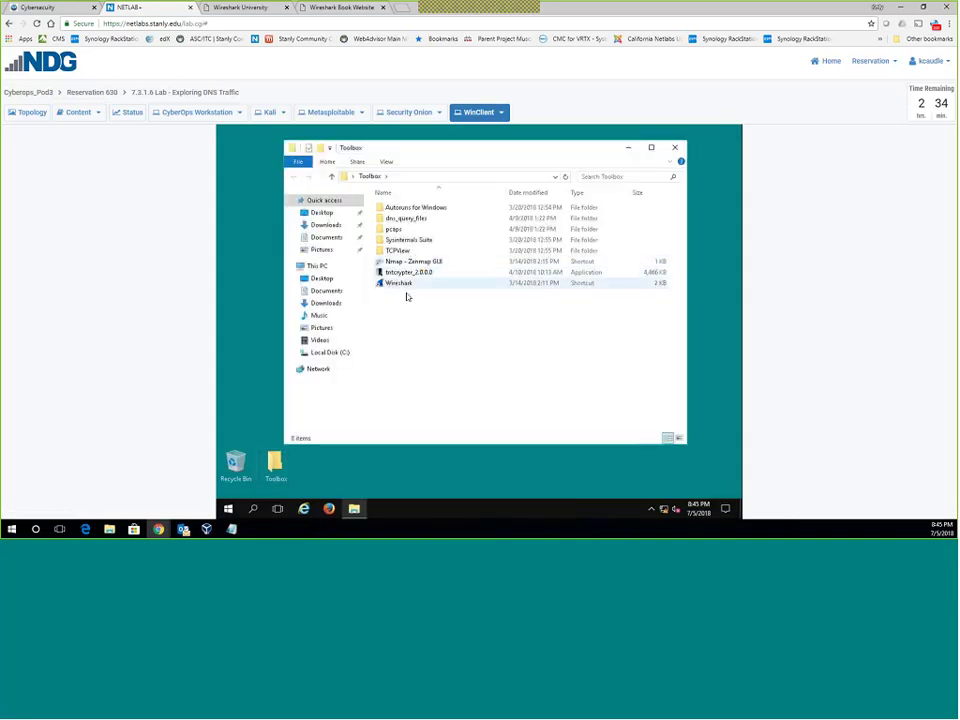
double_click(410, 219)
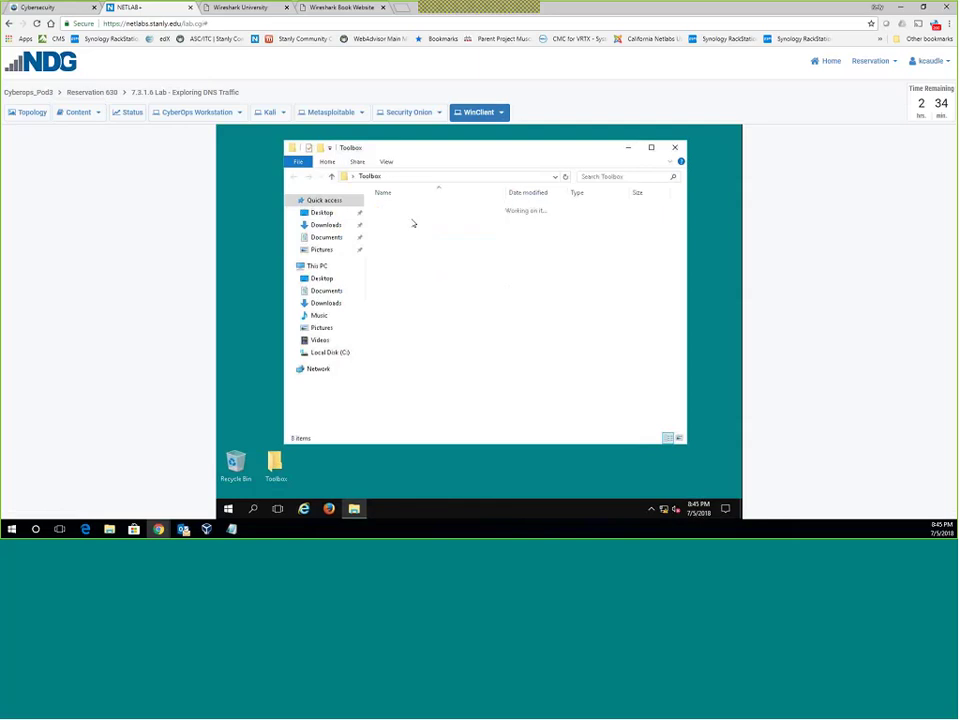
double_click(413, 215)
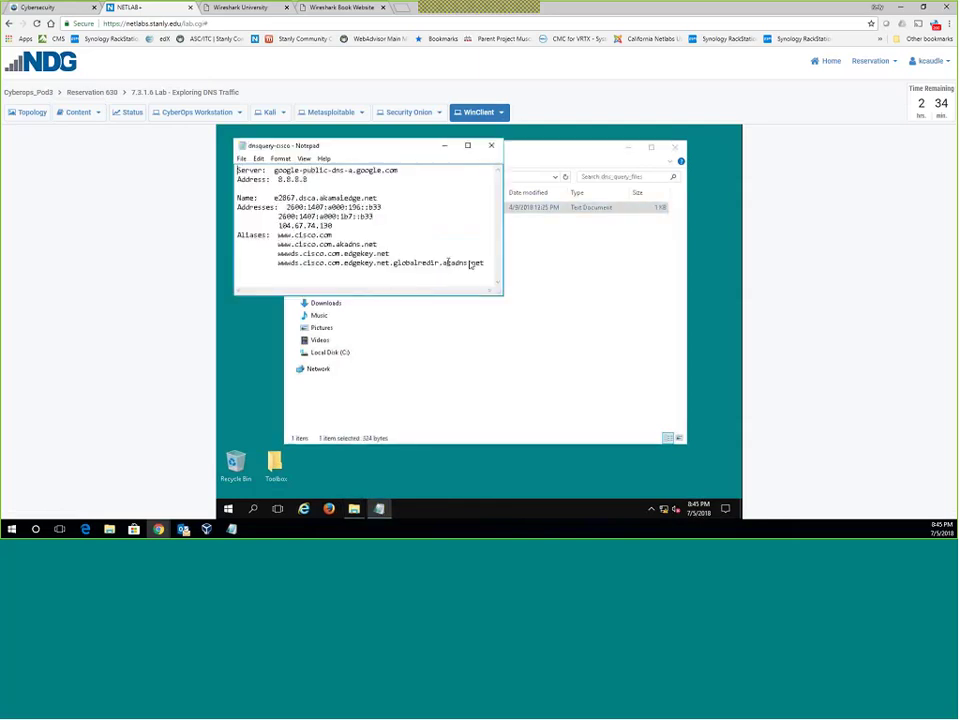
key("alt+Tab")
left_click(366, 177)
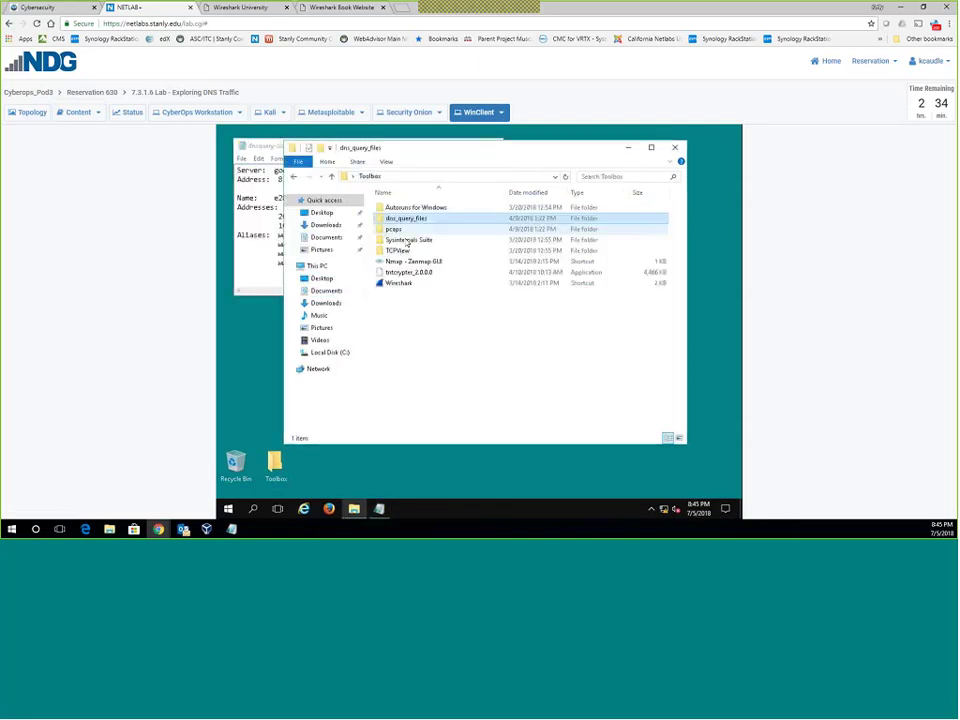
double_click(399, 229)
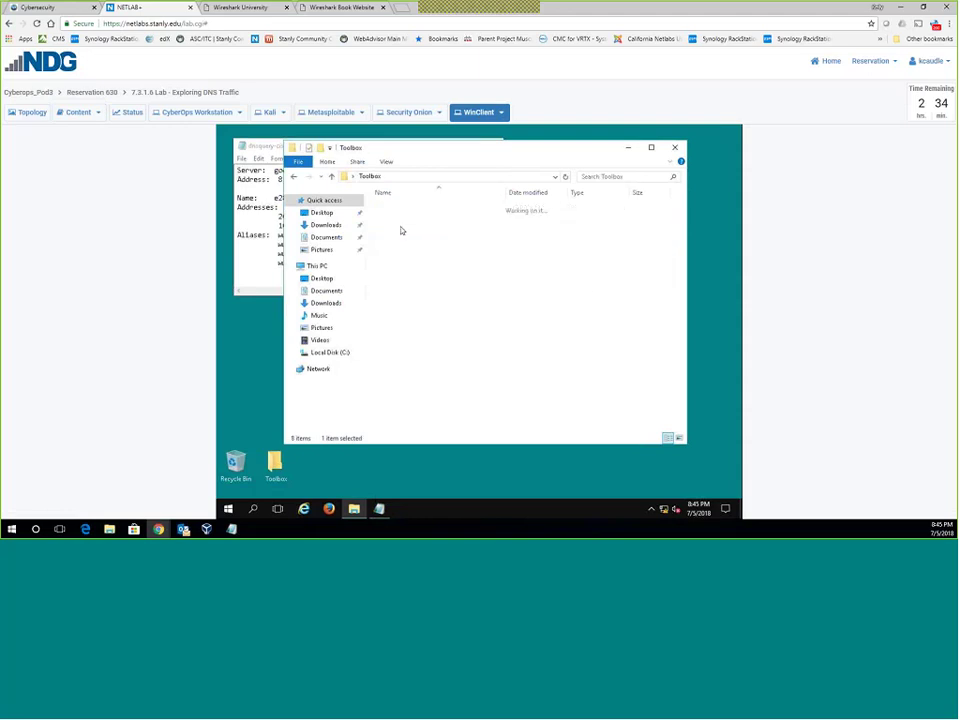
Open dnstraffic-cisco in Wireshark, filter on udp.port == 53, and inspect frames 10, 8 and 9.
double_click(403, 208)
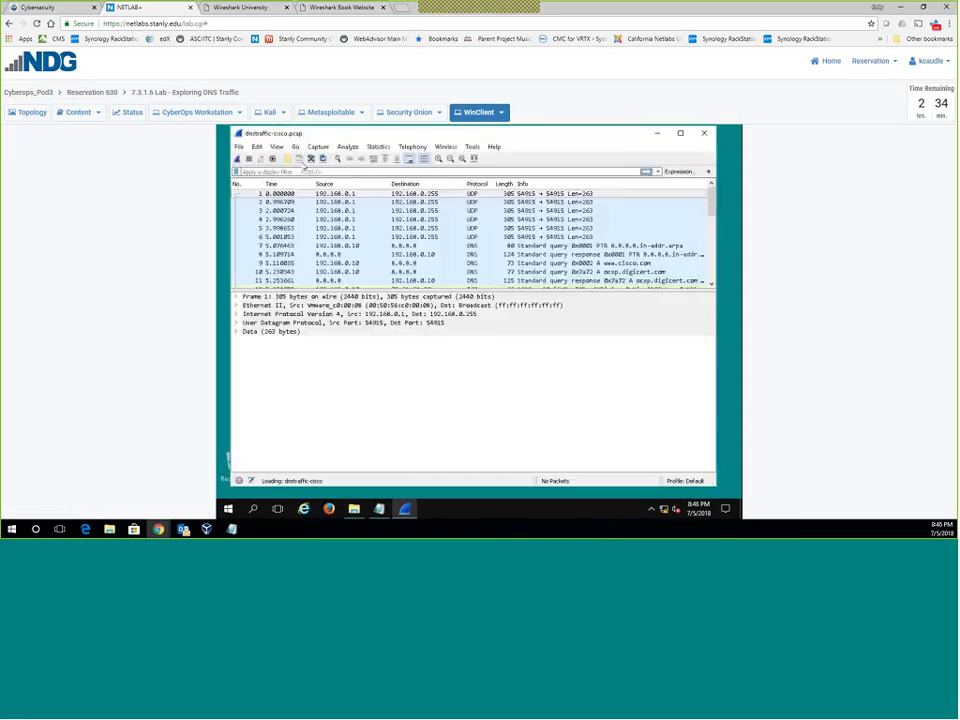
left_click(275, 172)
type("udp")
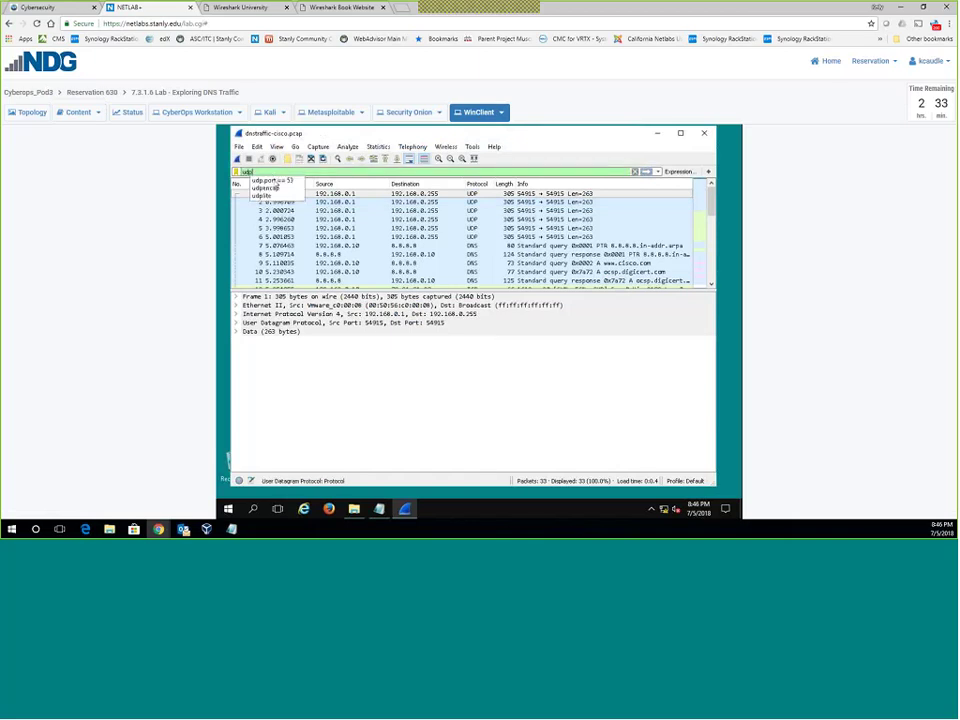
left_click(271, 181)
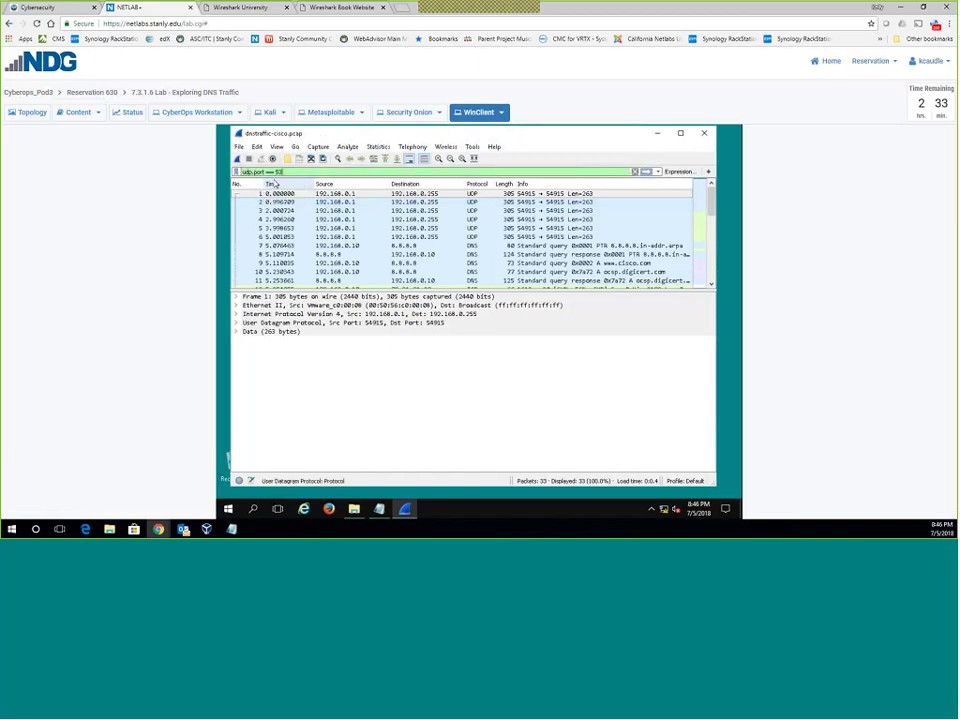
left_click(646, 172)
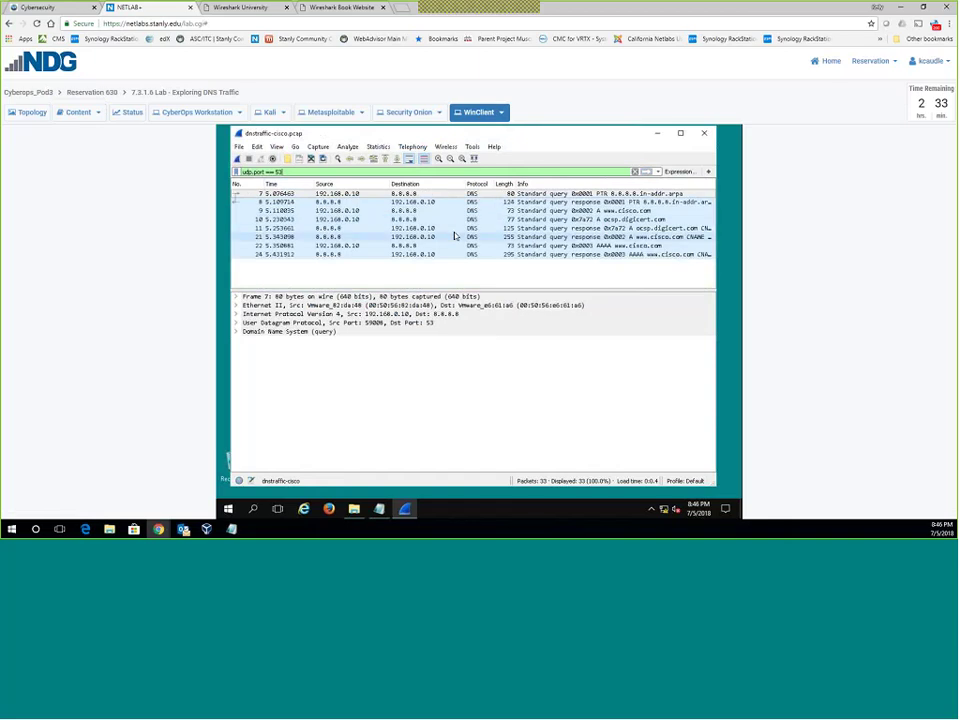
left_click(386, 220)
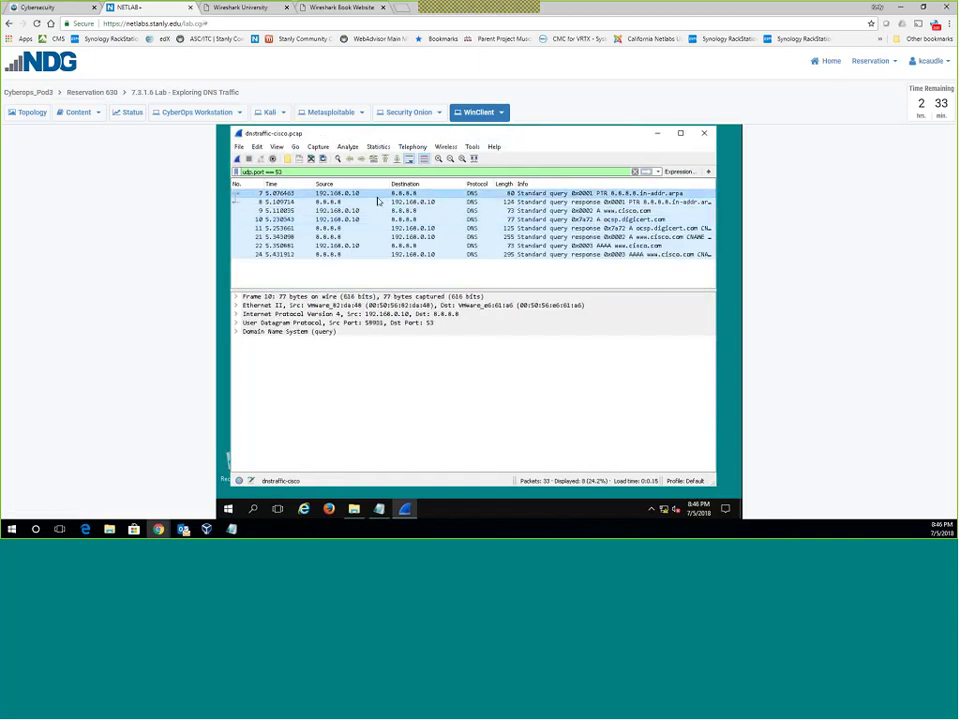
left_click(378, 201)
left_click(366, 211)
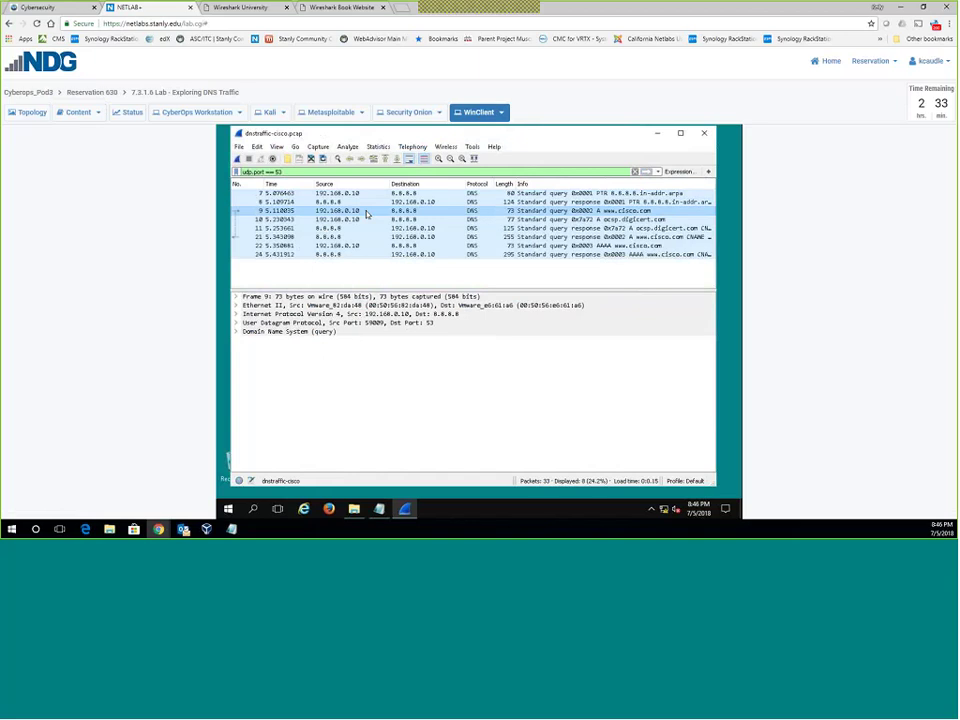
Sign out of the WinClient Windows session via Ctrl+Alt+Del.
left_click(492, 112)
left_click(479, 127)
left_click(459, 285)
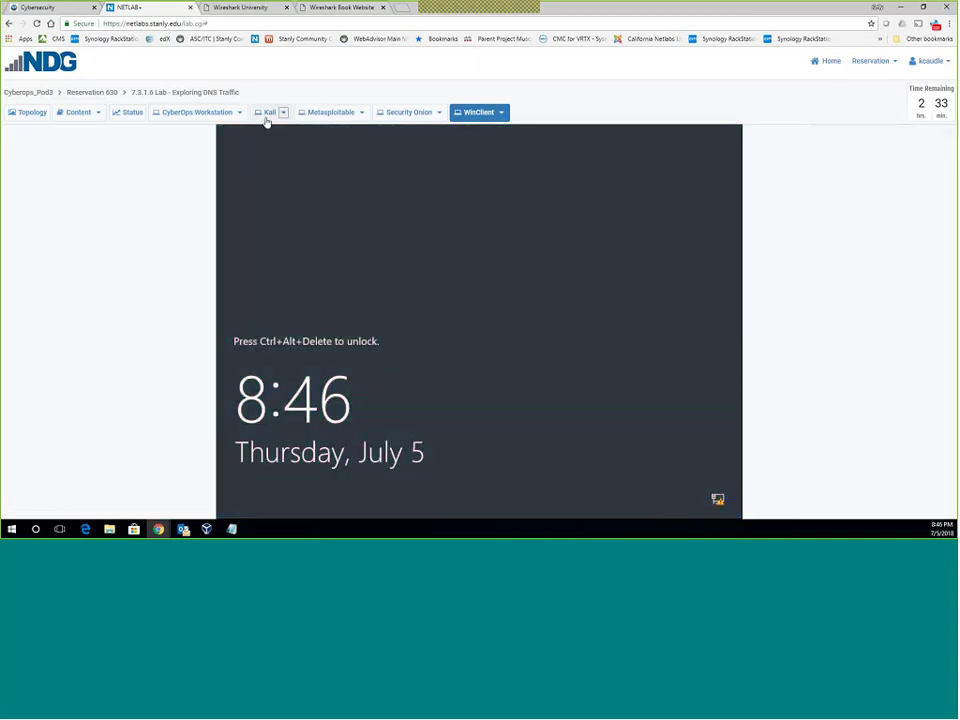
Set the Metasploitable, CyberOps Workstation and Security Onion consoles to Actual Size.
left_click(268, 114)
left_click(340, 112)
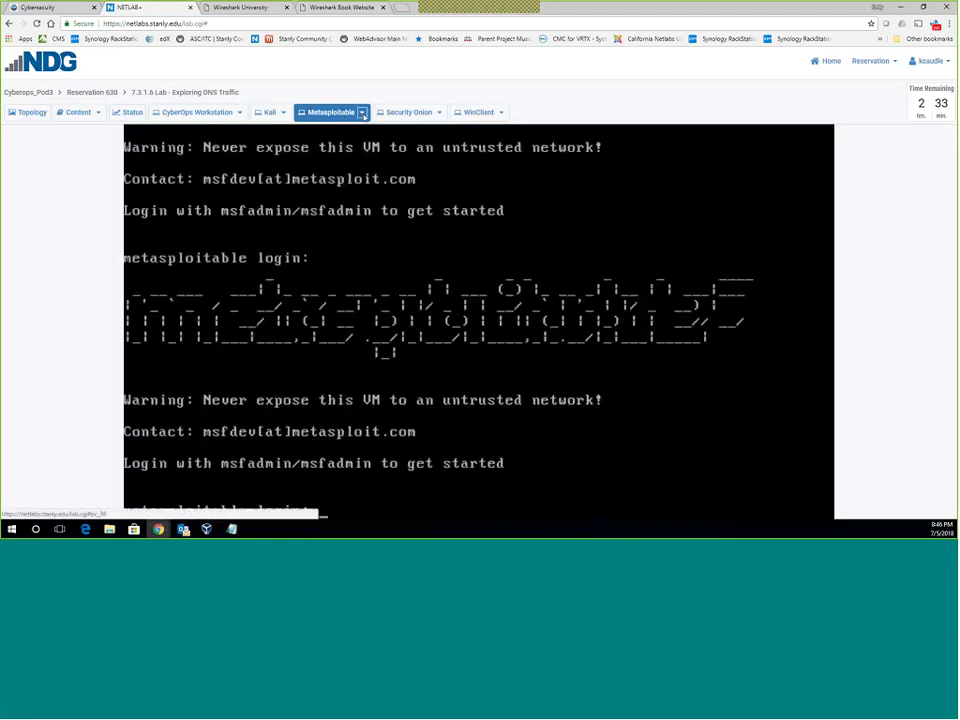
left_click(361, 112)
left_click(335, 160)
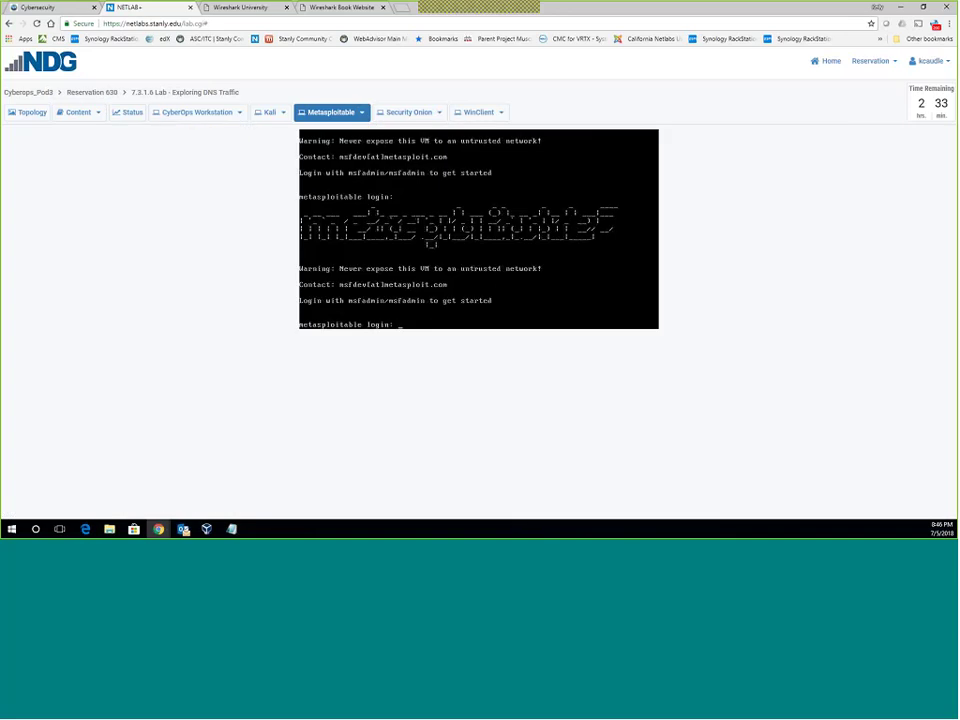
left_click(218, 119)
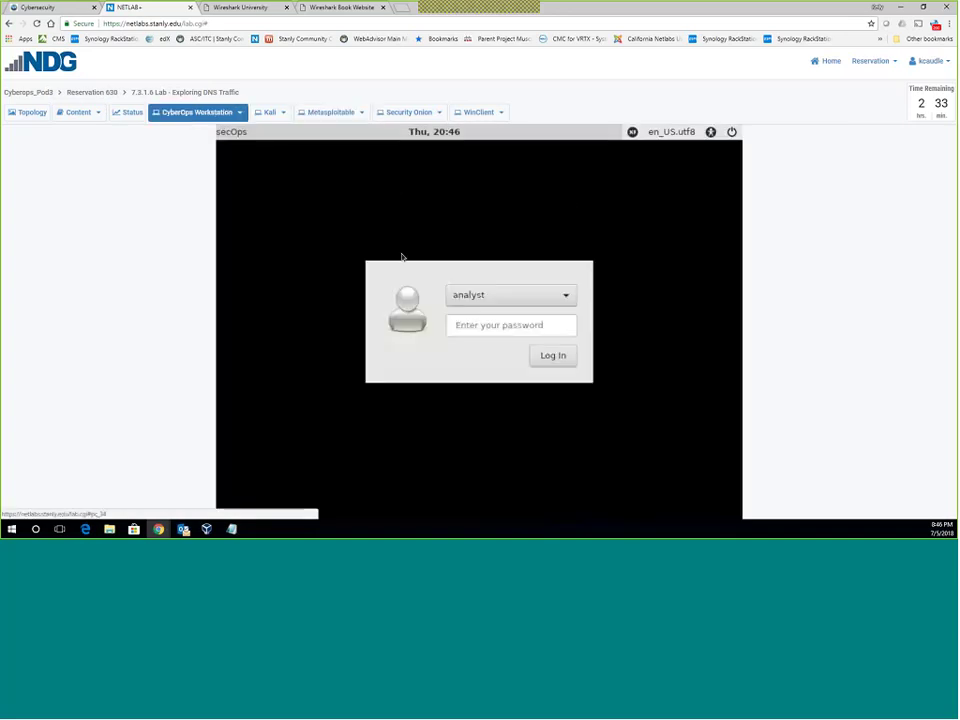
left_click(239, 112)
left_click(214, 156)
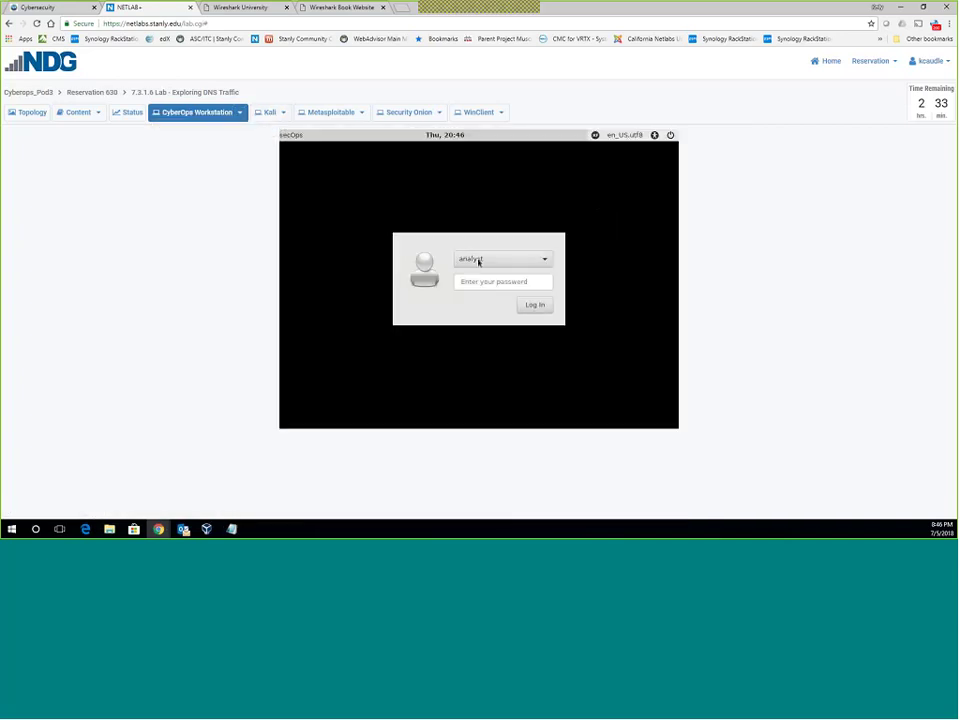
left_click(409, 112)
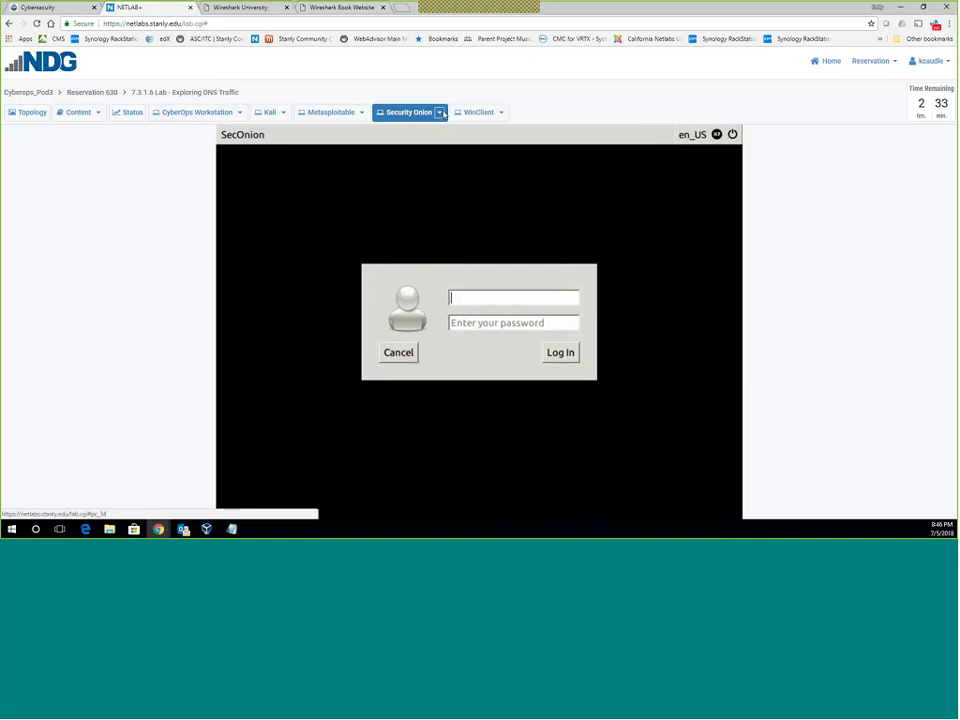
left_click(439, 112)
left_click(389, 156)
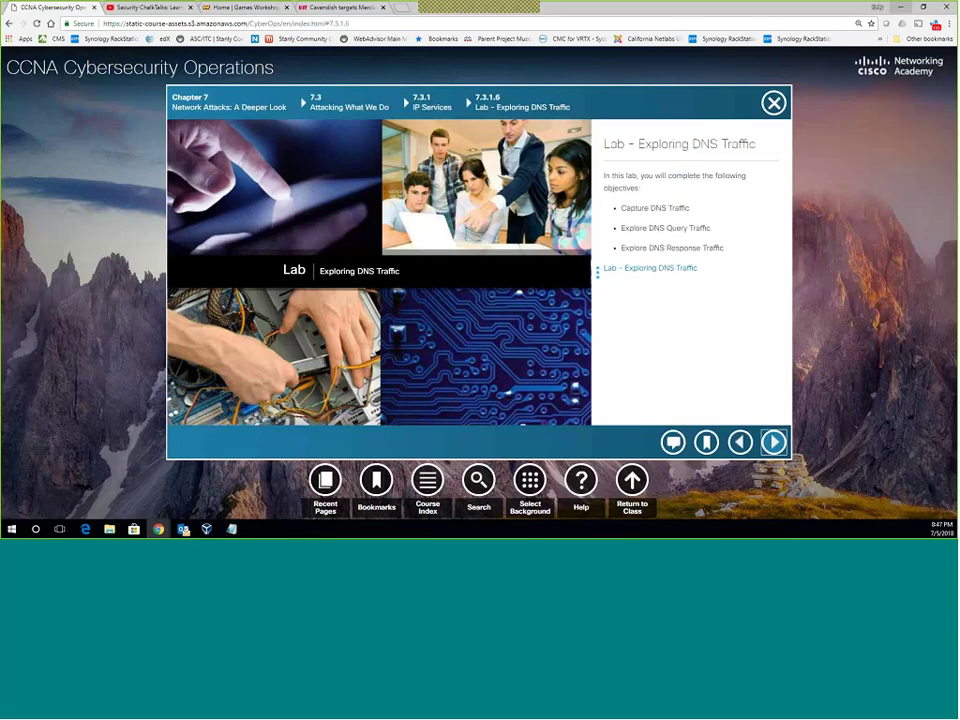
Advance to lesson page 7.3.2.1 HTTP and HTTPS and skim its opening.
left_click(774, 443)
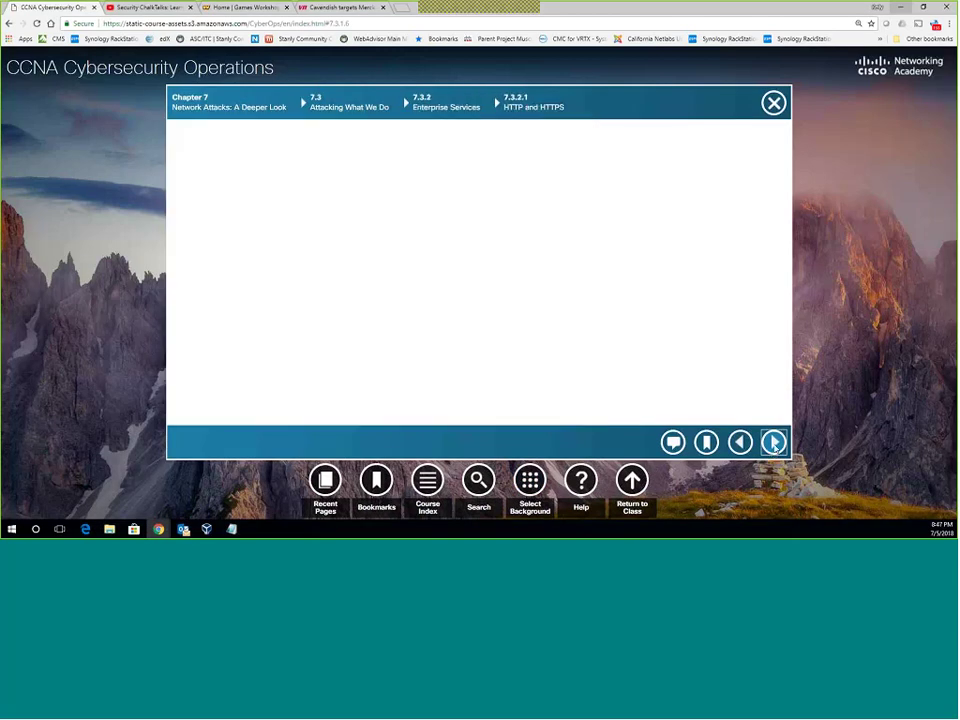
scroll(714, 371, "down", 5)
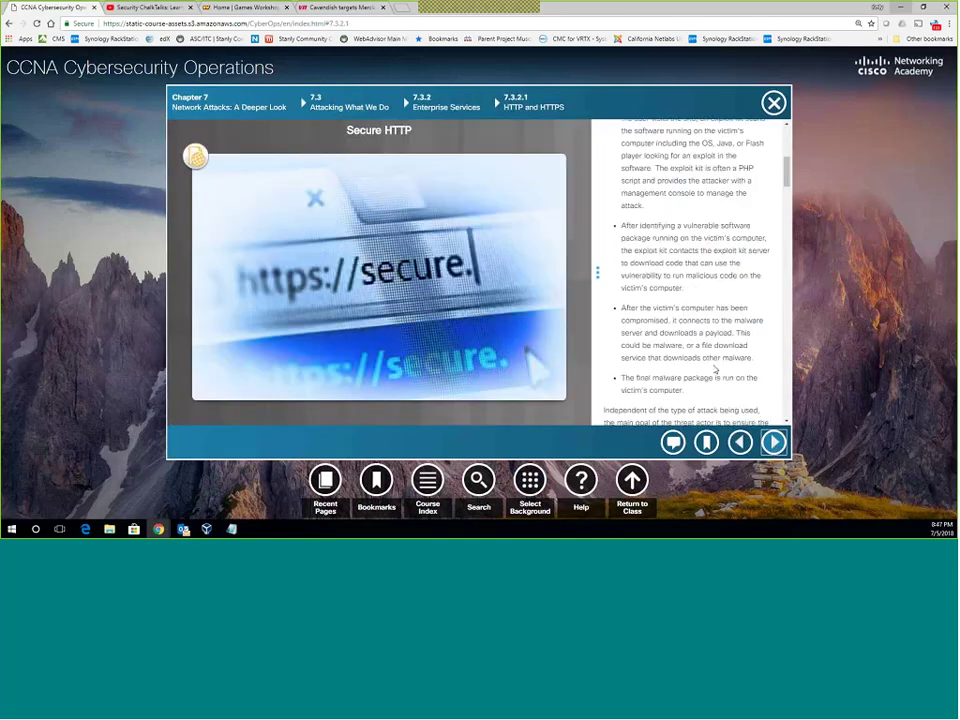
scroll(715, 370, "up", 2)
scroll(714, 371, "up", 3)
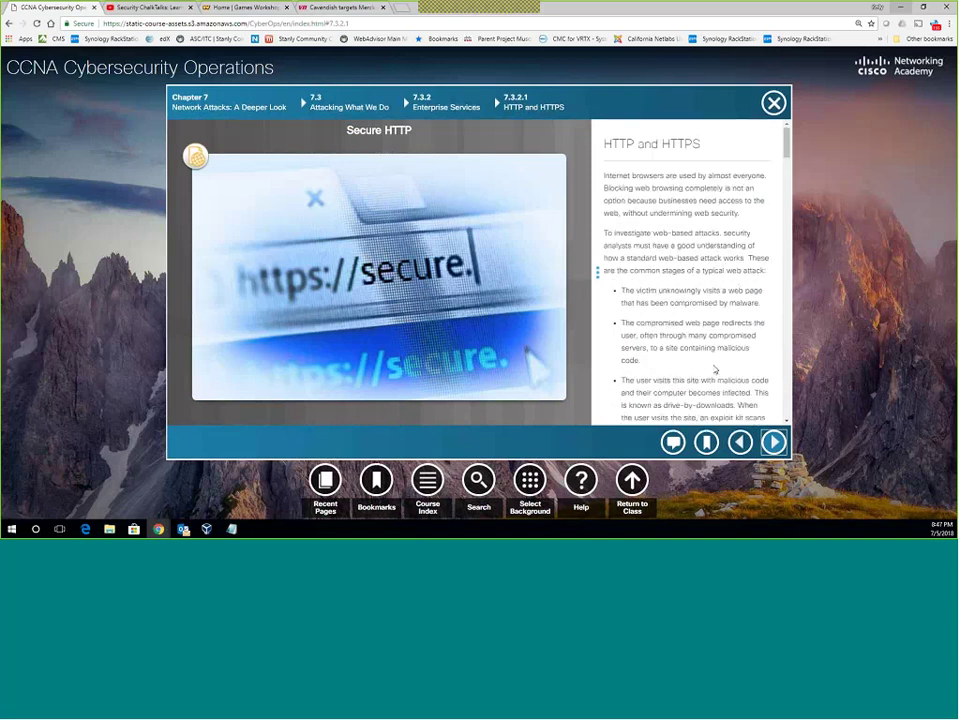
left_click(195, 157)
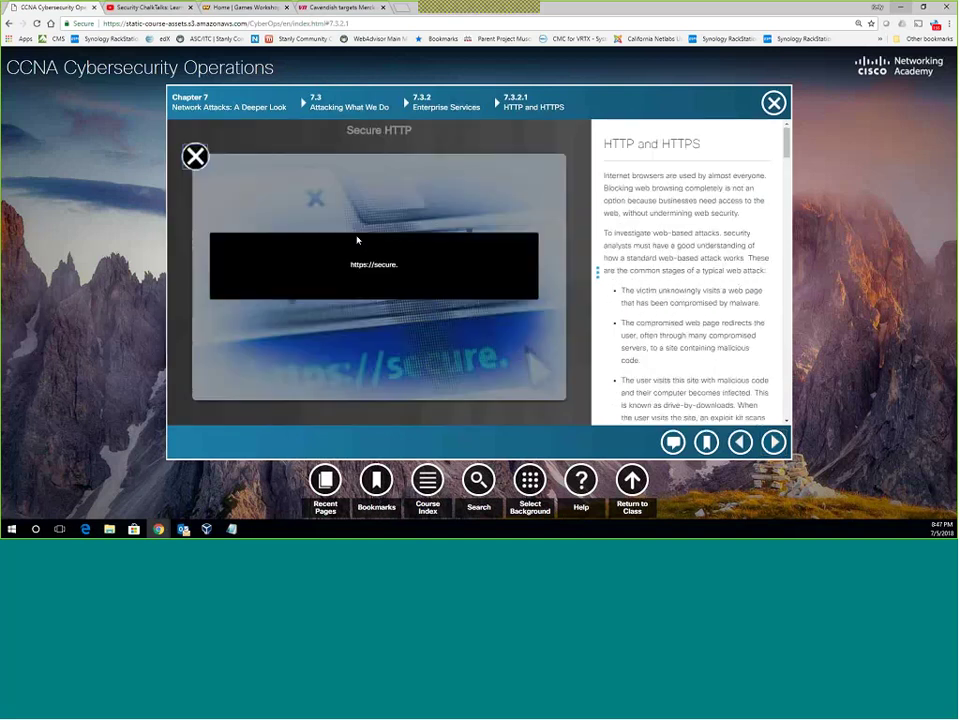
left_click(194, 157)
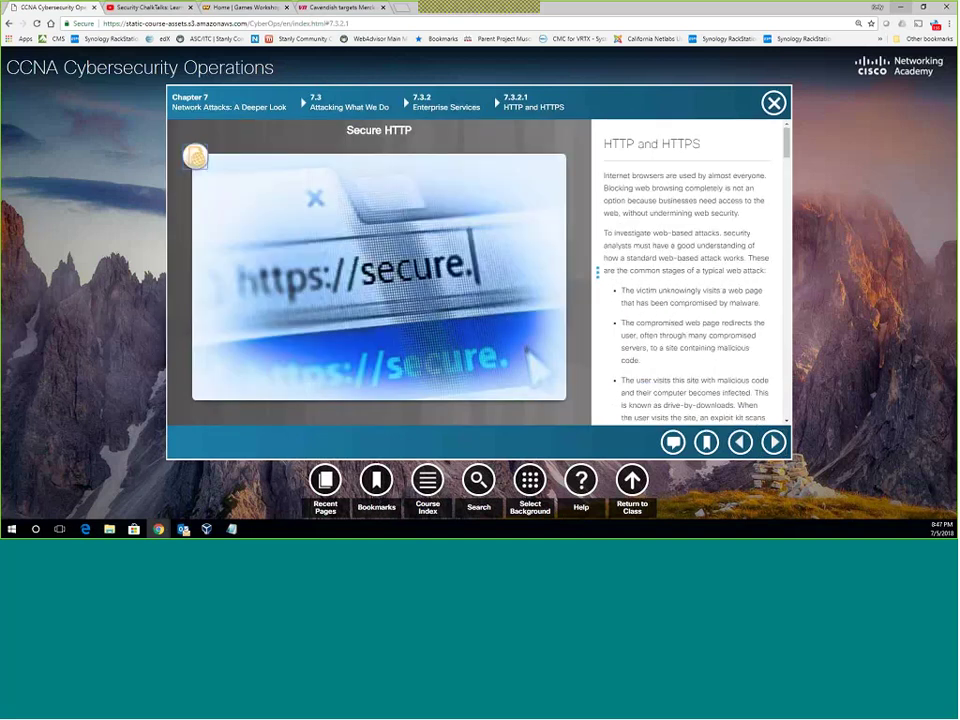
scroll(650, 322, "down", 5)
scroll(650, 322, "down", 6)
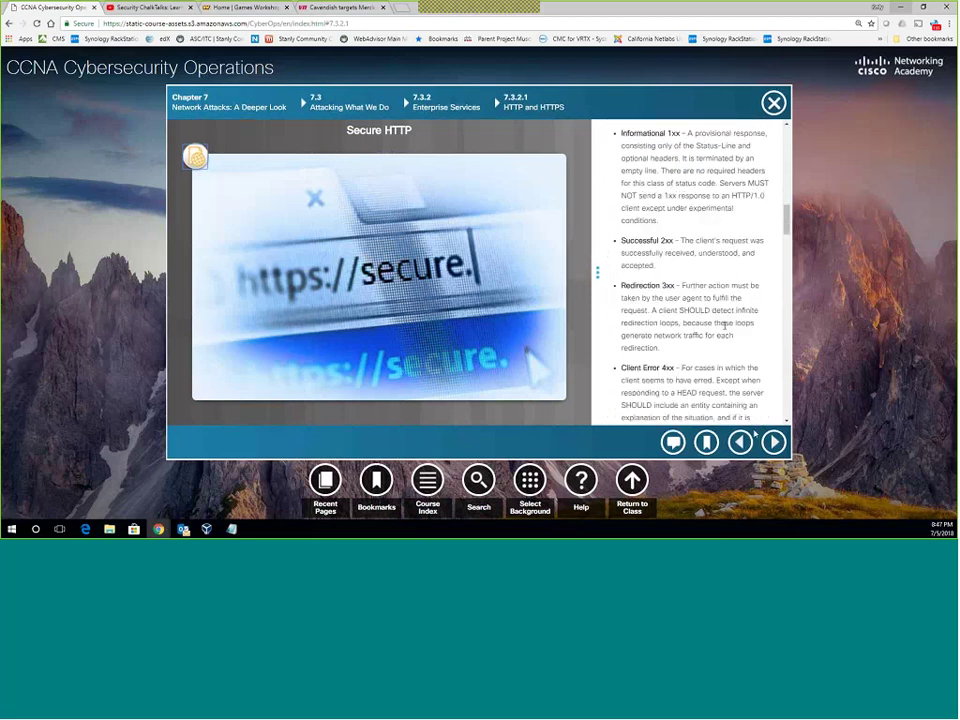
scroll(724, 326, "down", 2)
scroll(724, 326, "down", 2)
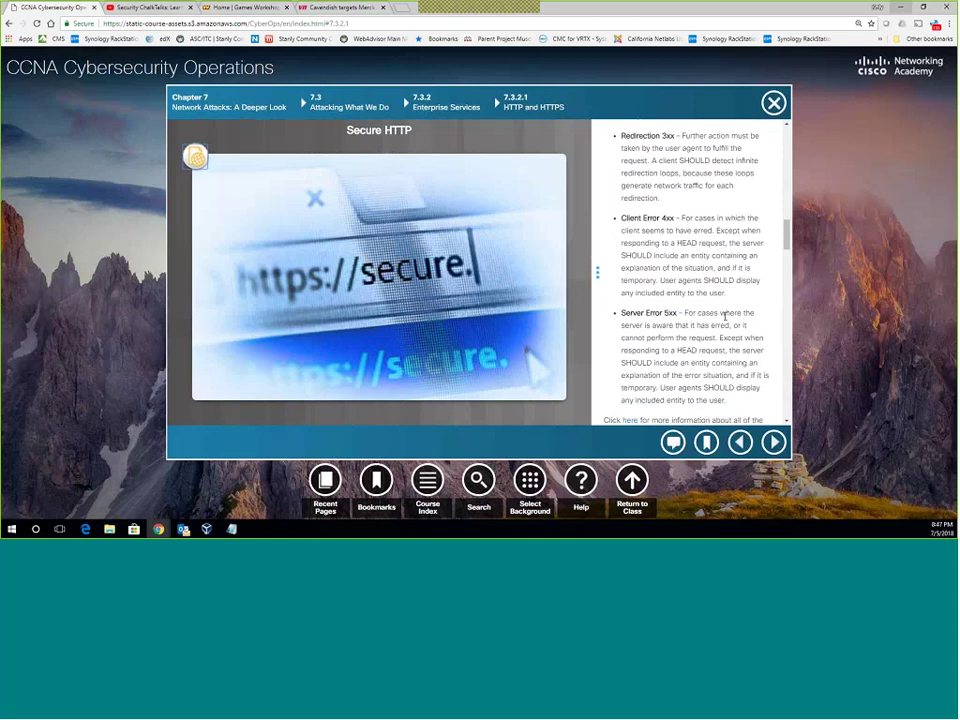
scroll(692, 322, "down", 3)
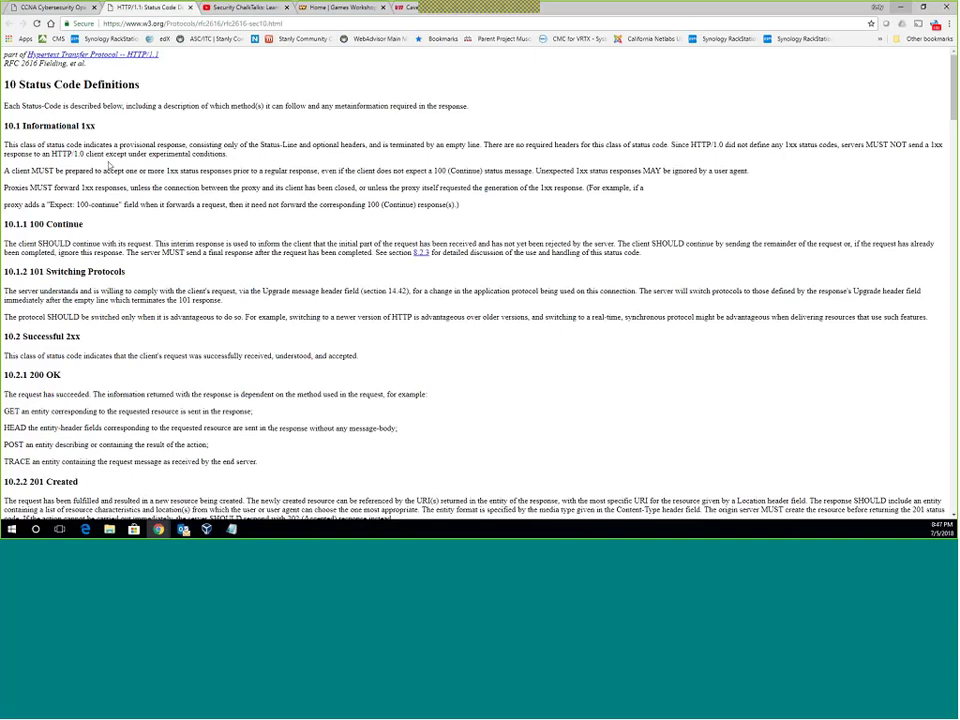
Highlight the 2xx Successful definition on the RFC 2616 page, then return to the CCNA course tab.
scroll(110, 167, "down", 3)
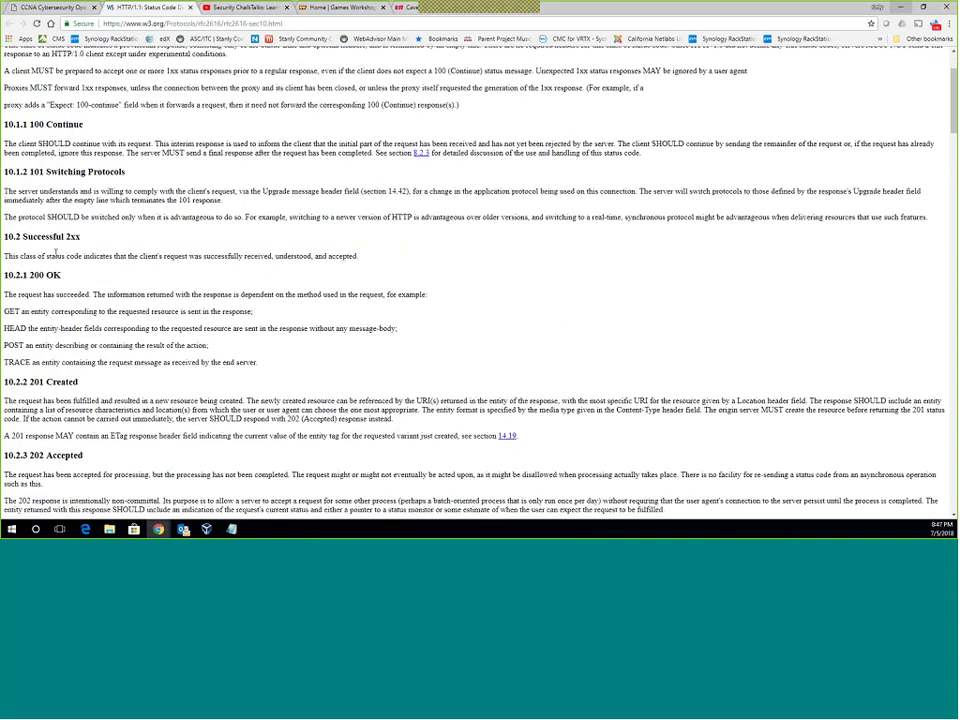
left_click_drag(38, 256, 428, 257)
scroll(428, 257, "up", 3)
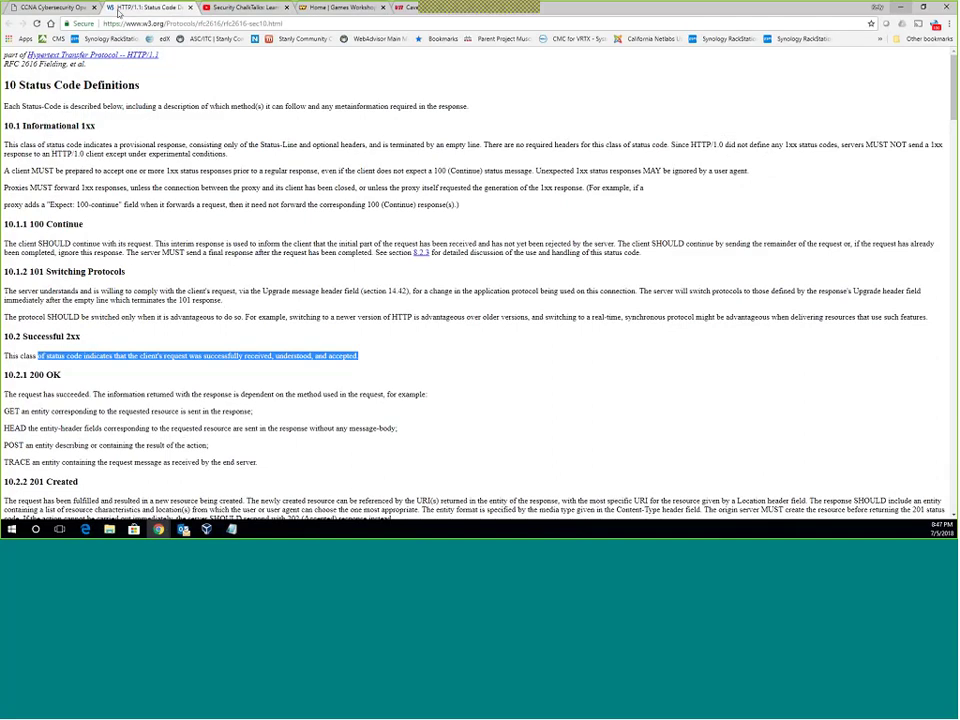
left_click(50, 8)
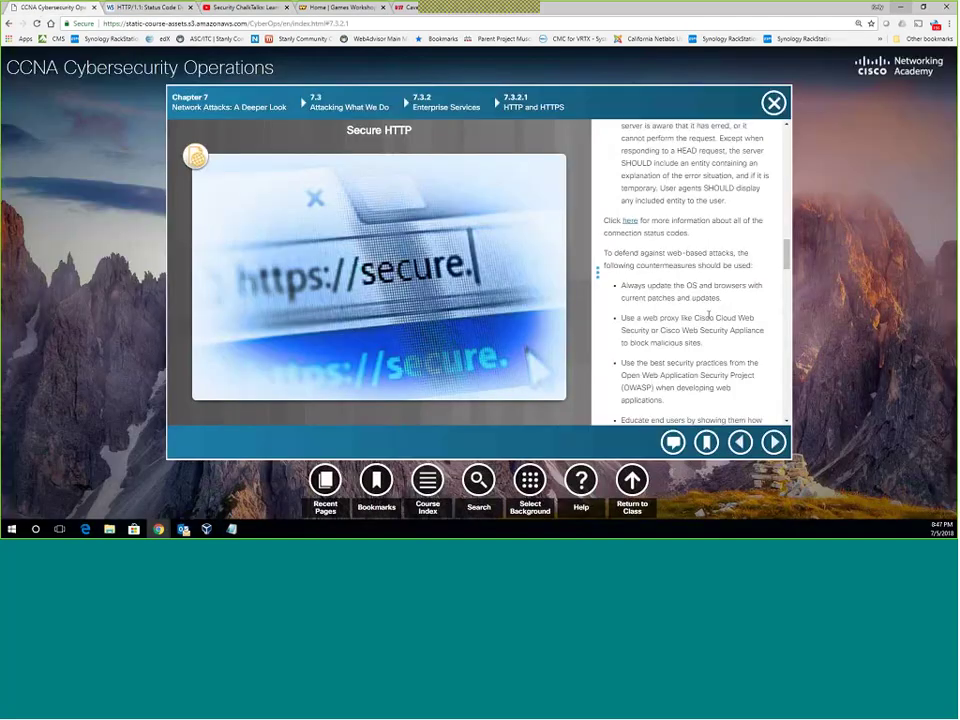
scroll(708, 315, "down", 3)
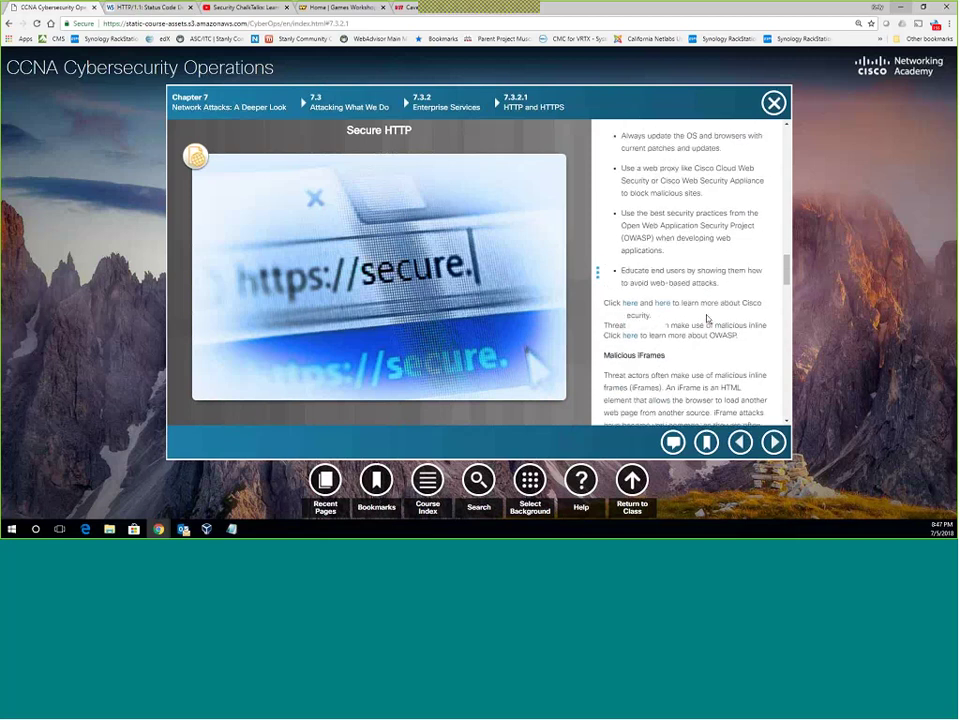
scroll(707, 318, "up", 1)
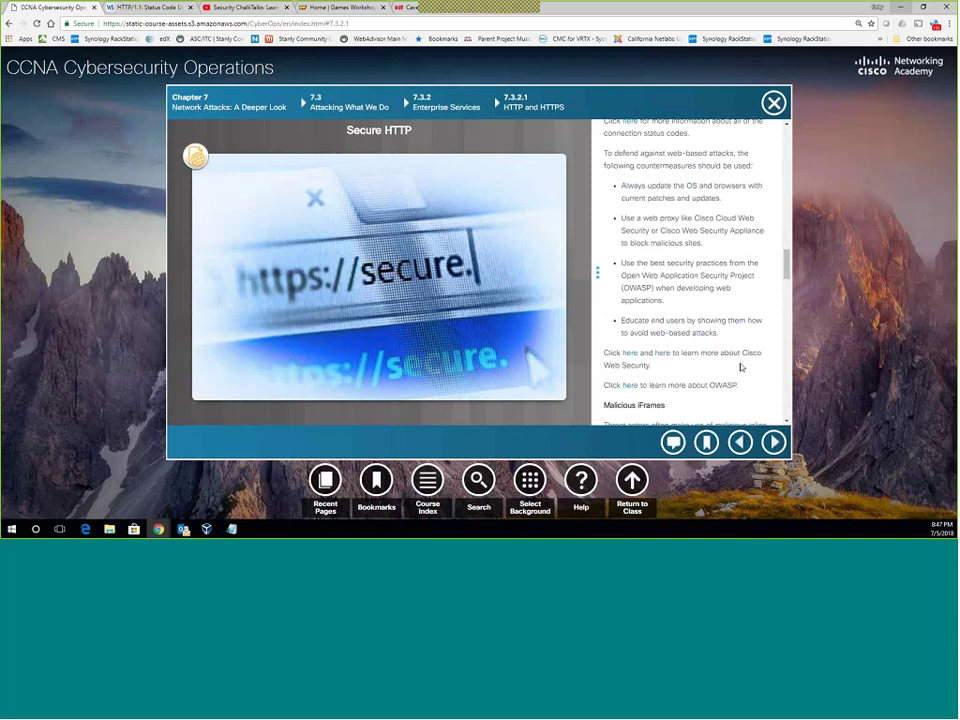
scroll(693, 362, "down", 4)
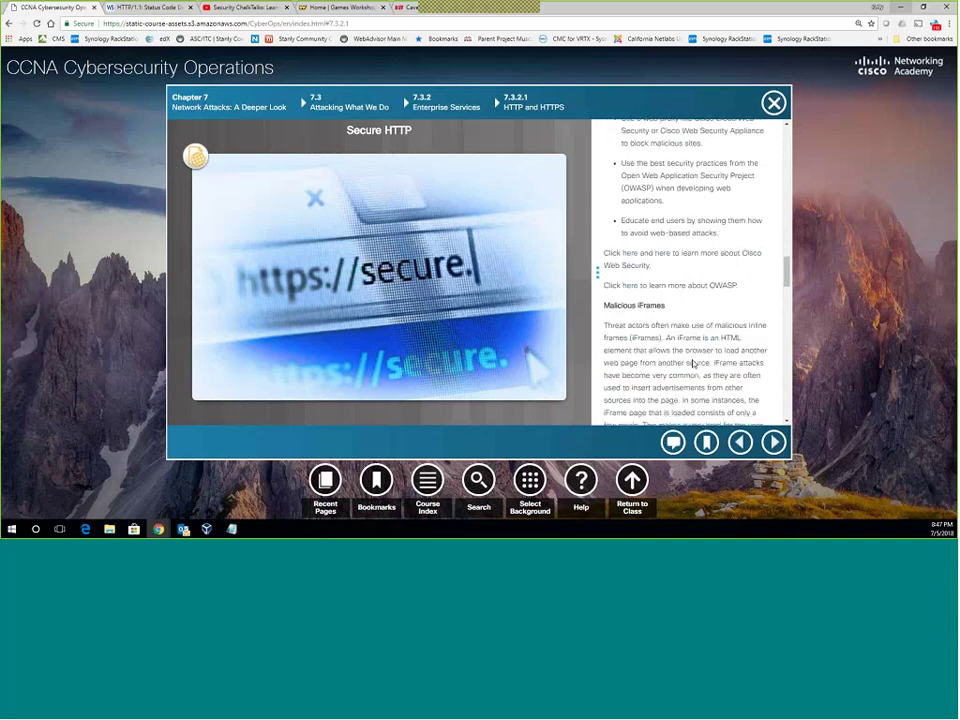
scroll(687, 364, "down", 1)
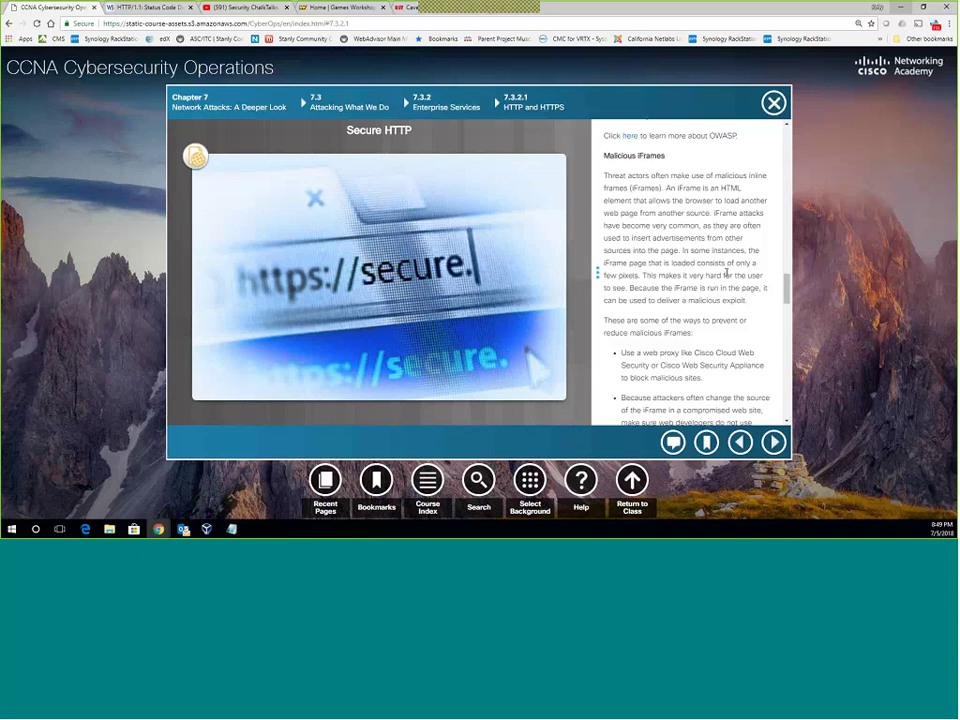
Finish reading the HTTP and HTTPS text and move on to 7.3.2.2 Email.
scroll(629, 311, "down", 5)
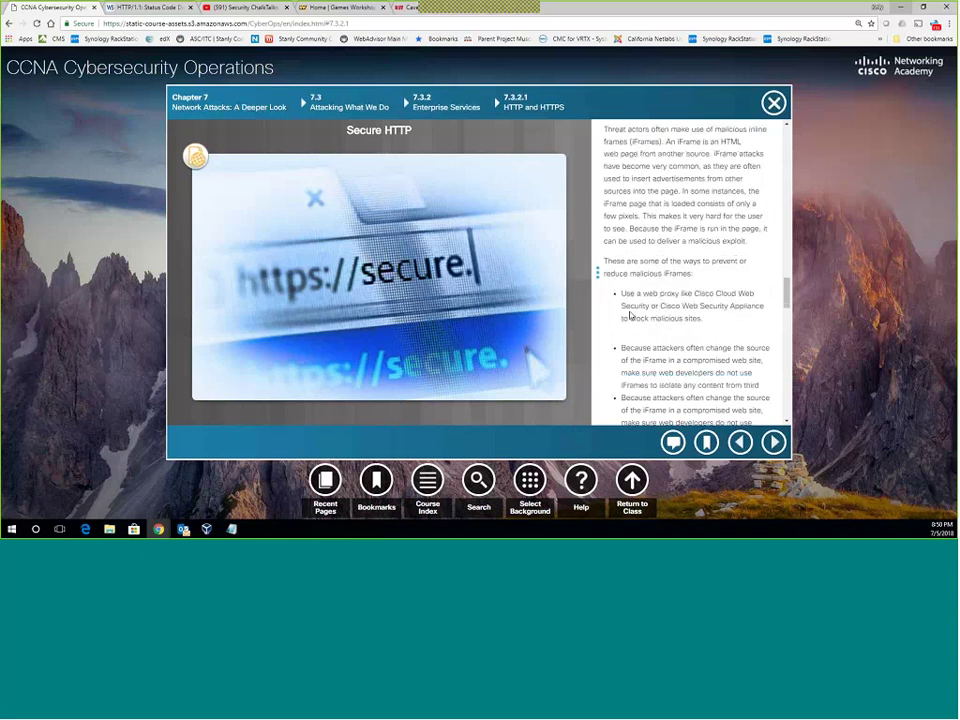
scroll(629, 311, "down", 8)
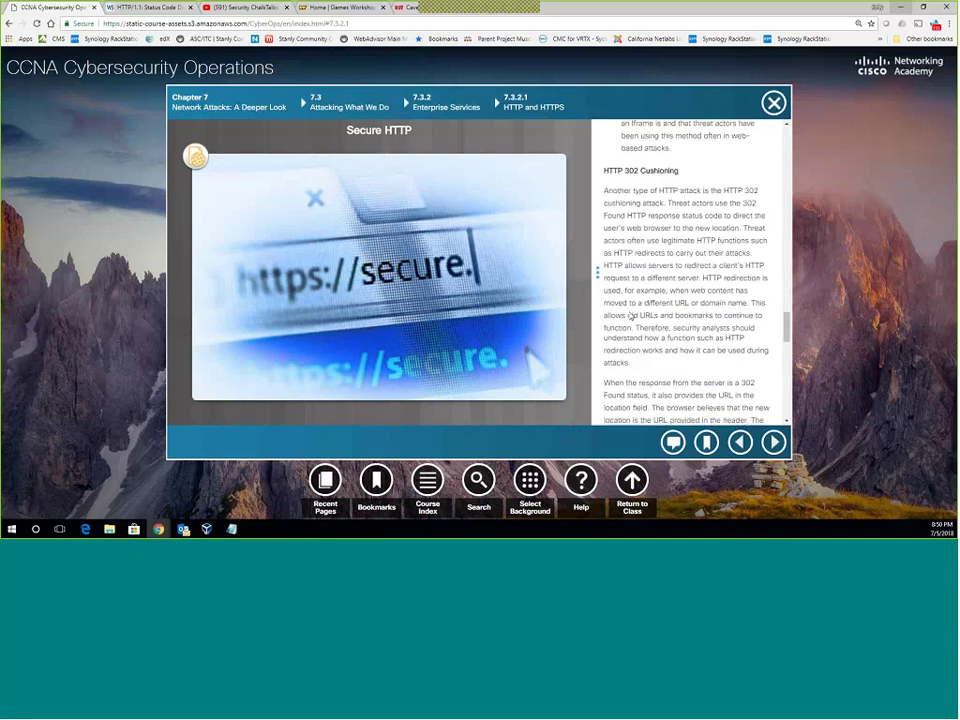
scroll(690, 300, "down", 5)
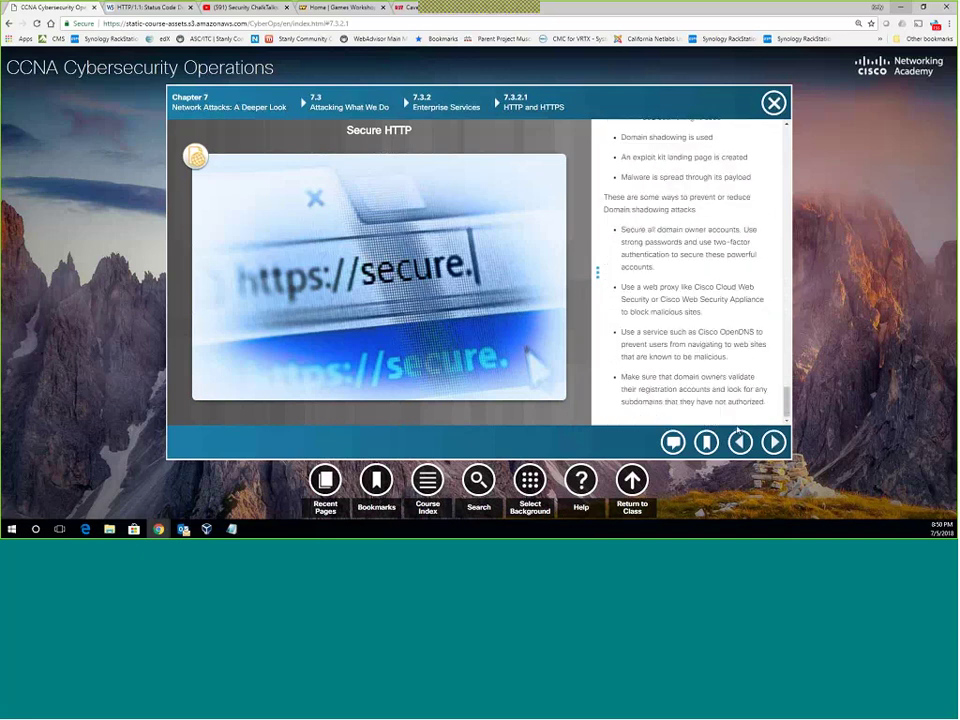
left_click(773, 442)
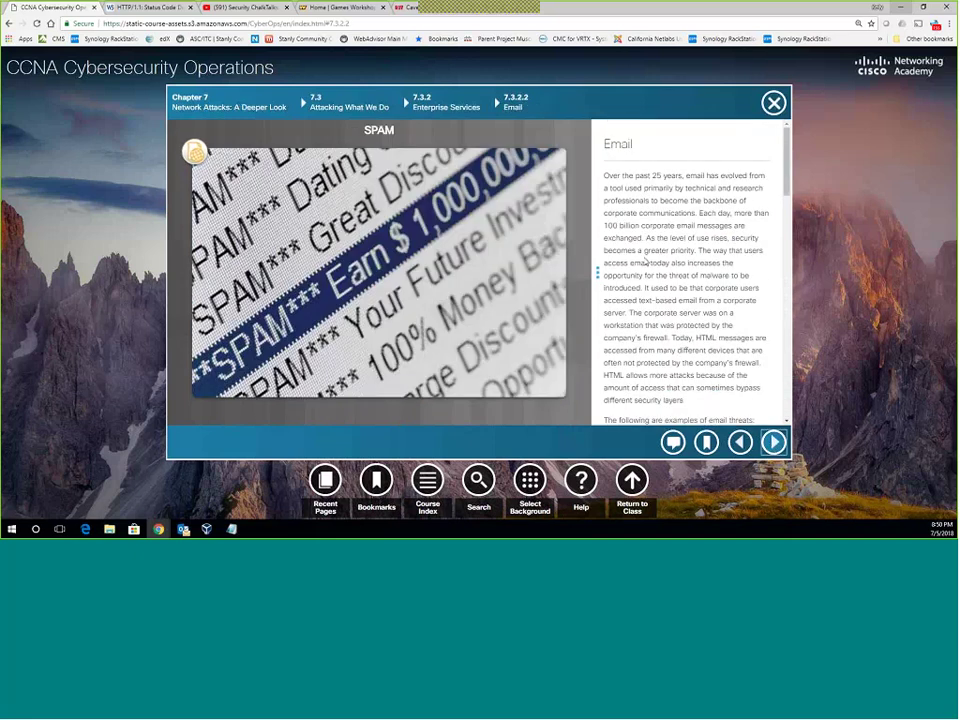
Read through the opening of the Email lesson text beside the SPAM figure.
scroll(642, 260, "down", 1)
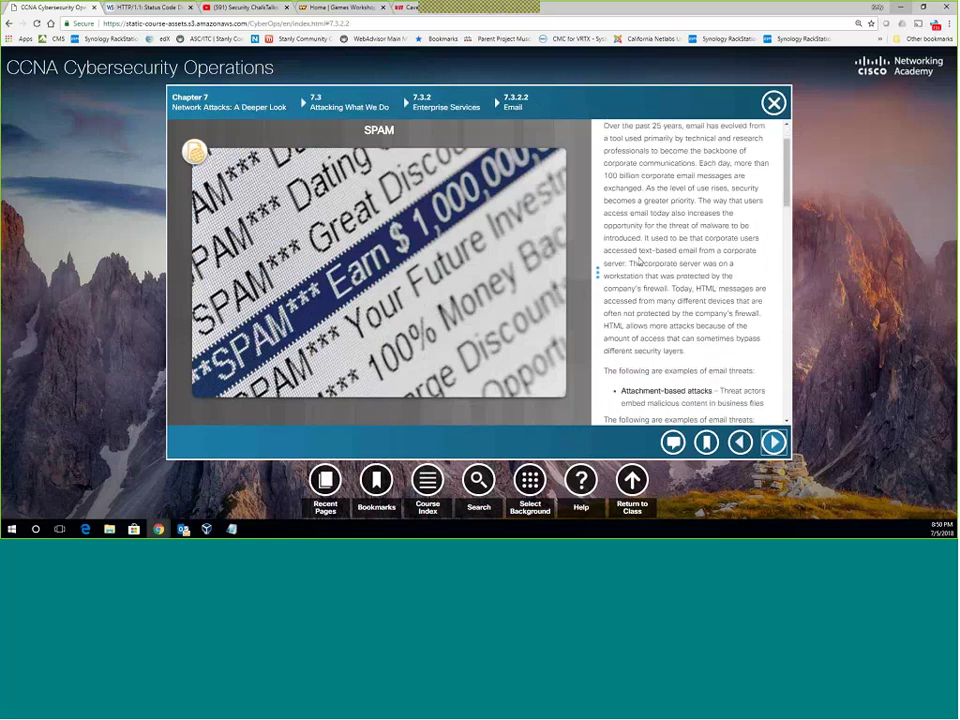
scroll(641, 260, "up", 1)
scroll(641, 260, "down", 1)
scroll(641, 260, "up", 1)
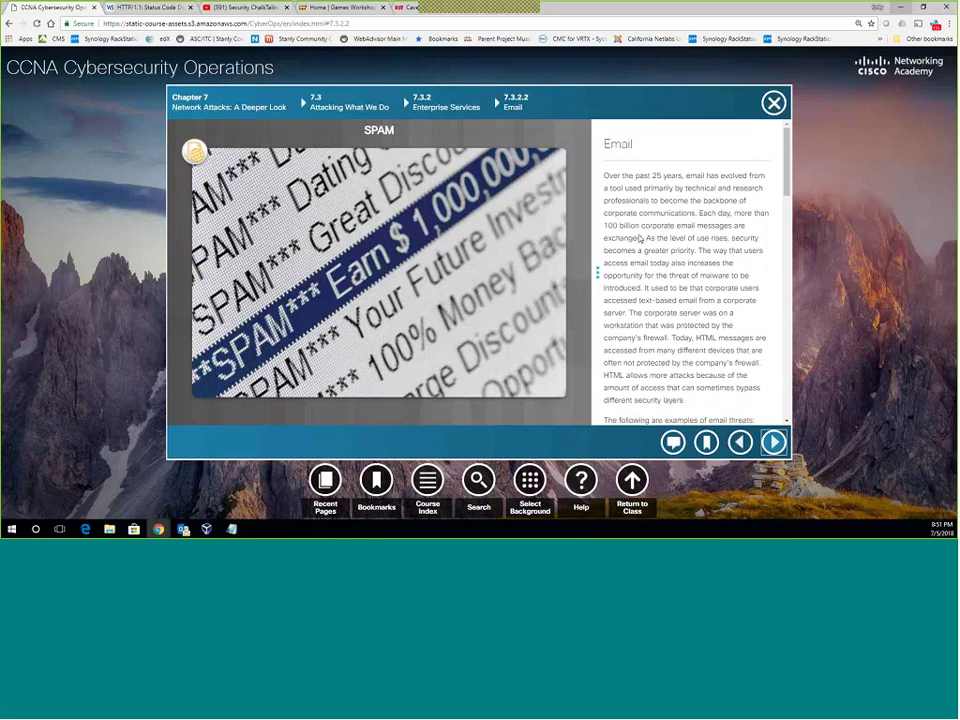
scroll(640, 239, "down", 4)
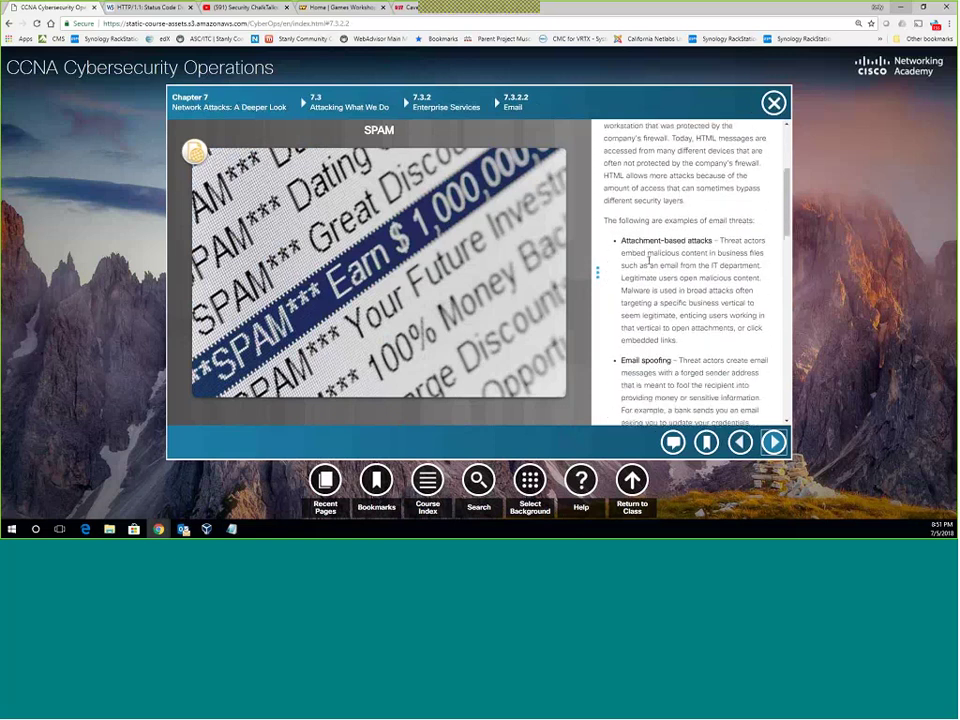
scroll(649, 259, "down", 1)
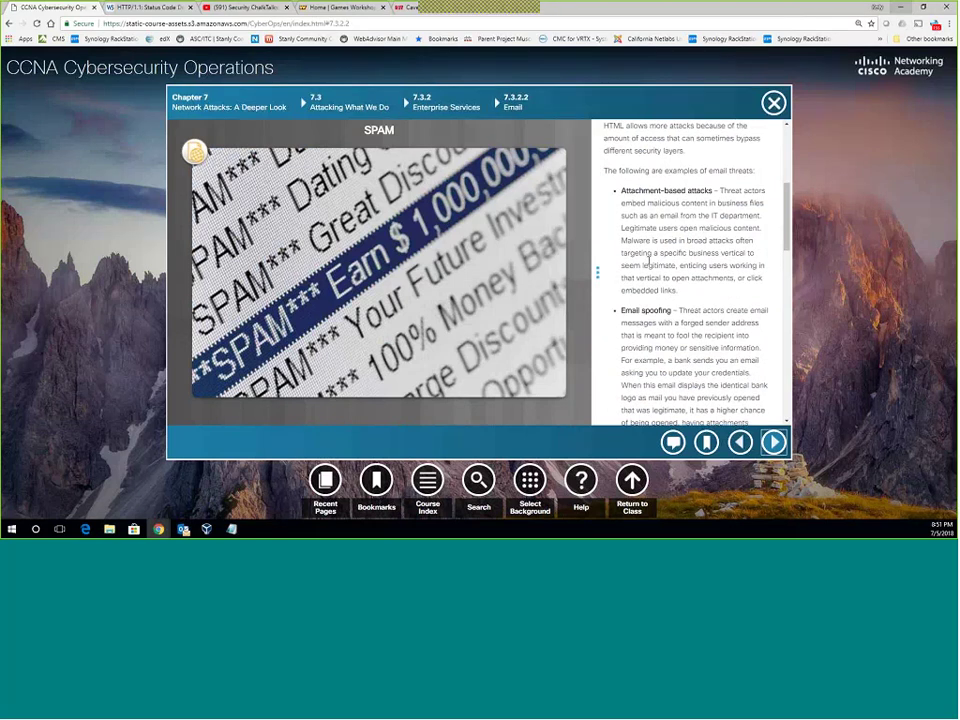
Read the rest of the Email text and advance to 7.3.2.3 Web-Exposed Databases.
scroll(660, 255, "down", 5)
scroll(684, 237, "down", 3)
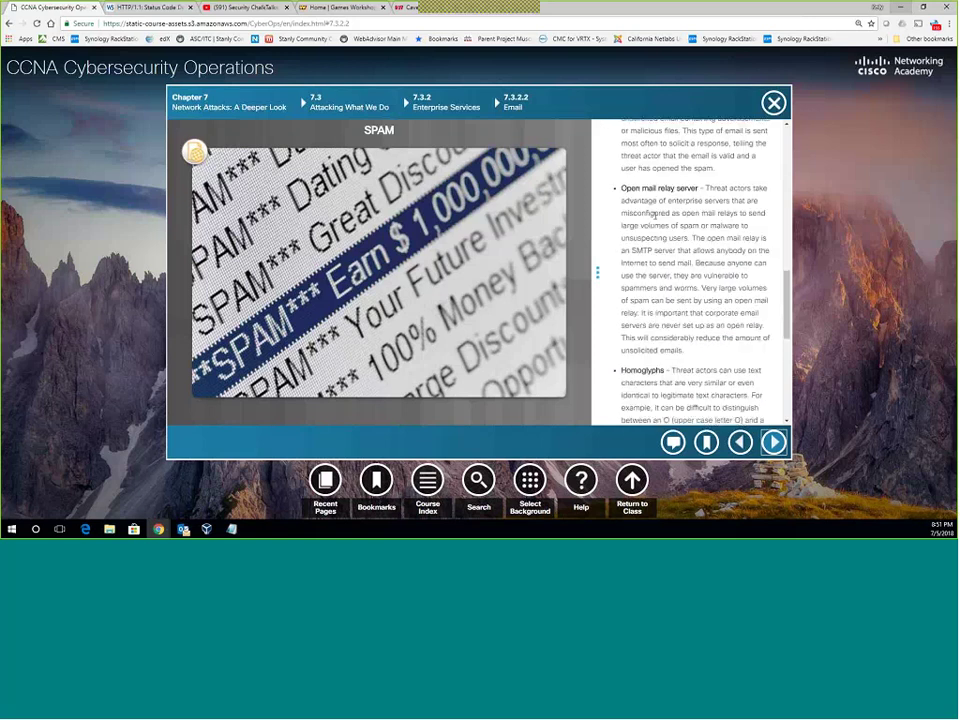
scroll(665, 212, "down", 2)
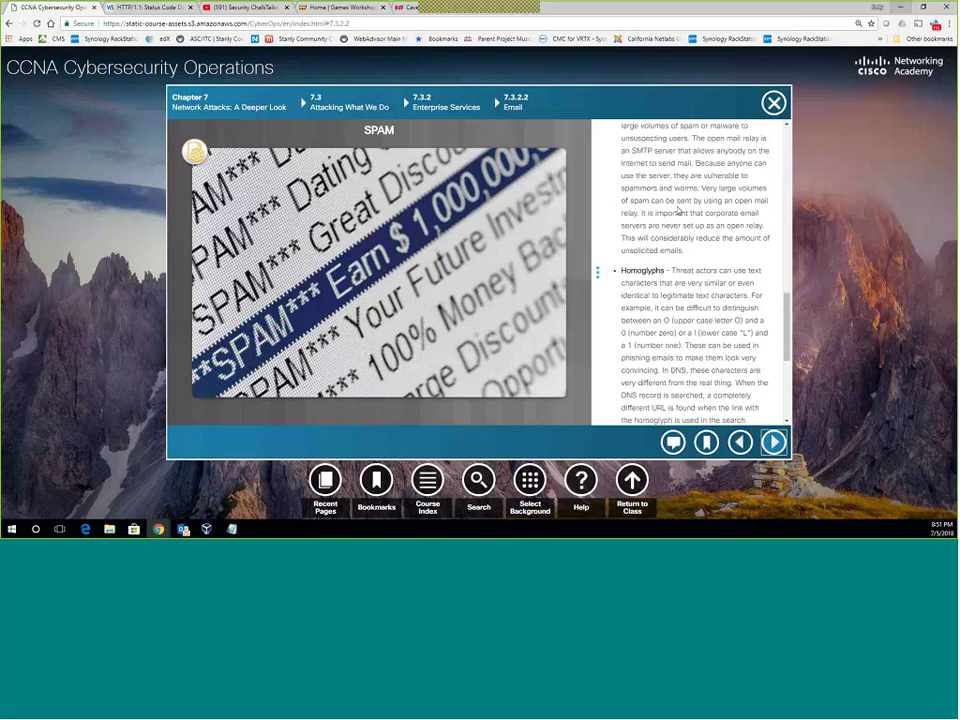
scroll(678, 210, "down", 3)
scroll(726, 214, "up", 2)
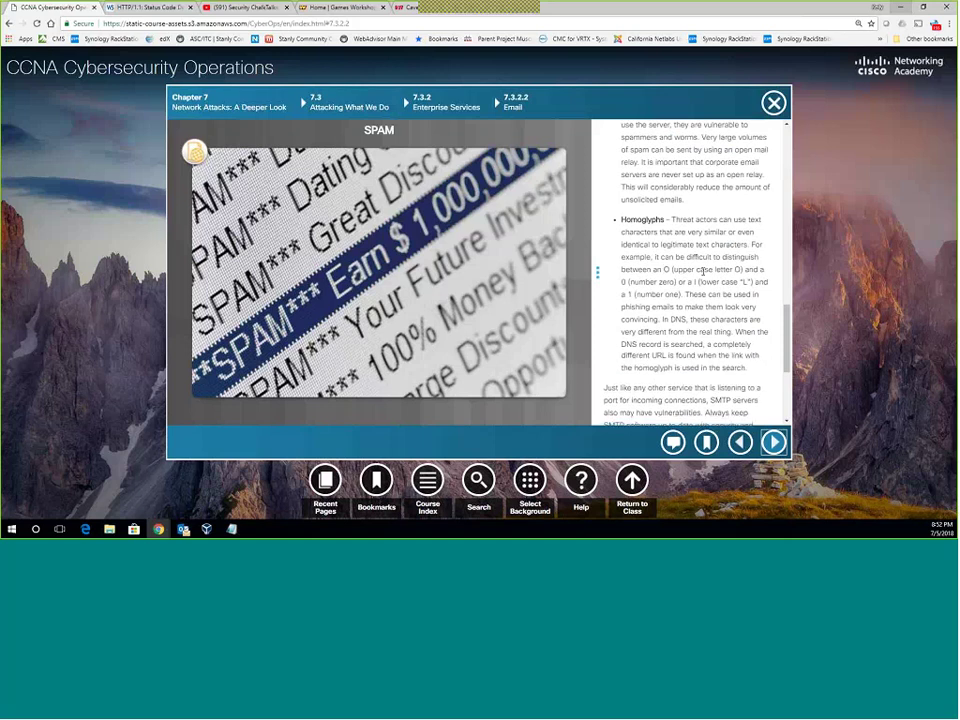
scroll(702, 276, "down", 3)
scroll(702, 276, "down", 1)
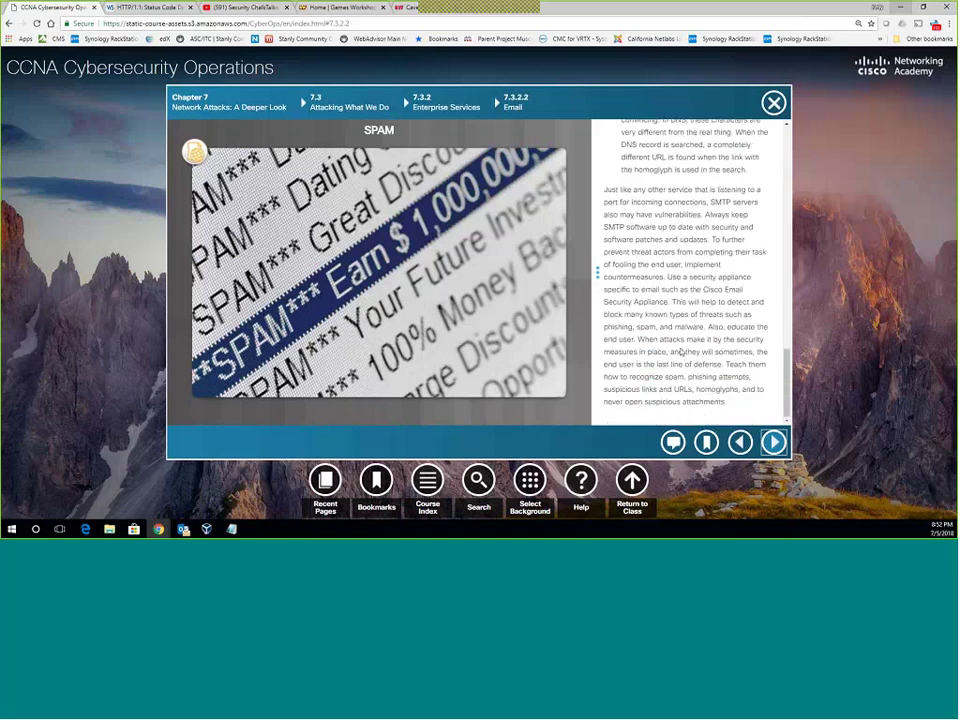
left_click(775, 442)
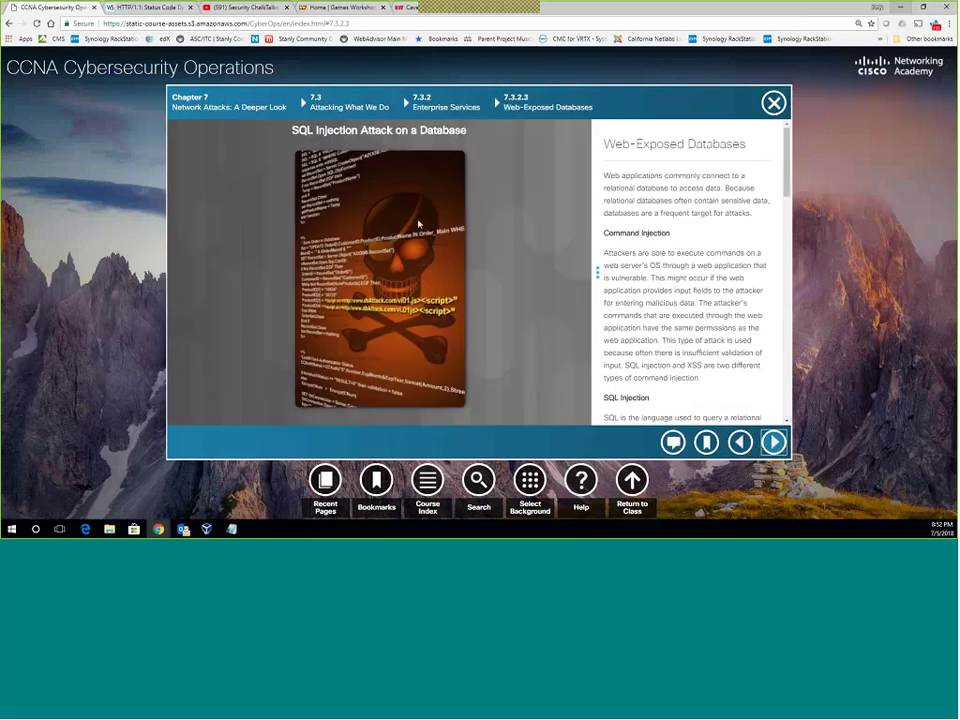
left_click(621, 233)
scroll(621, 233, "down", 10)
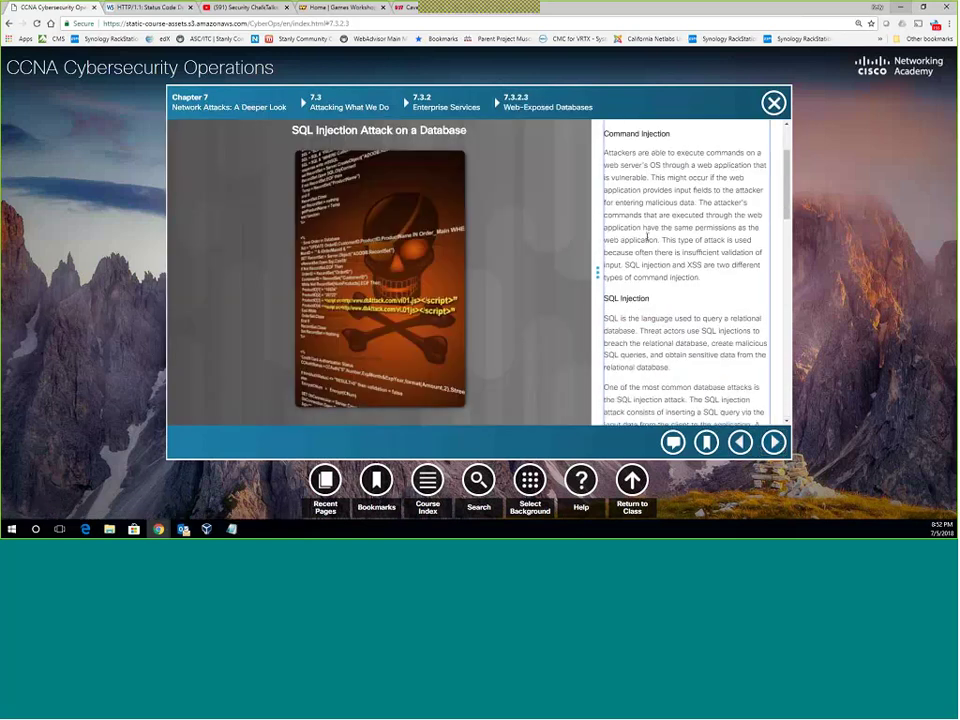
scroll(648, 236, "down", 5)
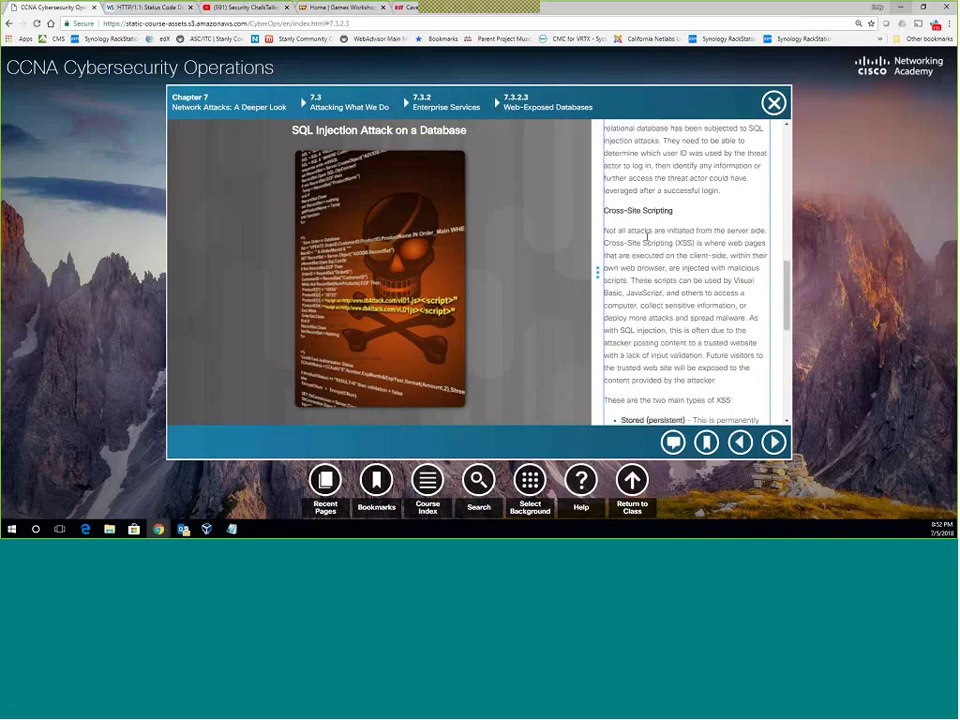
scroll(655, 235, "up", 3)
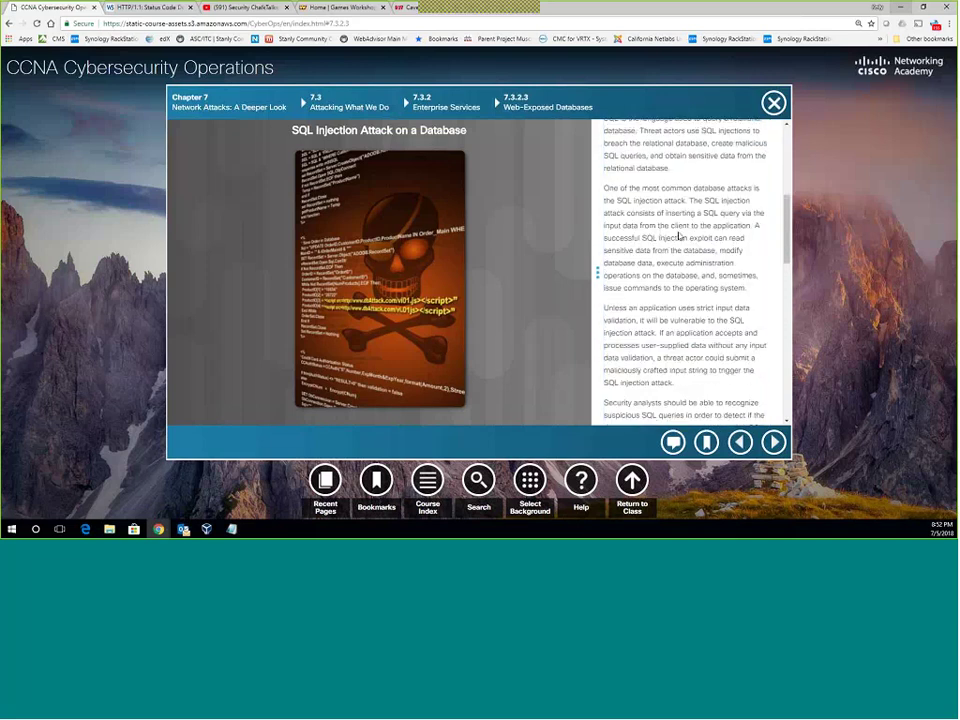
scroll(679, 237, "down", 1)
scroll(679, 237, "down", 3)
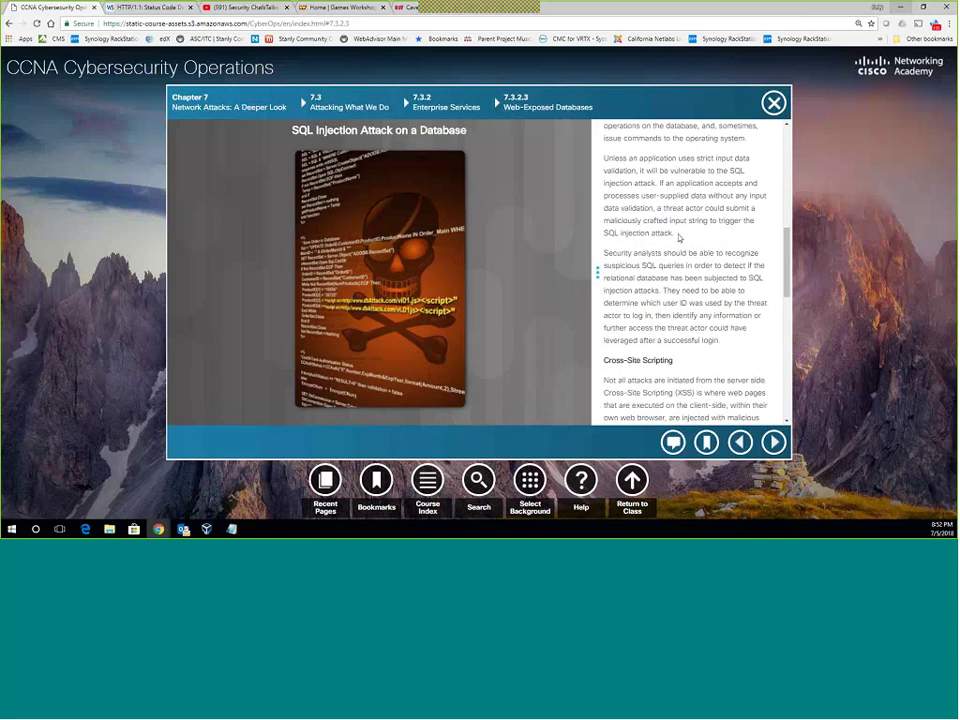
scroll(679, 237, "down", 8)
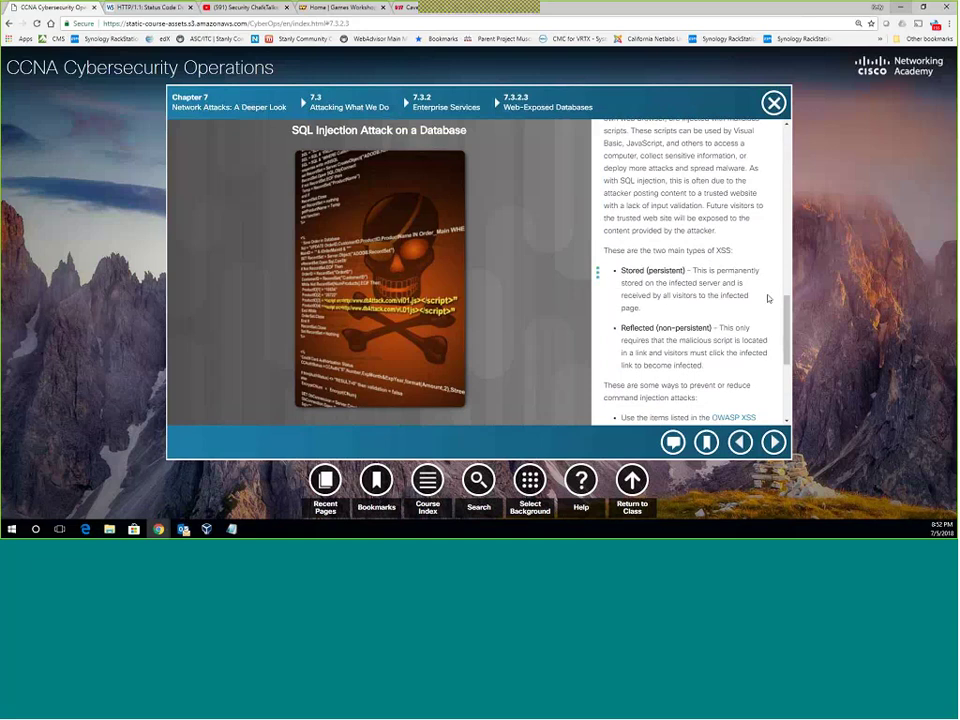
scroll(709, 294, "down", 1)
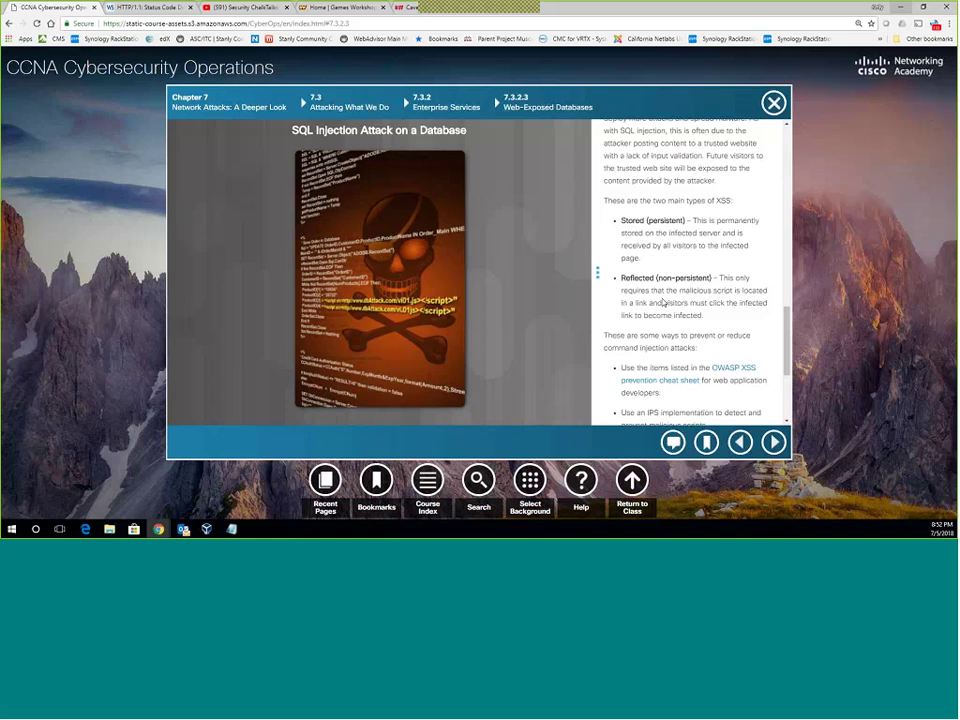
scroll(663, 302, "down", 3)
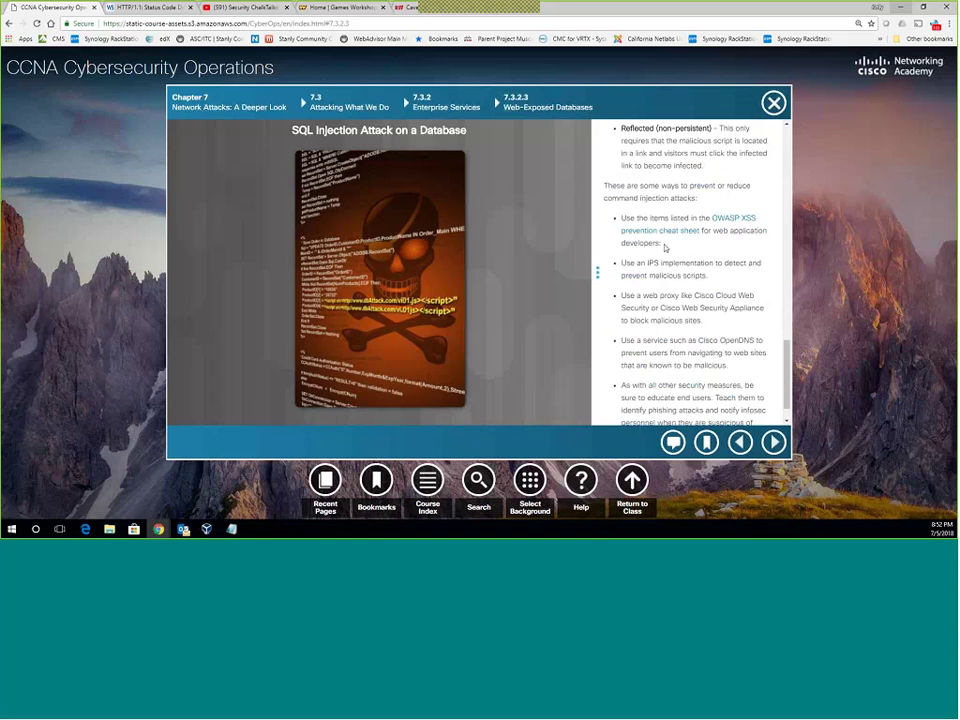
scroll(677, 254, "down", 1)
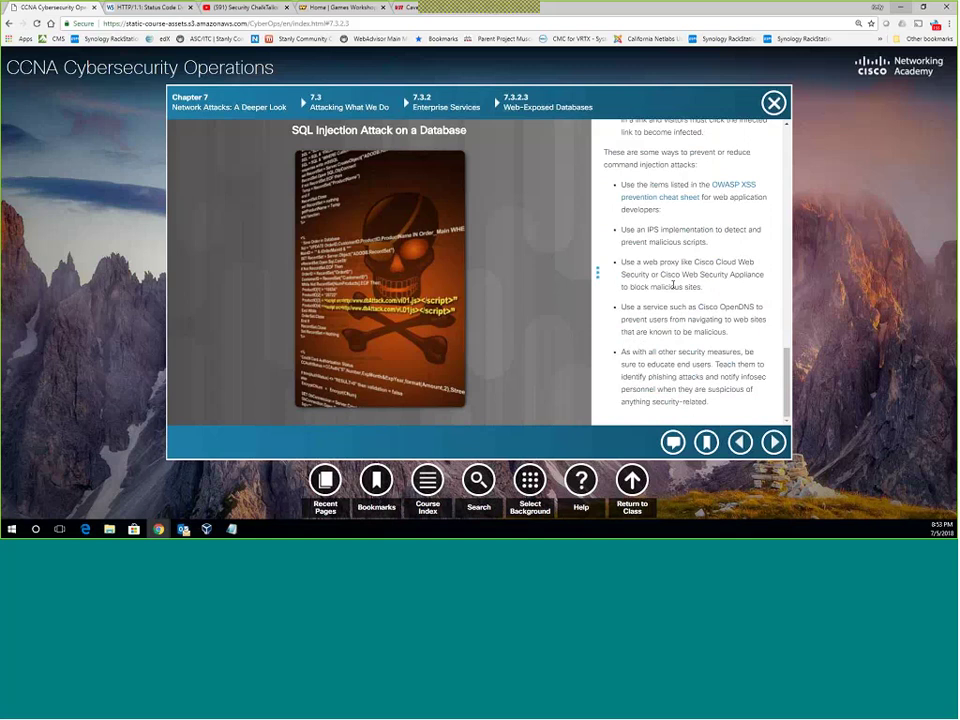
Step past the MySQL attack lab to the summary, then back to the 7.3.2.5 Reading Server Logs lab.
left_click(775, 443)
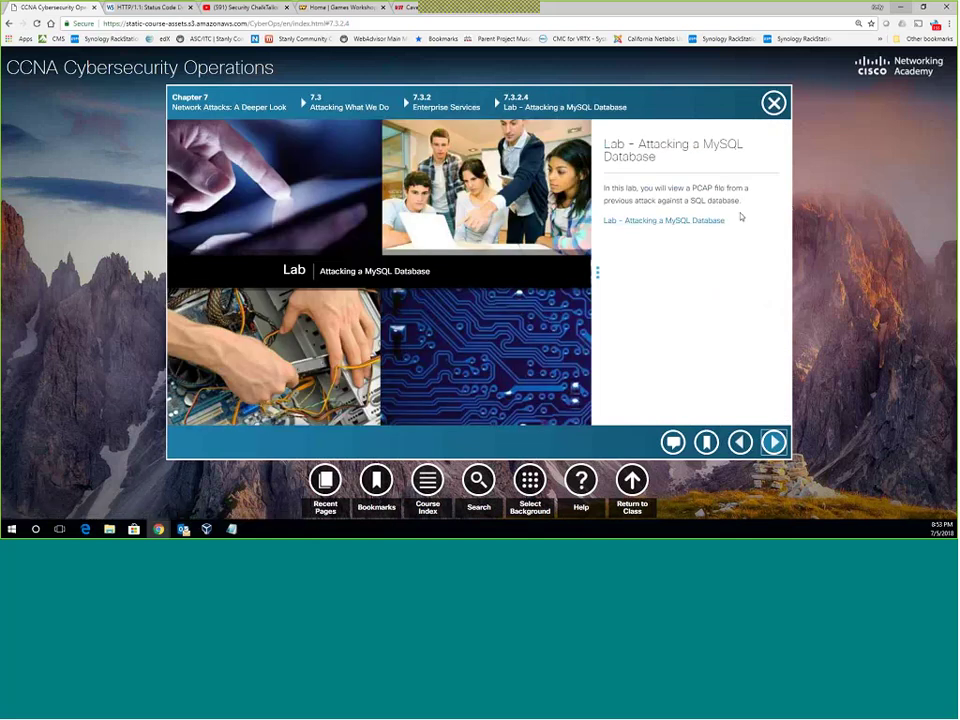
left_click(775, 441)
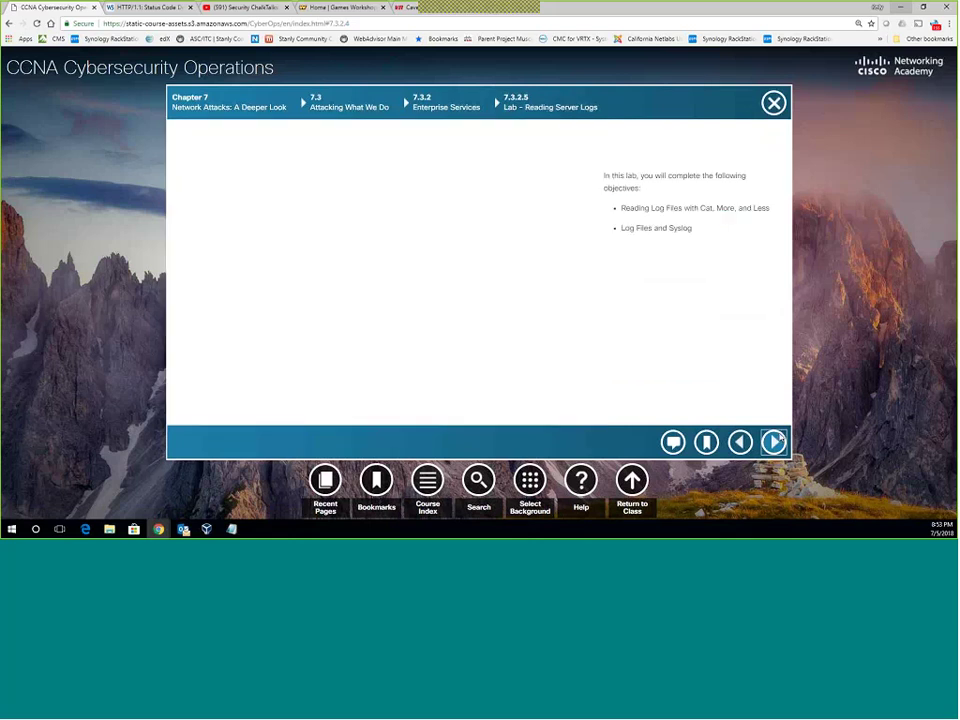
left_click(775, 441)
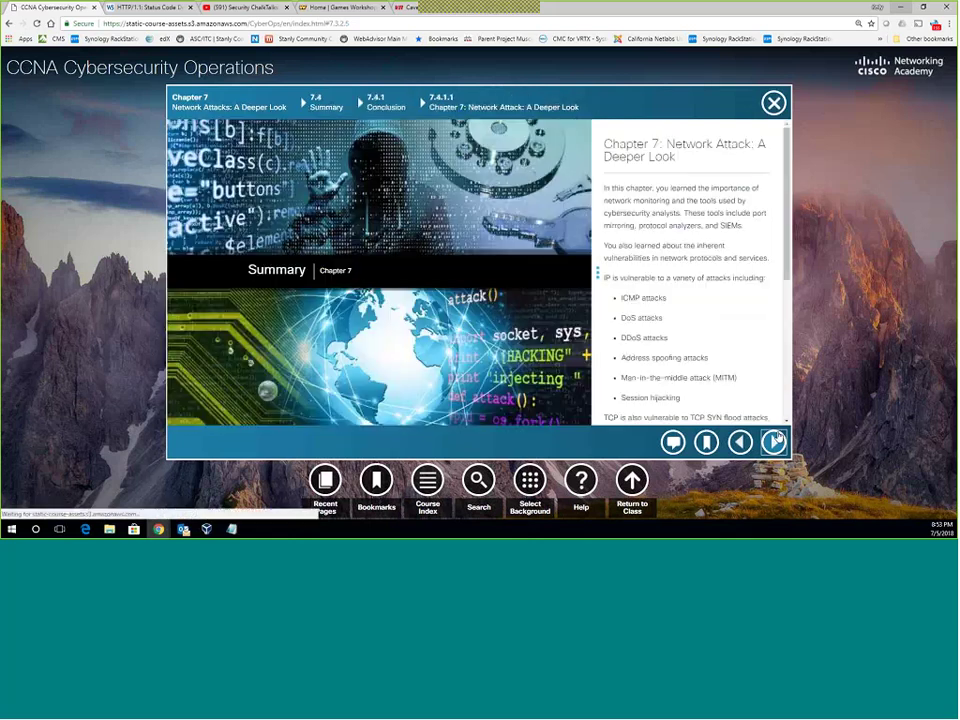
left_click(740, 441)
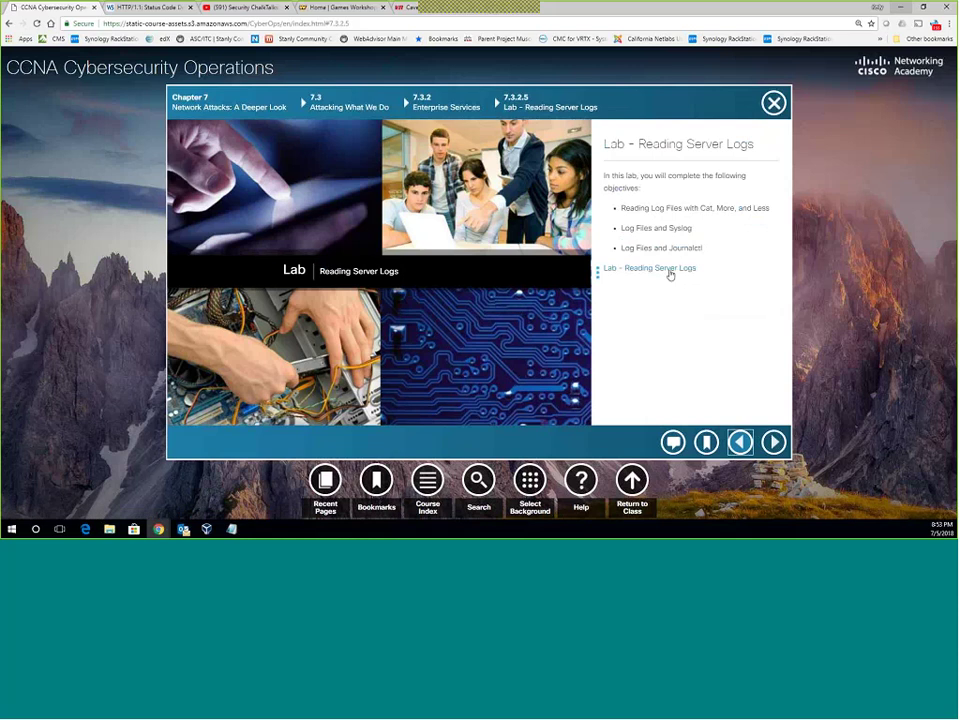
Open the Lab – Reading Server Logs PDF and read it down to the Reflection section.
left_click(446, 277)
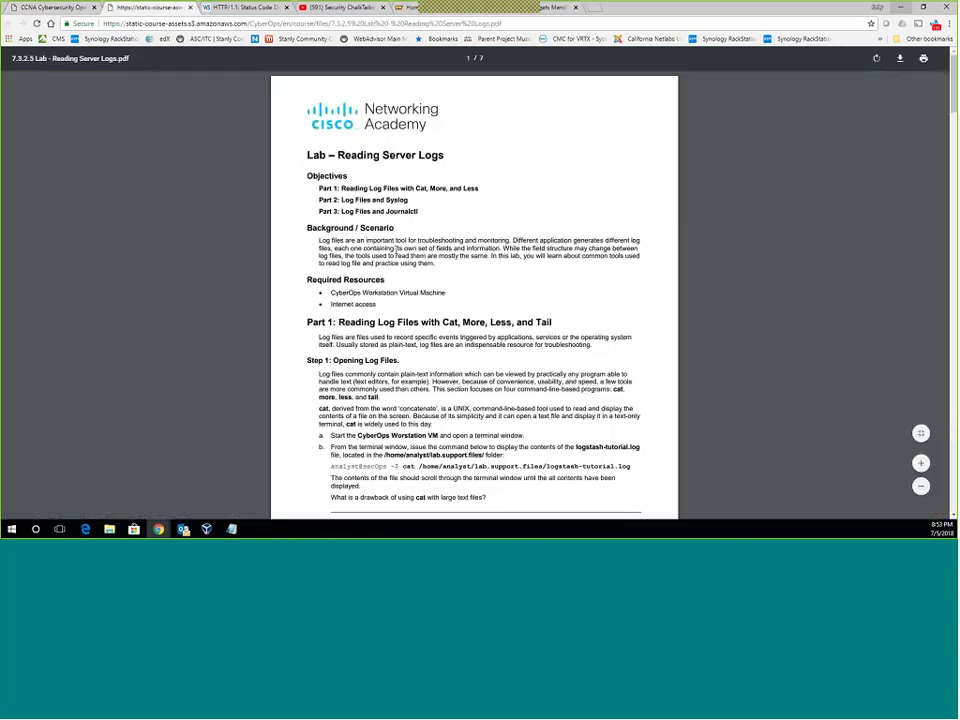
scroll(407, 254, "down", 3)
scroll(407, 254, "down", 8)
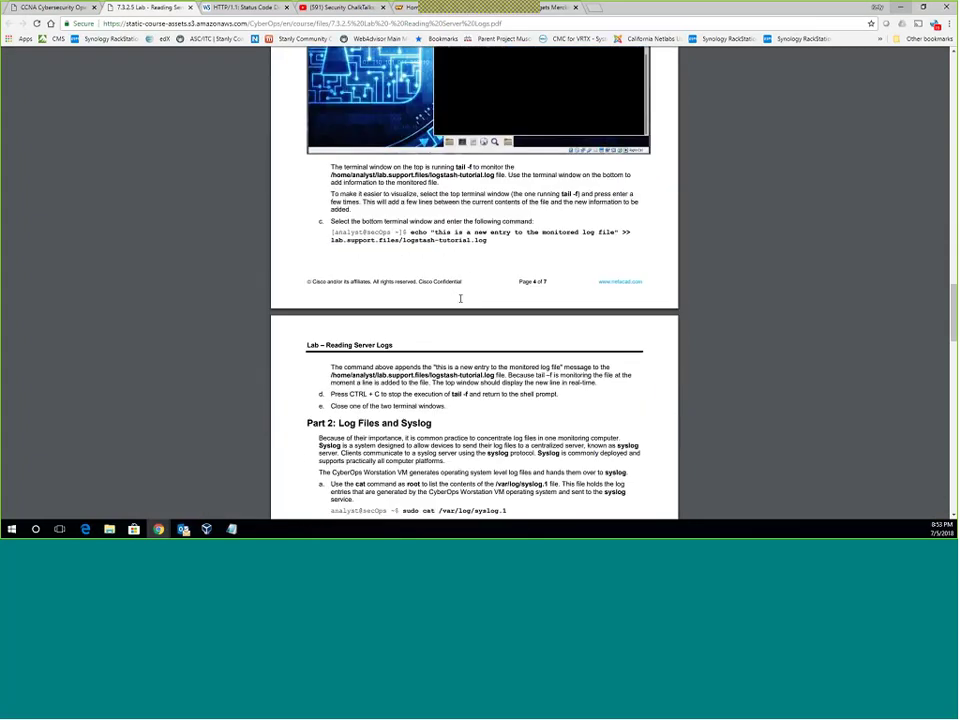
scroll(460, 298, "down", 3)
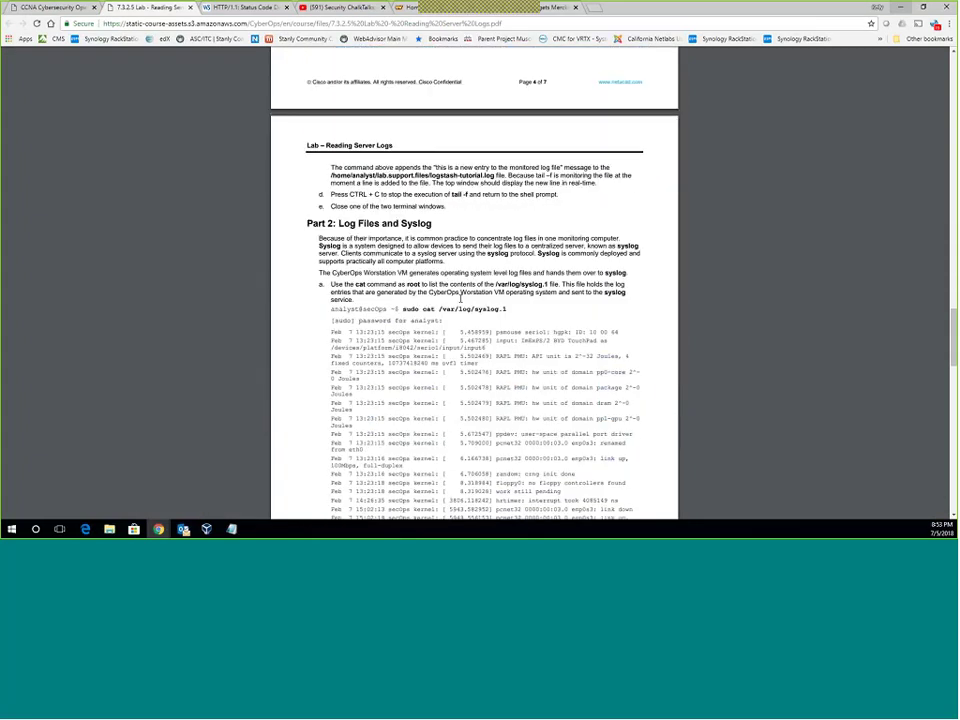
scroll(460, 298, "down", 15)
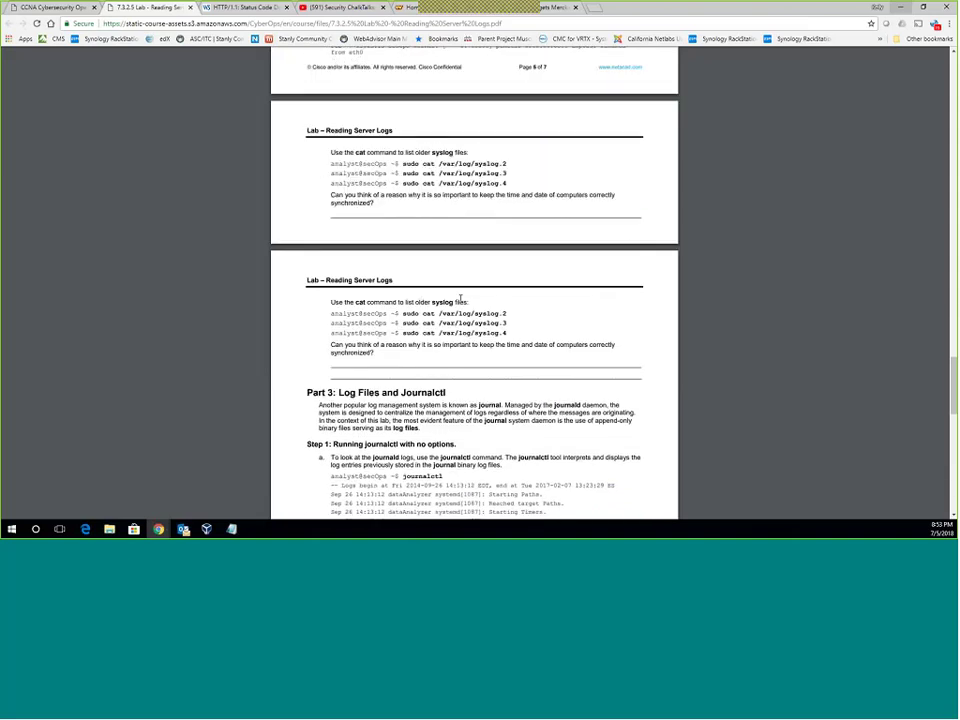
scroll(460, 298, "down", 15)
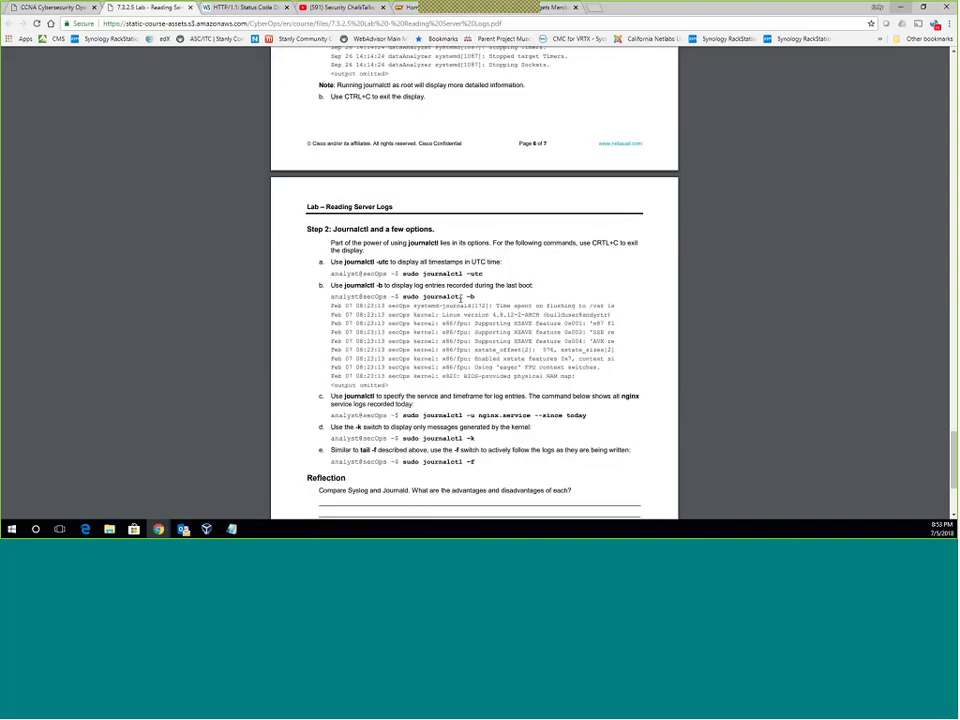
scroll(460, 298, "down", 2)
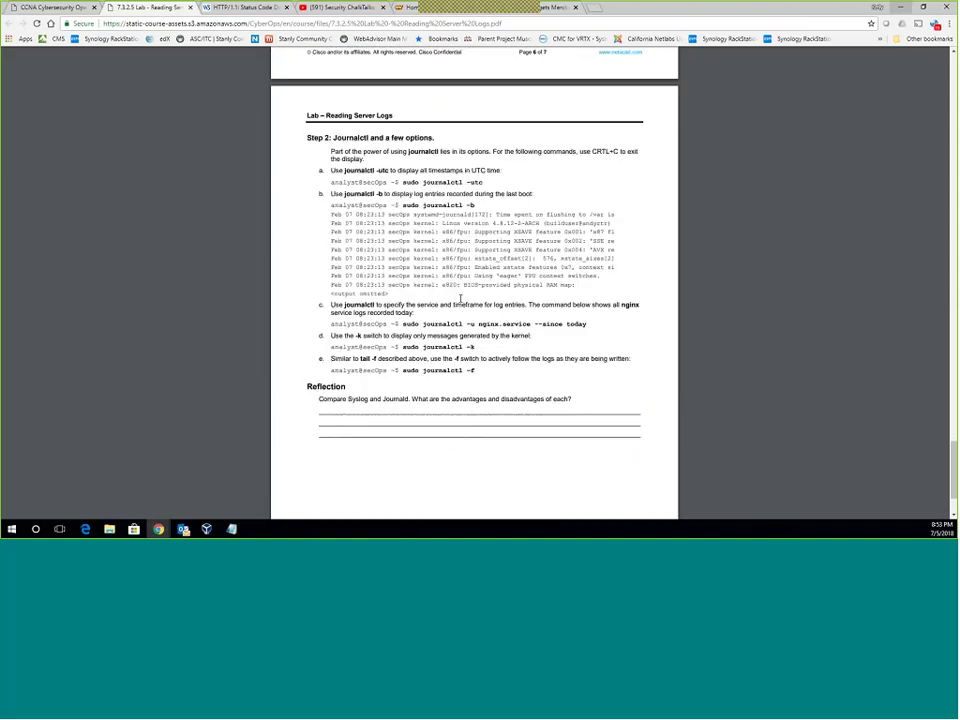
scroll(460, 298, "up", 3)
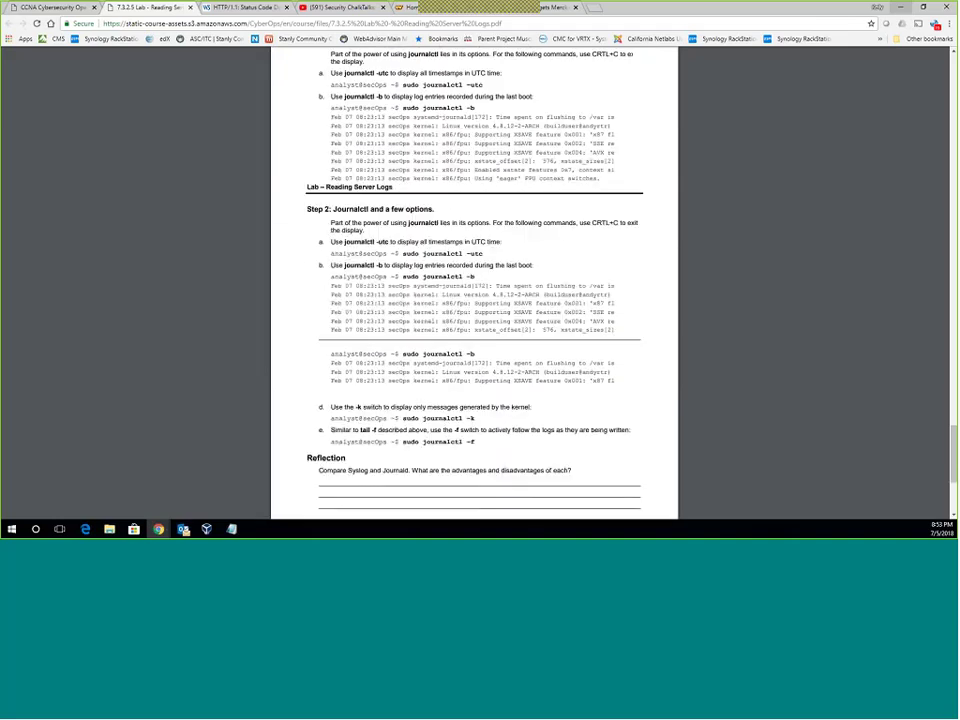
scroll(460, 298, "up", 4)
Return to the course tab and advance through the Chapter 7 summary to Chapter 8's page 8.1.1.1.
left_click(50, 7)
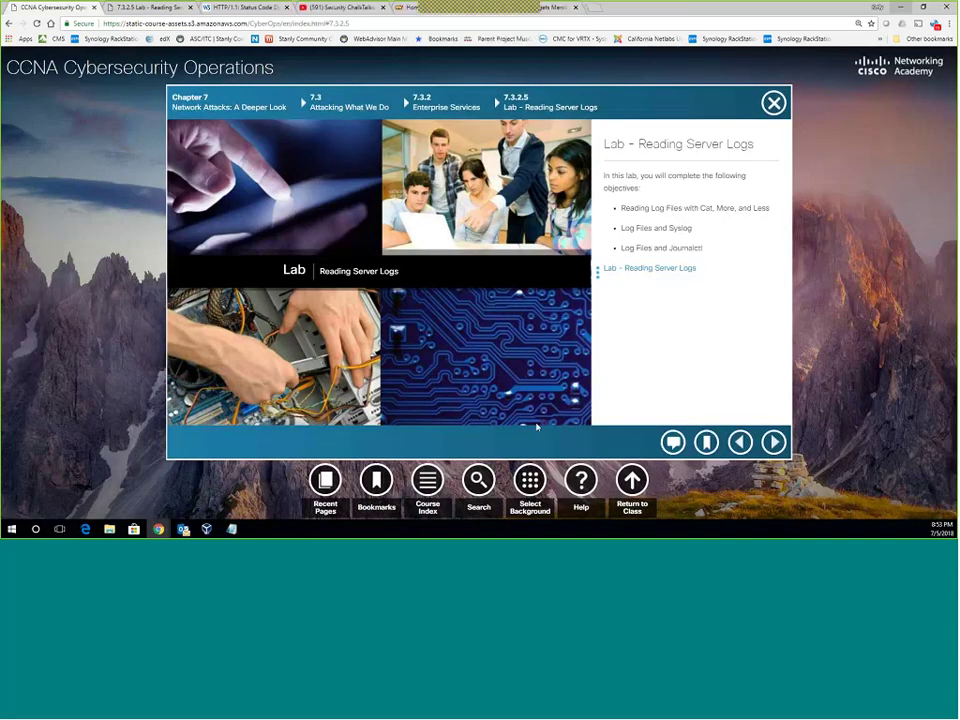
left_click(771, 443)
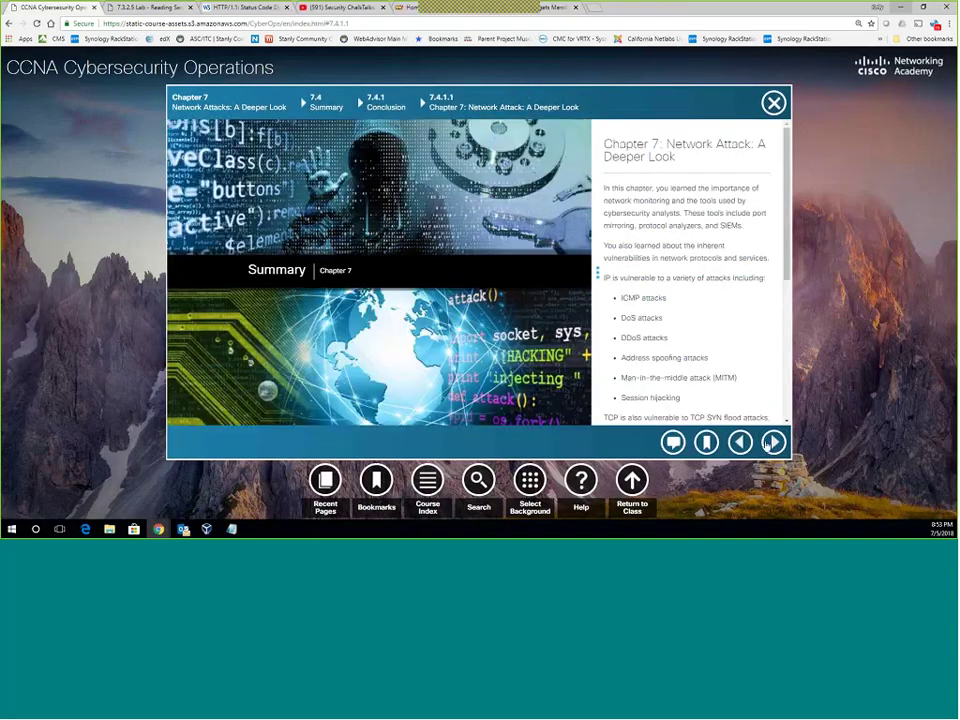
left_click(770, 443)
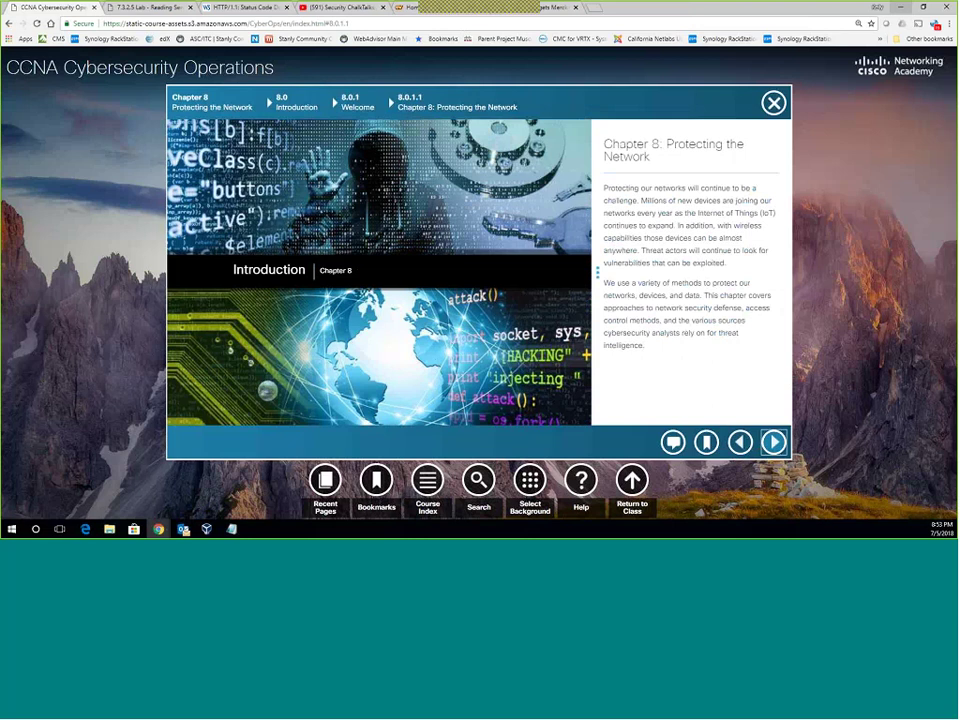
left_click(775, 443)
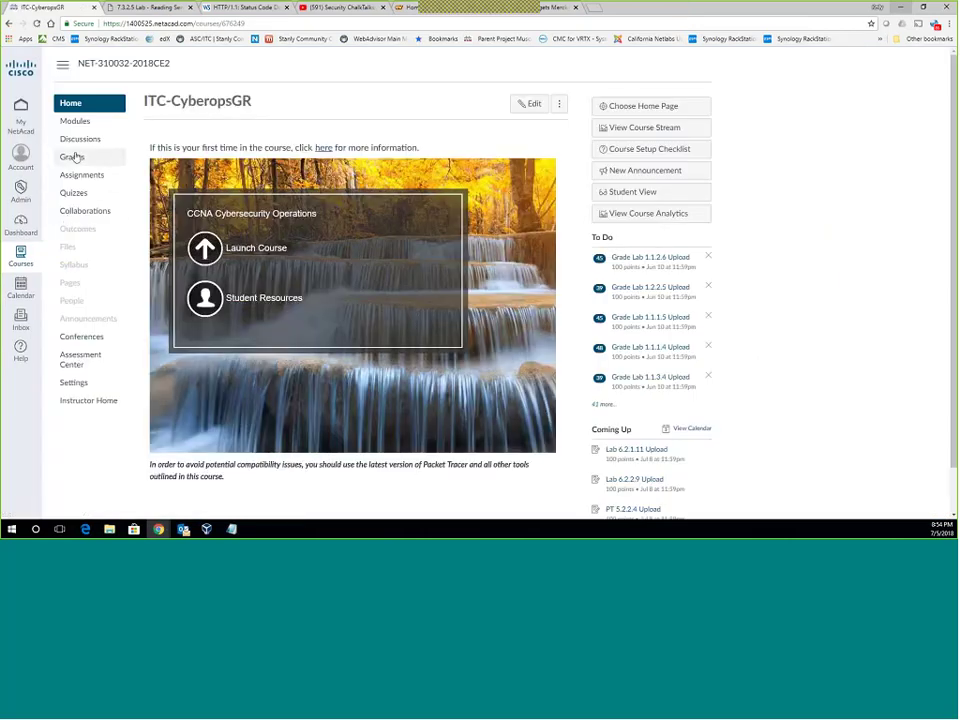
Show the Modules list, collapse Chapter 7, and expand then collapse Chapter 9 after browsing it.
left_click(71, 120)
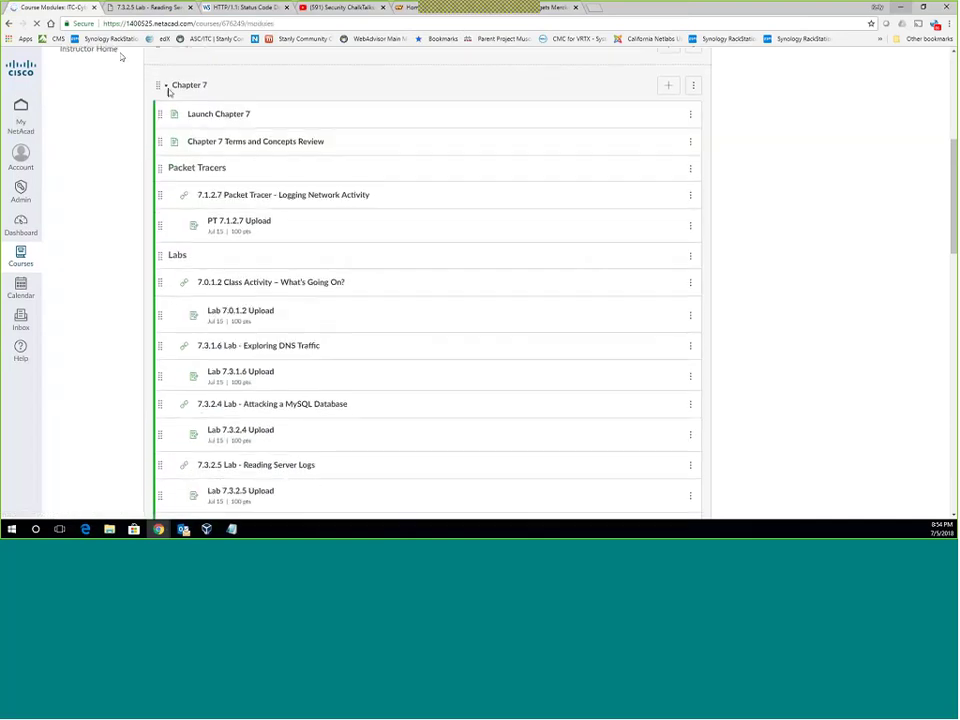
left_click(164, 70)
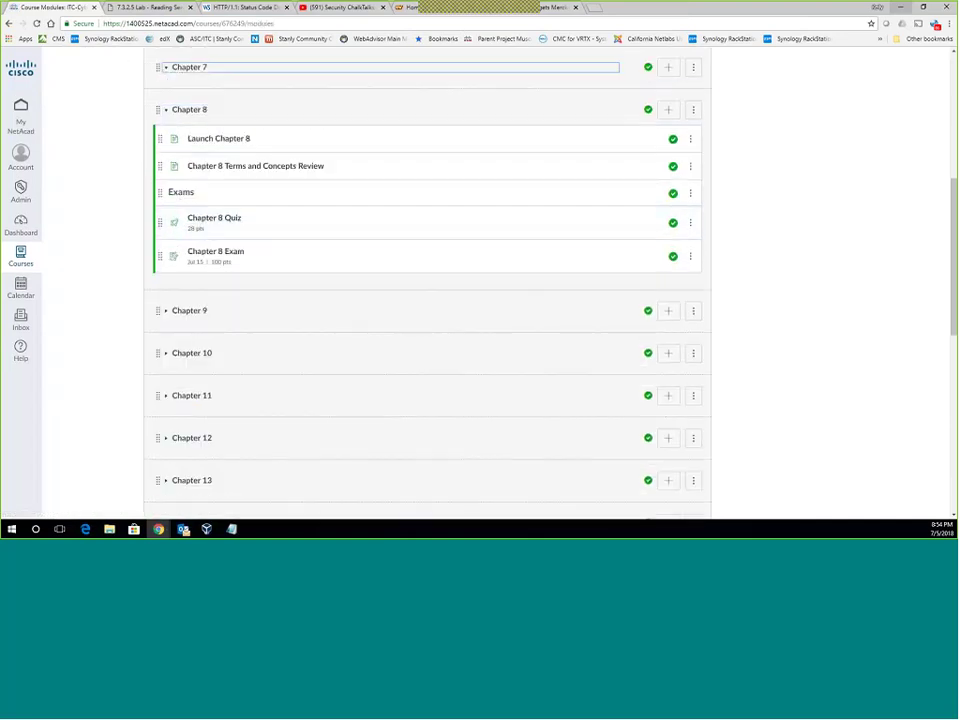
left_click(164, 312)
scroll(182, 328, "down", 2)
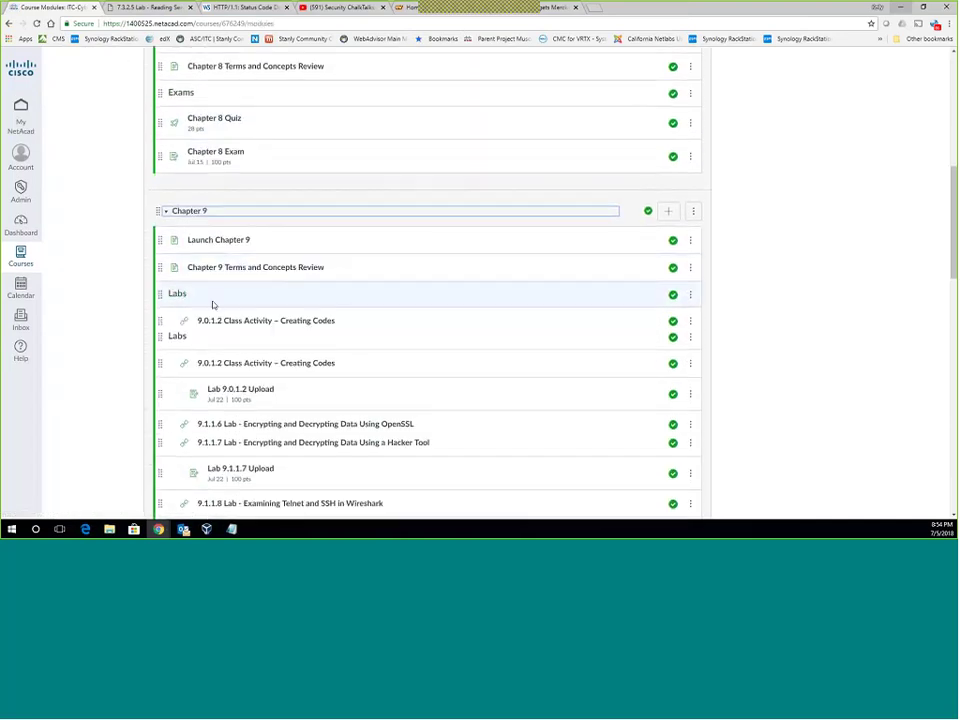
scroll(212, 304, "down", 2)
scroll(350, 278, "down", 2)
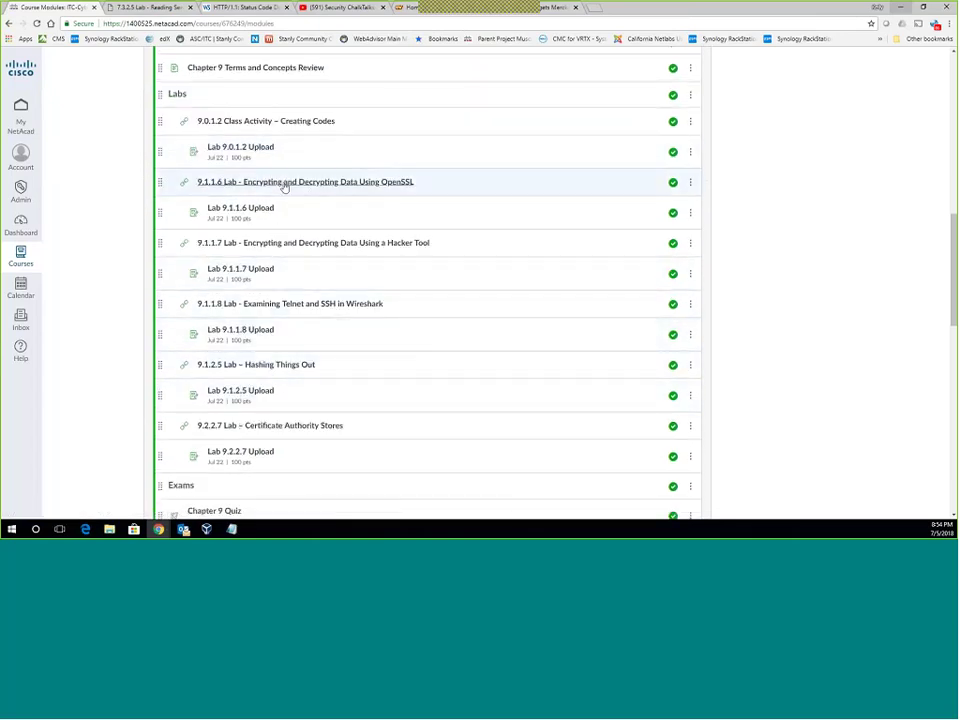
scroll(290, 186, "up", 2)
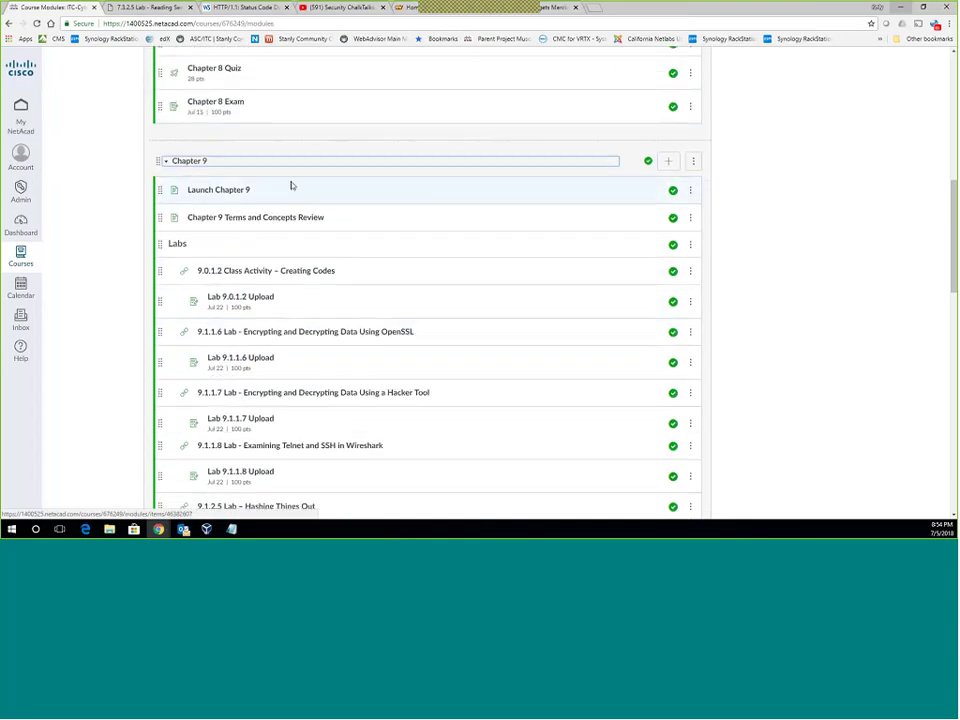
left_click(166, 161)
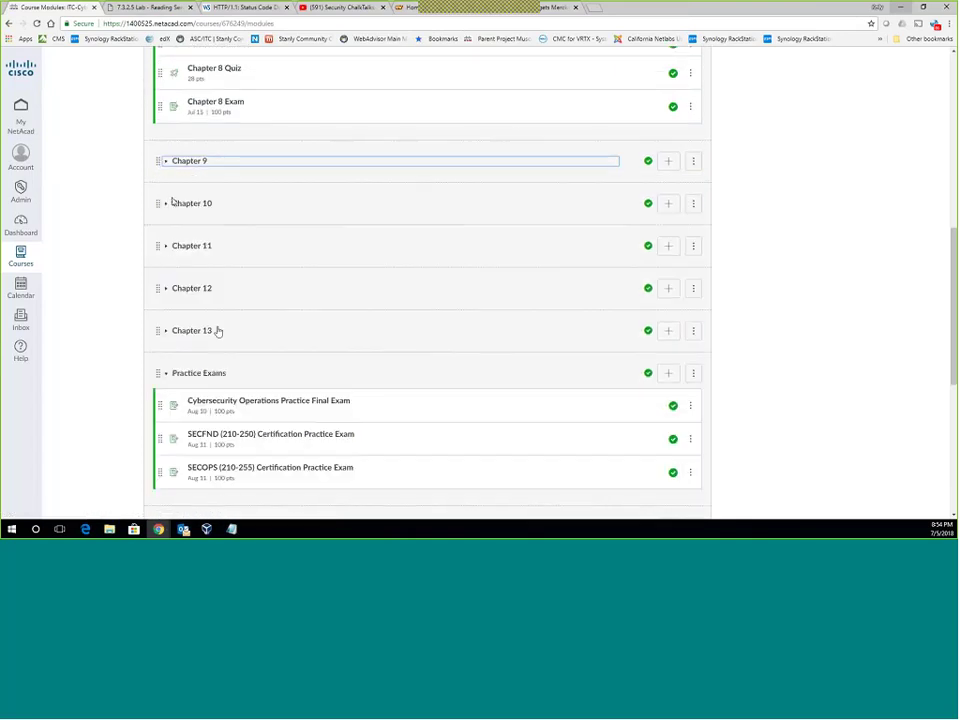
scroll(204, 287, "up", 10)
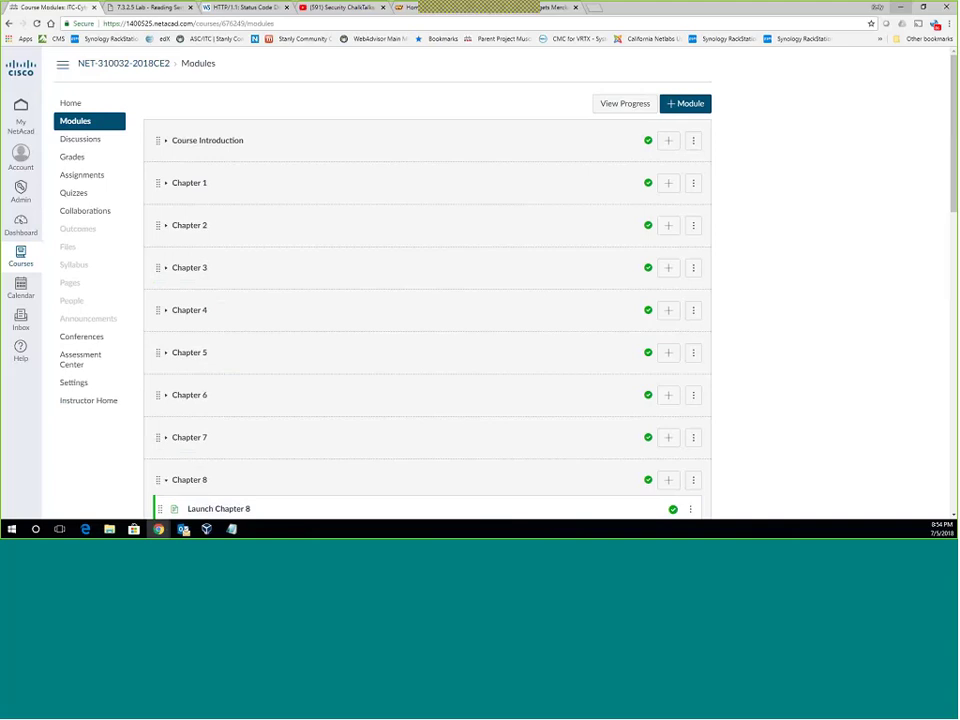
scroll(210, 225, "down", 10)
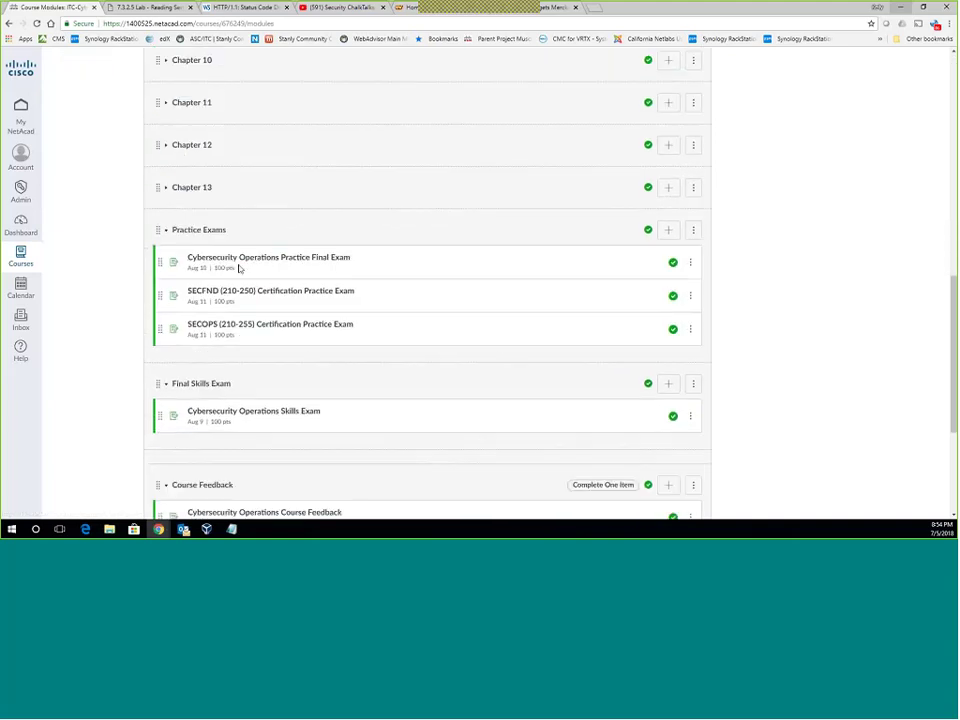
scroll(240, 268, "down", 1)
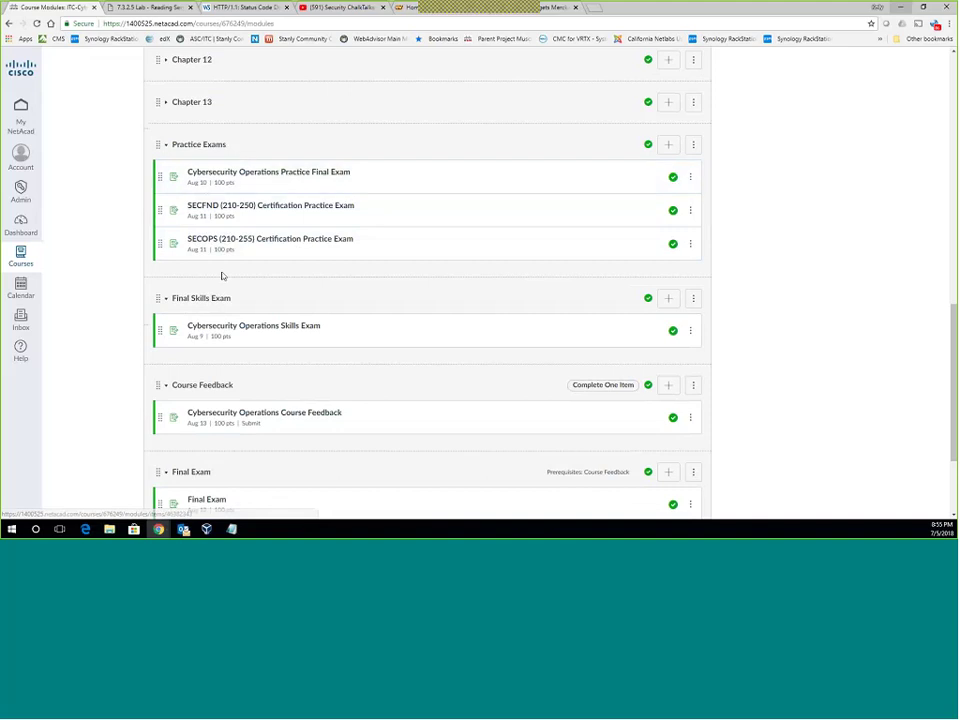
scroll(222, 276, "down", 1)
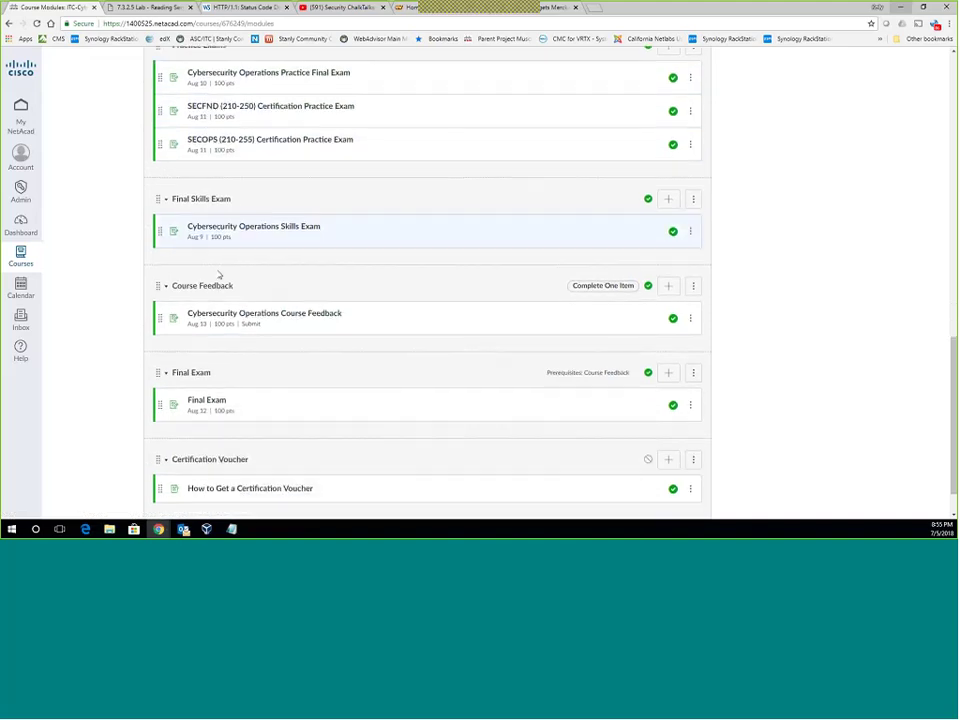
scroll(219, 273, "up", 3)
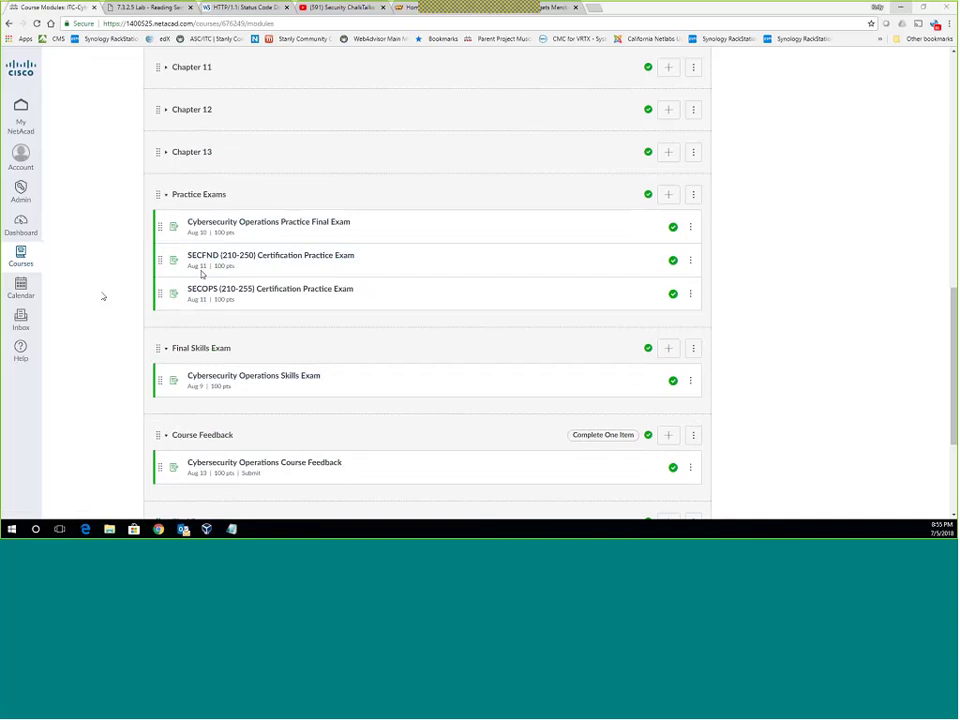
scroll(103, 296, "down", 1)
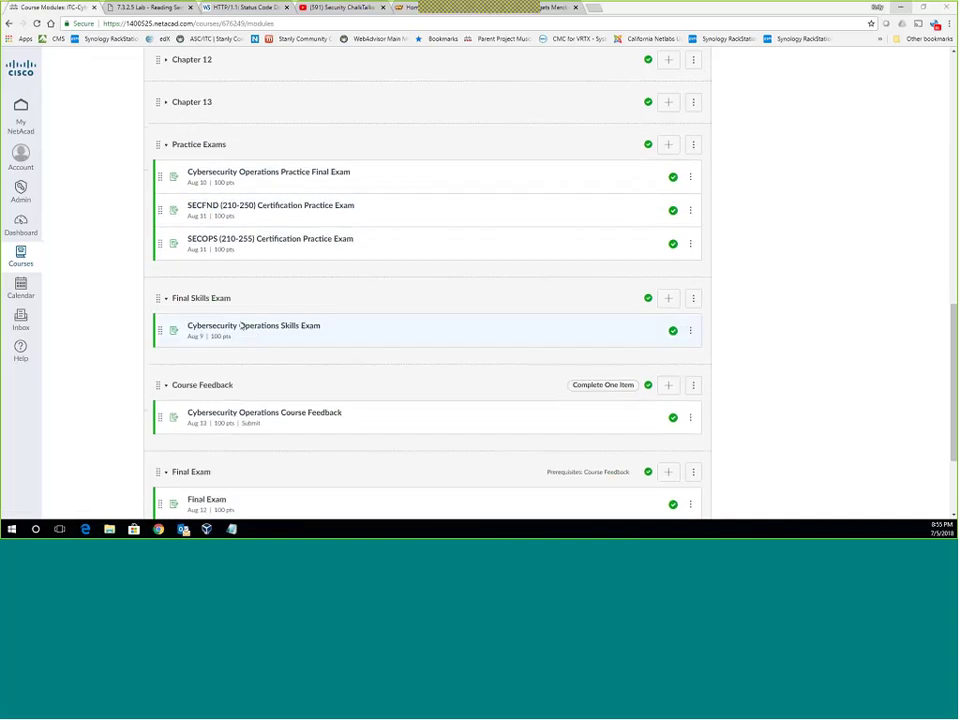